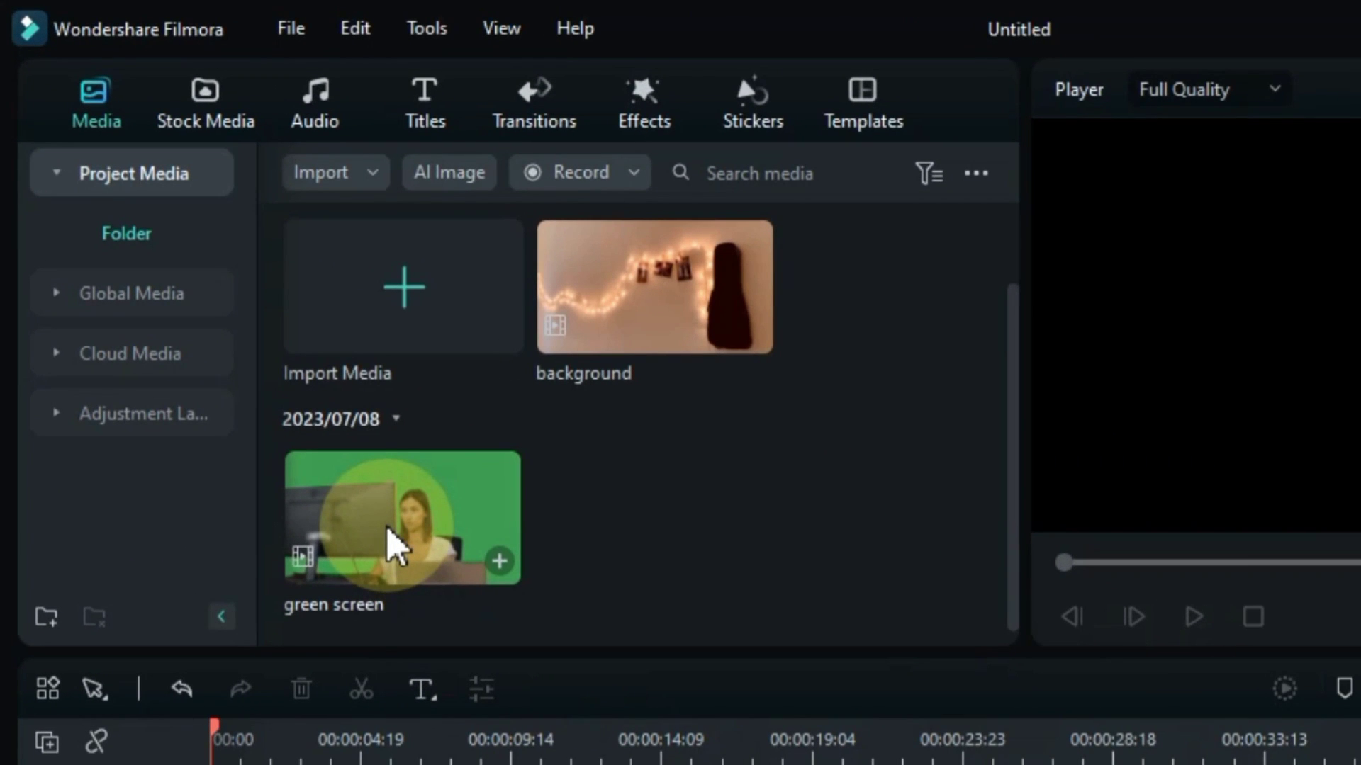
- Place the green screen clip at the start of the first video track and apply Chroma Key to it
{"action": "left_click_drag", "start_coordinate": [393, 546], "coordinate": [206, 764]}
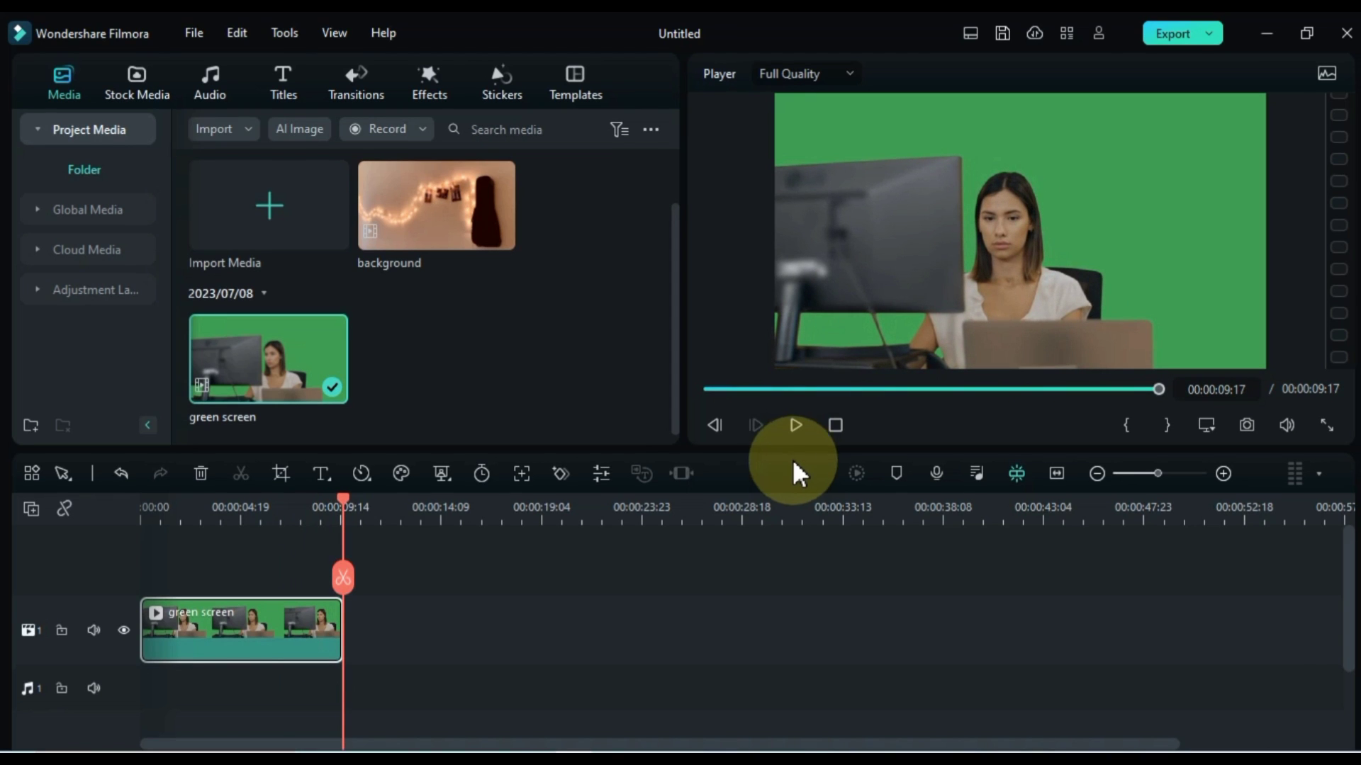
{"action": "left_click_drag", "start_coordinate": [343, 496], "coordinate": [117, 560]}
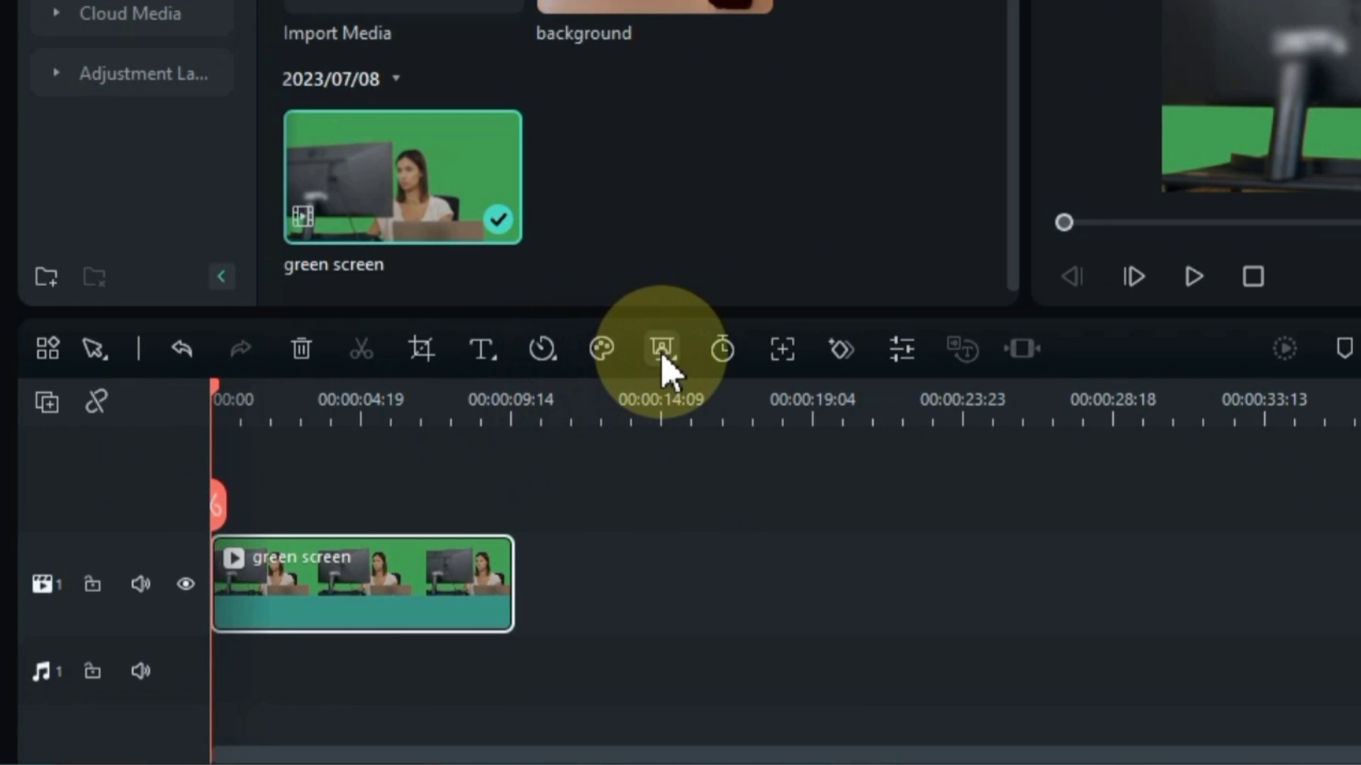
{"action": "left_click", "coordinate": [663, 356]}
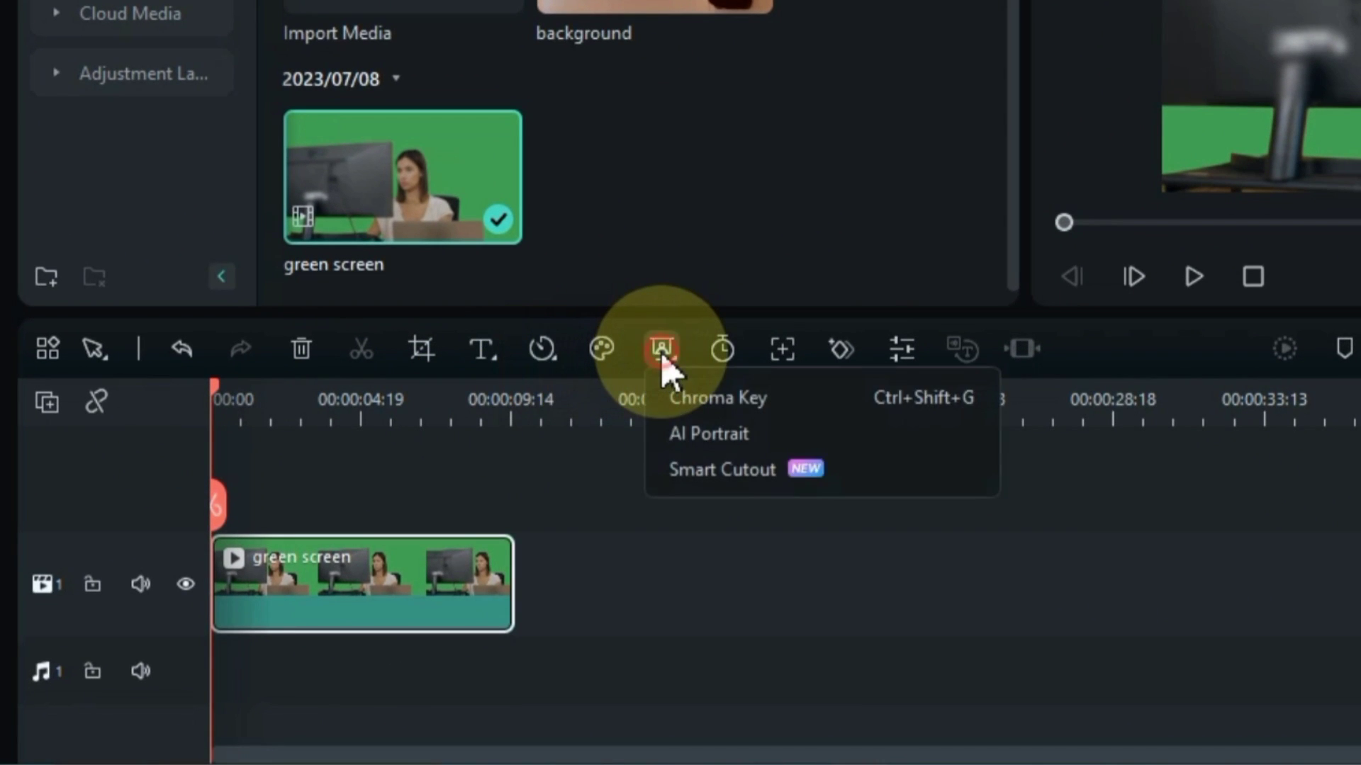
{"action": "left_click", "coordinate": [740, 414]}
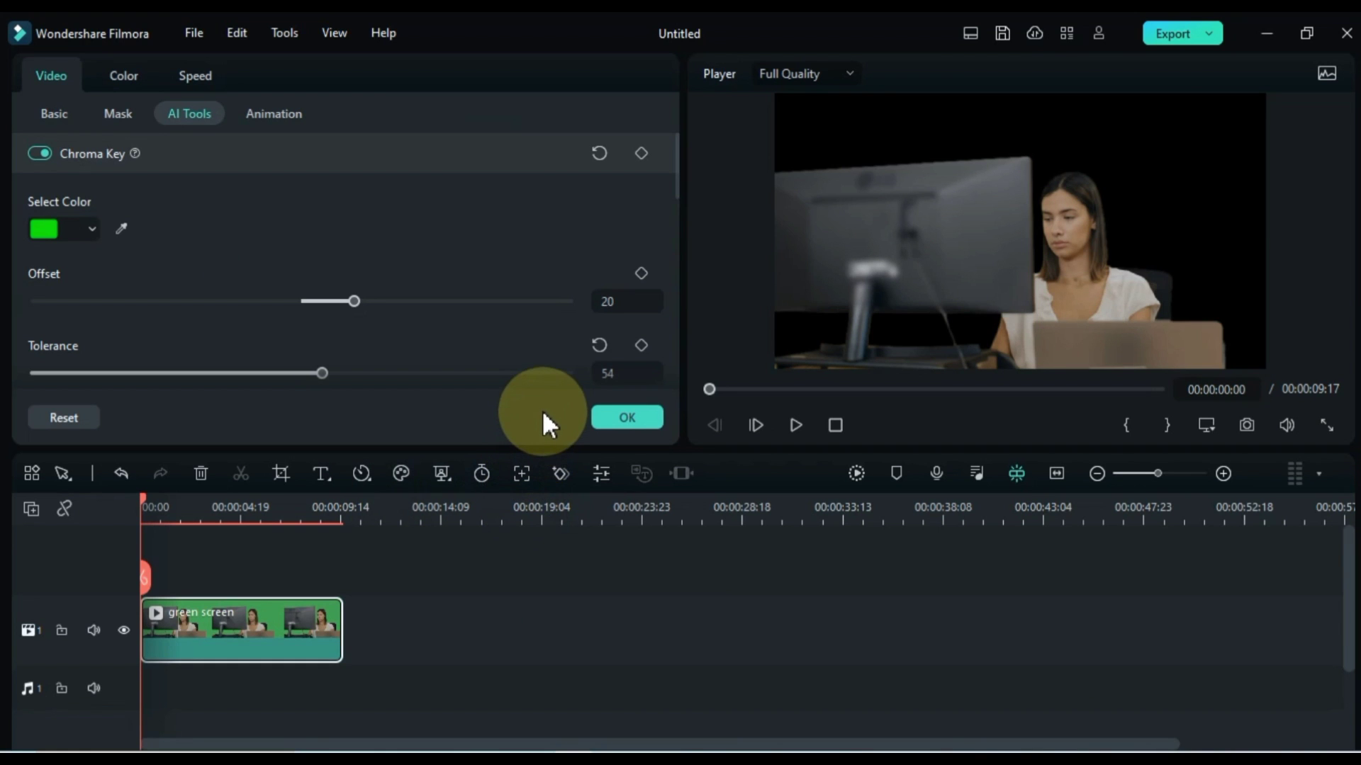
{"action": "left_click", "coordinate": [467, 597]}
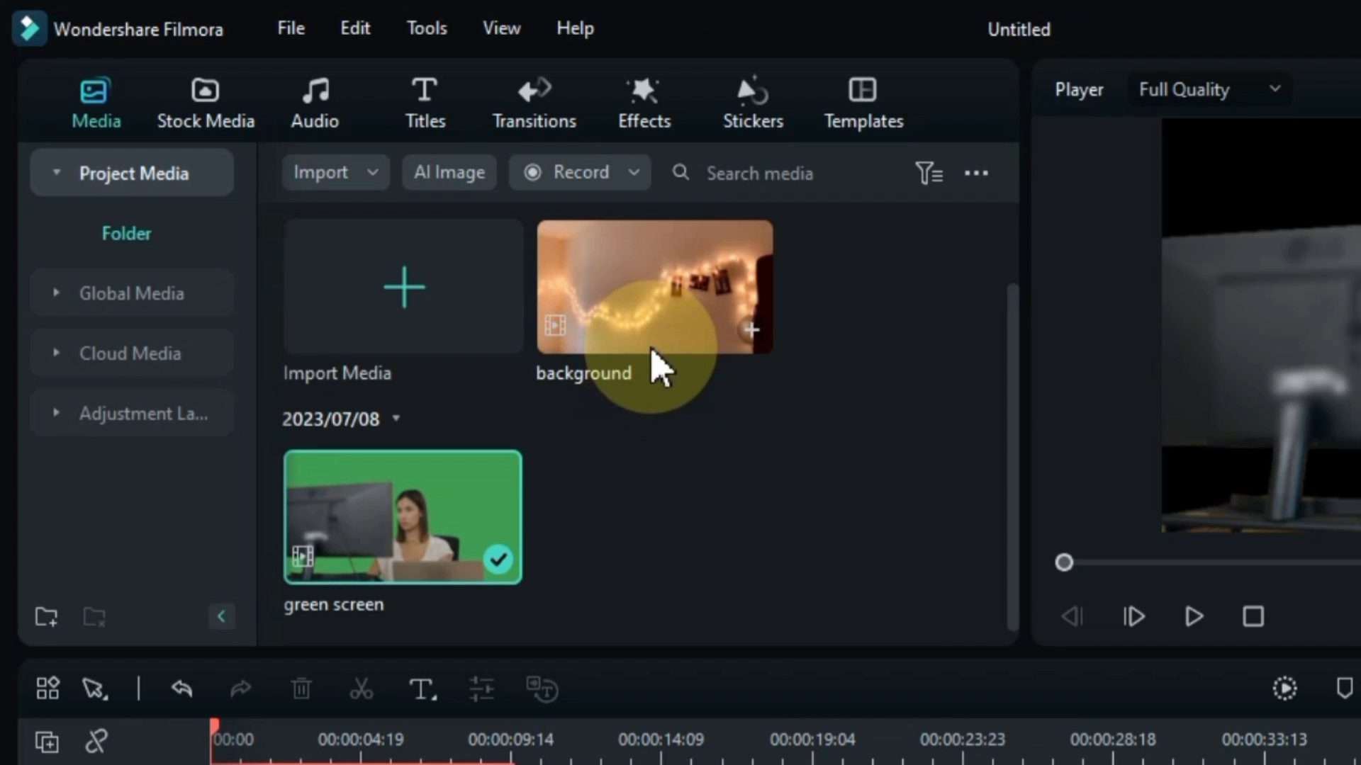
- Place the background clip on the track beneath the green screen clip and slow it to 0.52x so both clips end together
{"action": "left_click_drag", "start_coordinate": [650, 339], "coordinate": [192, 510]}
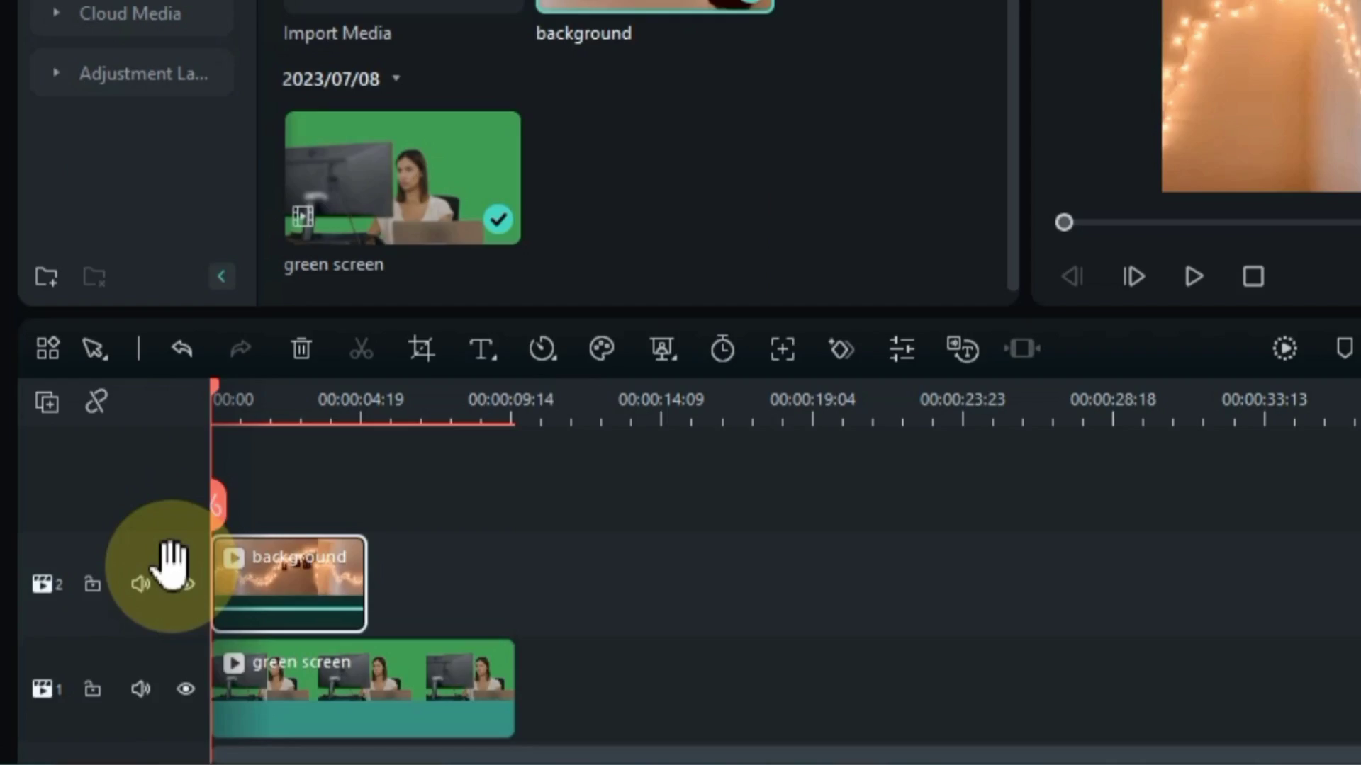
{"action": "left_click_drag", "start_coordinate": [111, 613], "coordinate": [163, 686]}
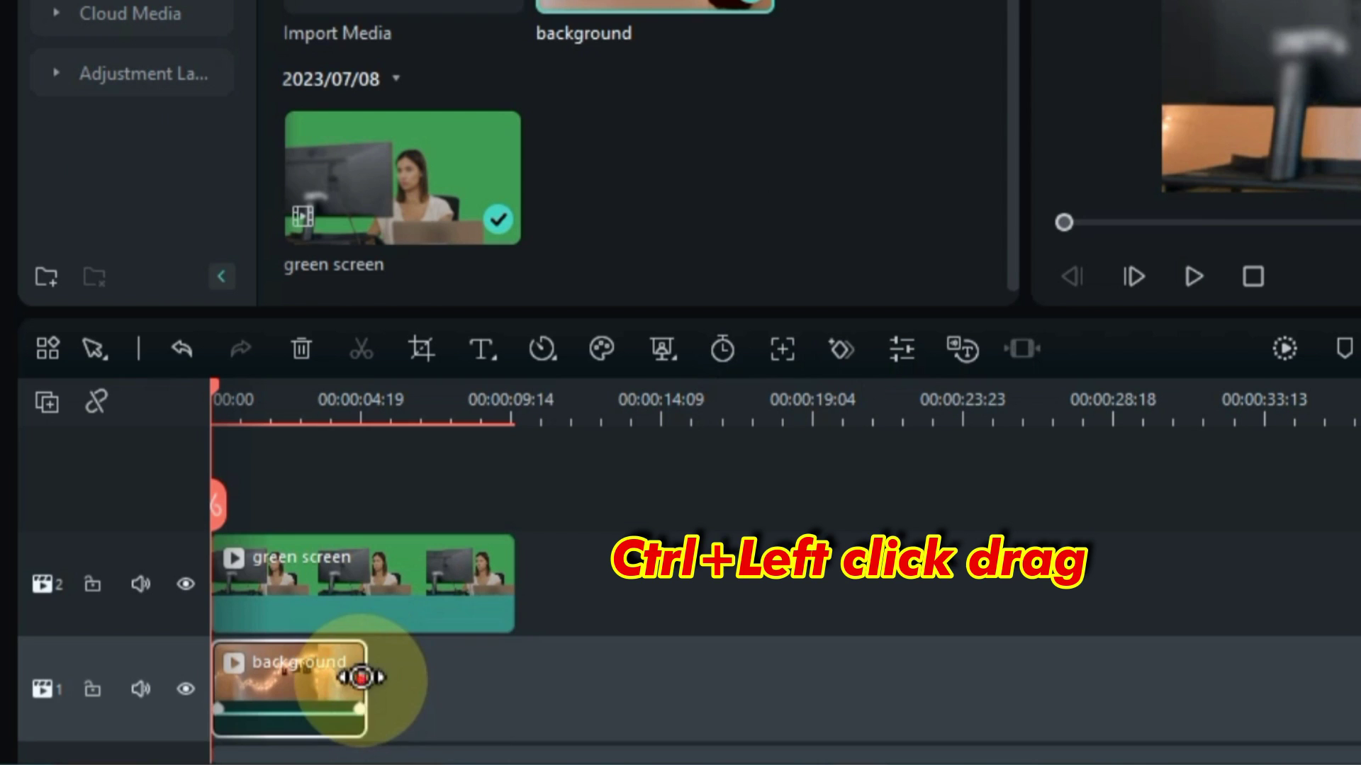
{"action": "left_click_drag", "start_coordinate": [241, 694], "coordinate": [321, 693]}
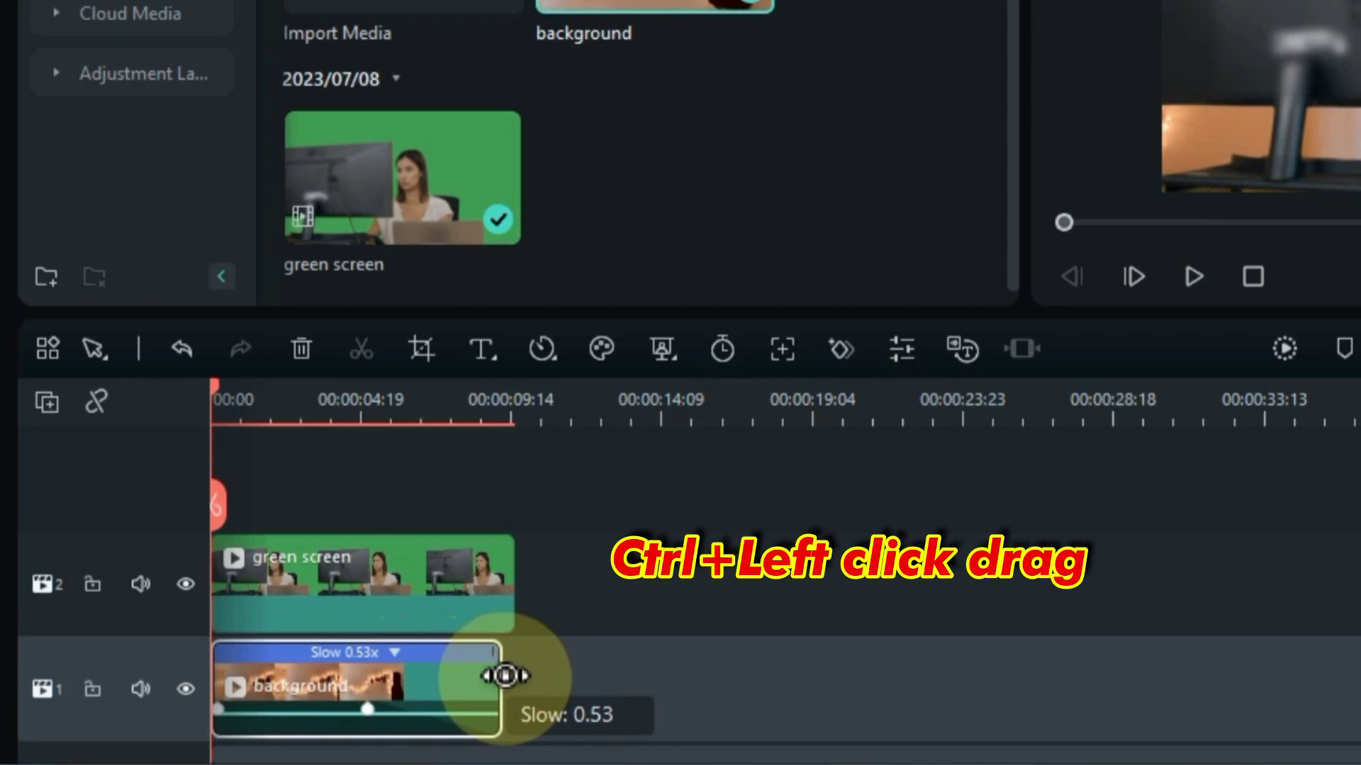
{"action": "left_click_drag", "start_coordinate": [509, 675], "coordinate": [507, 674]}
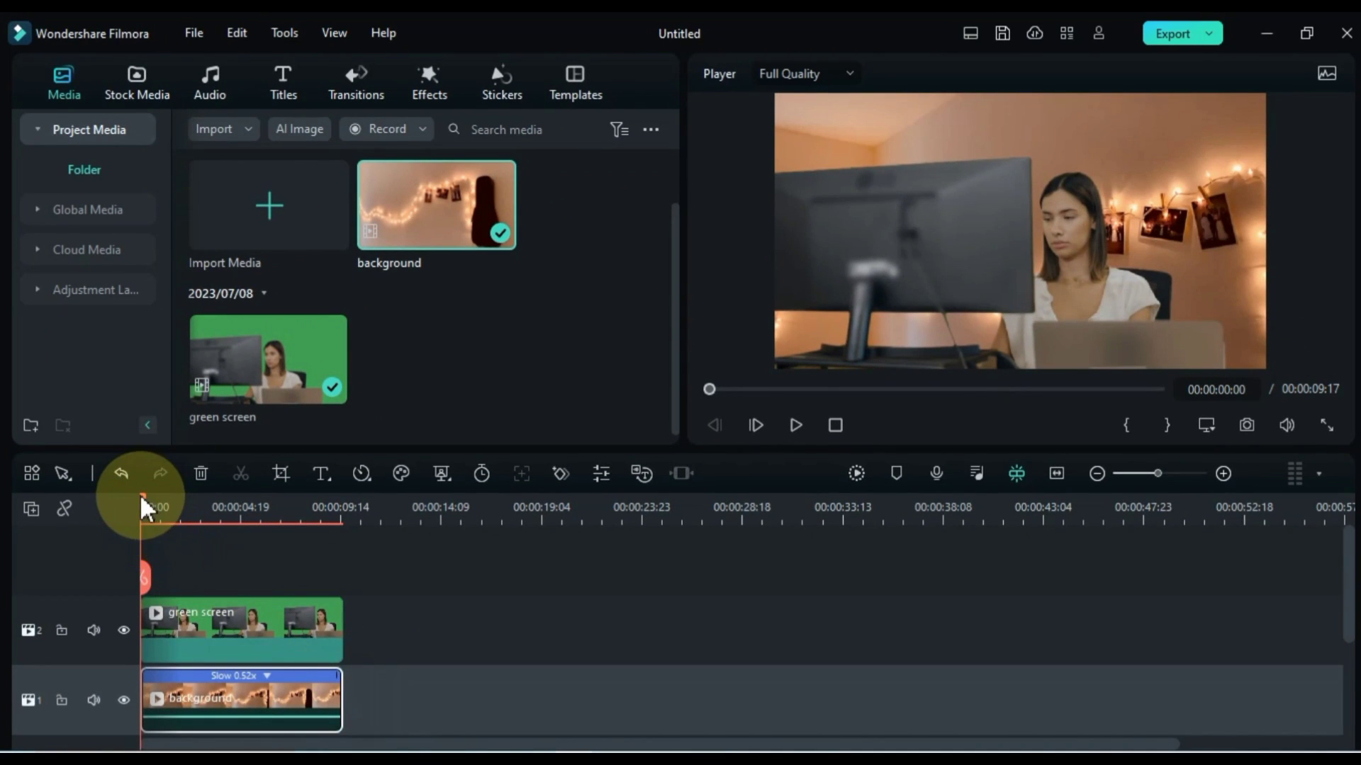
- Try Chroma Key settings on the green screen clip: offset 24, tolerance 40, edge thickness -1.90 and edge feather 6.40
{"action": "left_click_drag", "start_coordinate": [140, 496], "coordinate": [231, 543]}
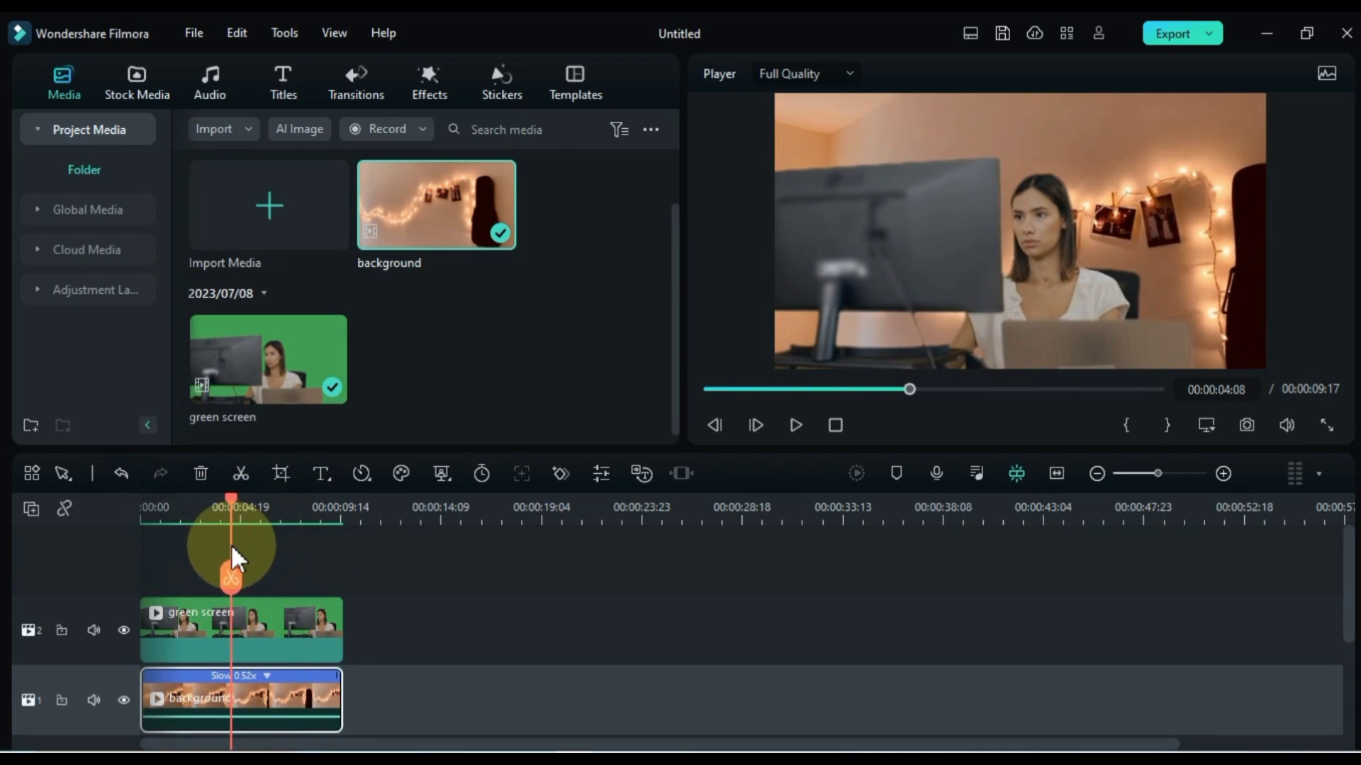
{"action": "double_click", "coordinate": [255, 624]}
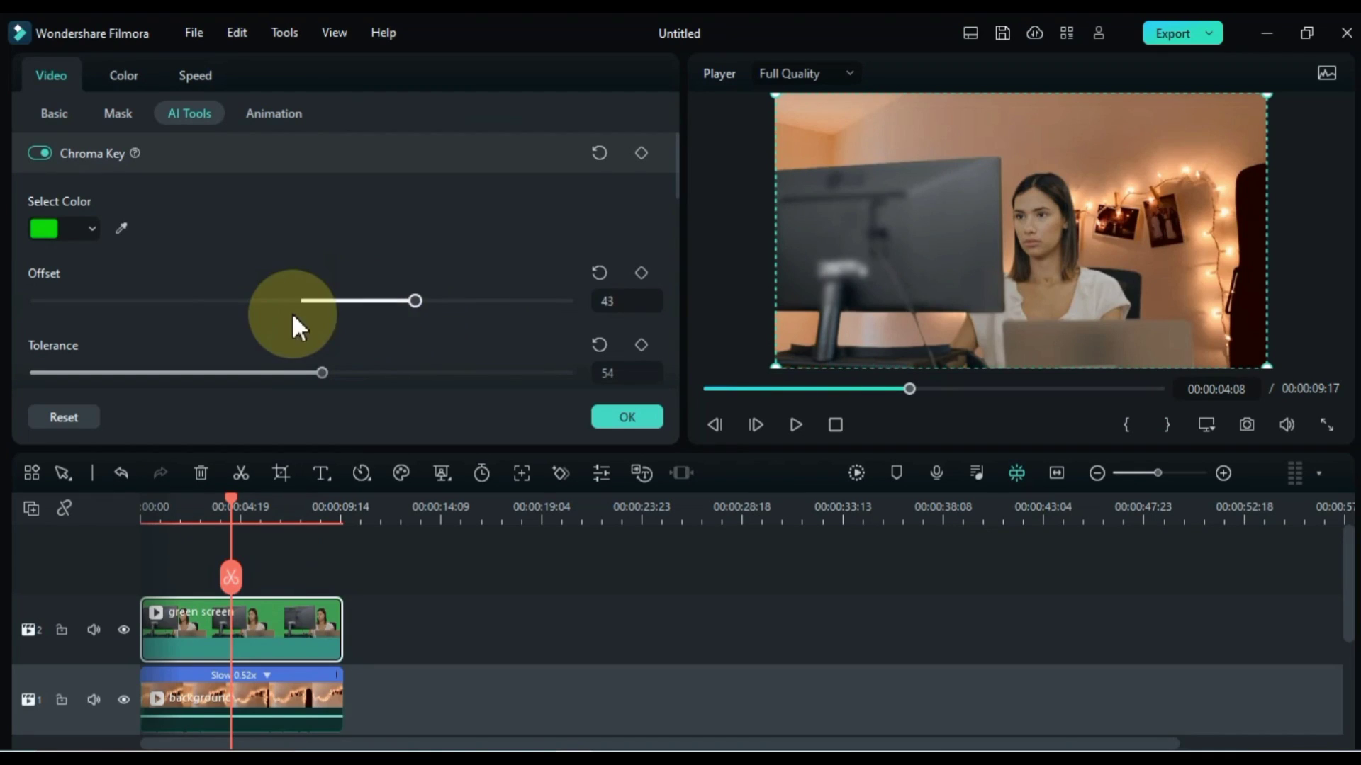
{"action": "left_click_drag", "start_coordinate": [292, 312], "coordinate": [363, 321]}
{"action": "scroll", "coordinate": [360, 330], "scroll_direction": "down", "scroll_amount": 3}
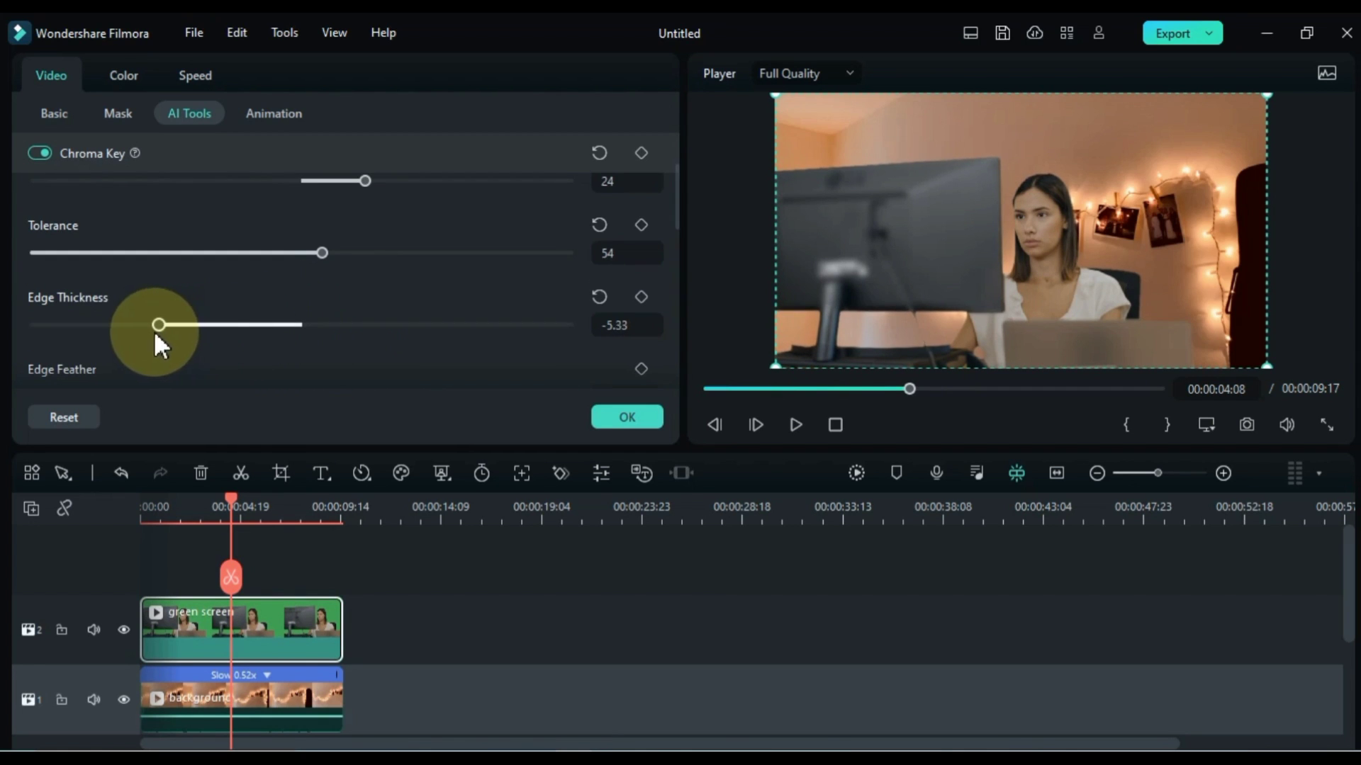
{"action": "left_click_drag", "start_coordinate": [264, 350], "coordinate": [251, 346]}
{"action": "left_click_drag", "start_coordinate": [322, 253], "coordinate": [475, 256]}
{"action": "left_click_drag", "start_coordinate": [254, 260], "coordinate": [246, 262]}
{"action": "scroll", "coordinate": [227, 297], "scroll_direction": "down", "scroll_amount": 1}
{"action": "left_click_drag", "start_coordinate": [205, 333], "coordinate": [270, 333]}
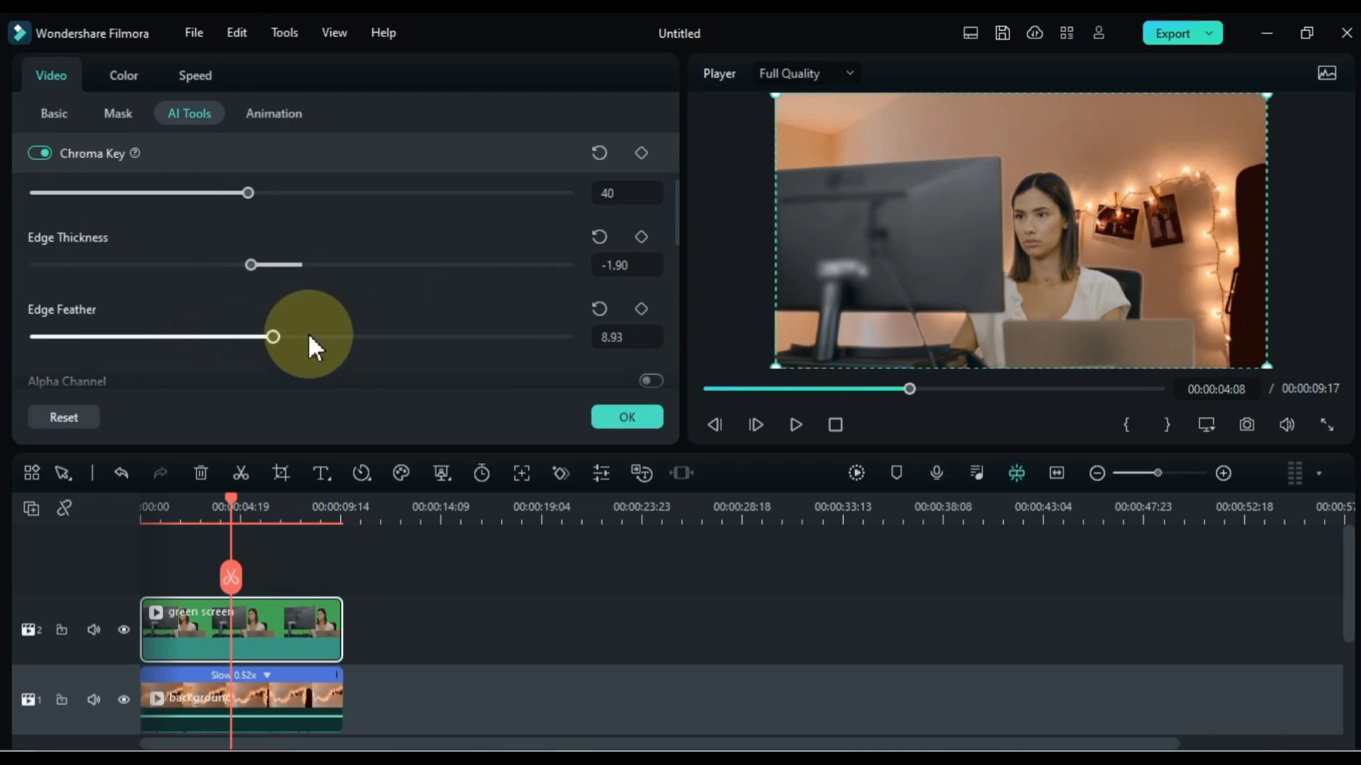
{"action": "left_click_drag", "start_coordinate": [406, 346], "coordinate": [224, 342]}
{"action": "scroll", "coordinate": [297, 312], "scroll_direction": "down", "scroll_amount": 1}
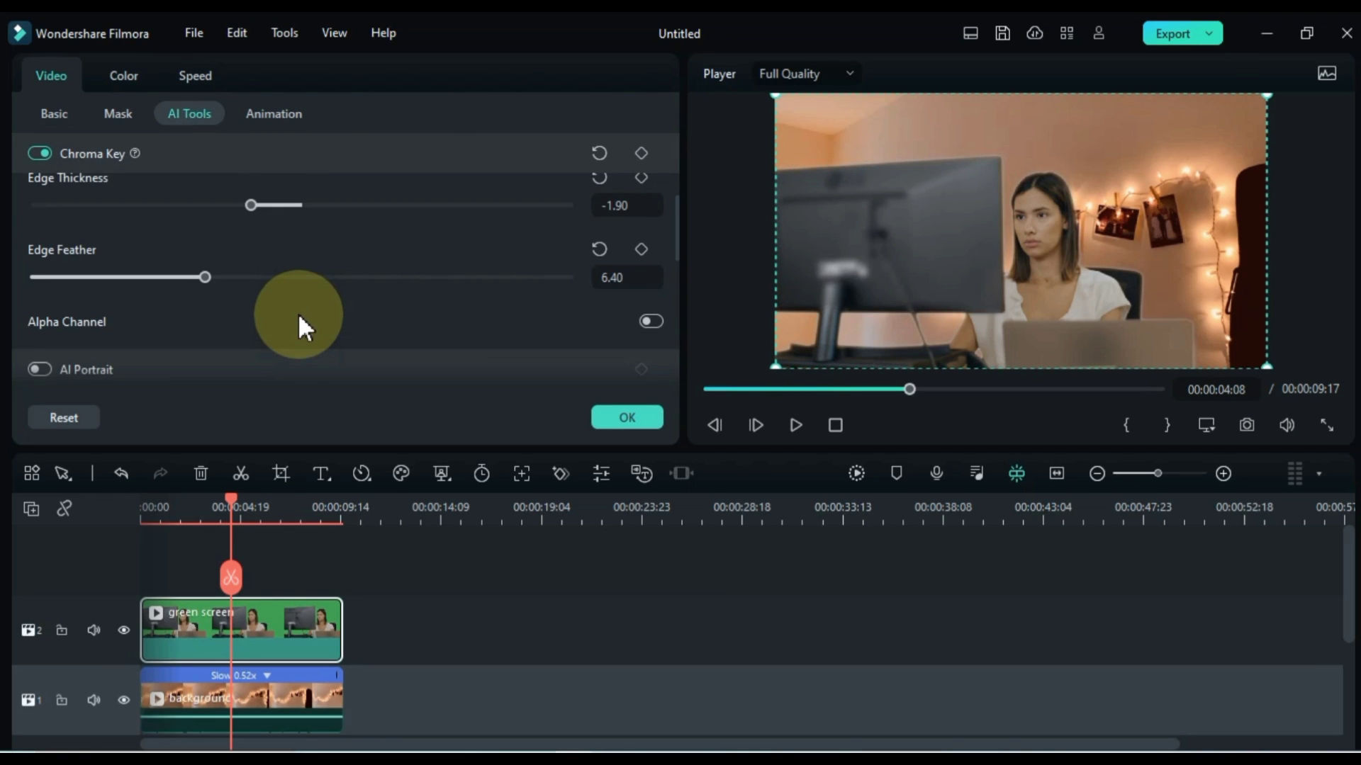
- Reset the green screen clip's Chroma Key offset, tolerance, edge thickness and edge feather to their defaults and apply the settings
{"action": "scroll", "coordinate": [298, 312], "scroll_direction": "up", "scroll_amount": 2}
{"action": "scroll", "coordinate": [297, 313], "scroll_direction": "up", "scroll_amount": 2}
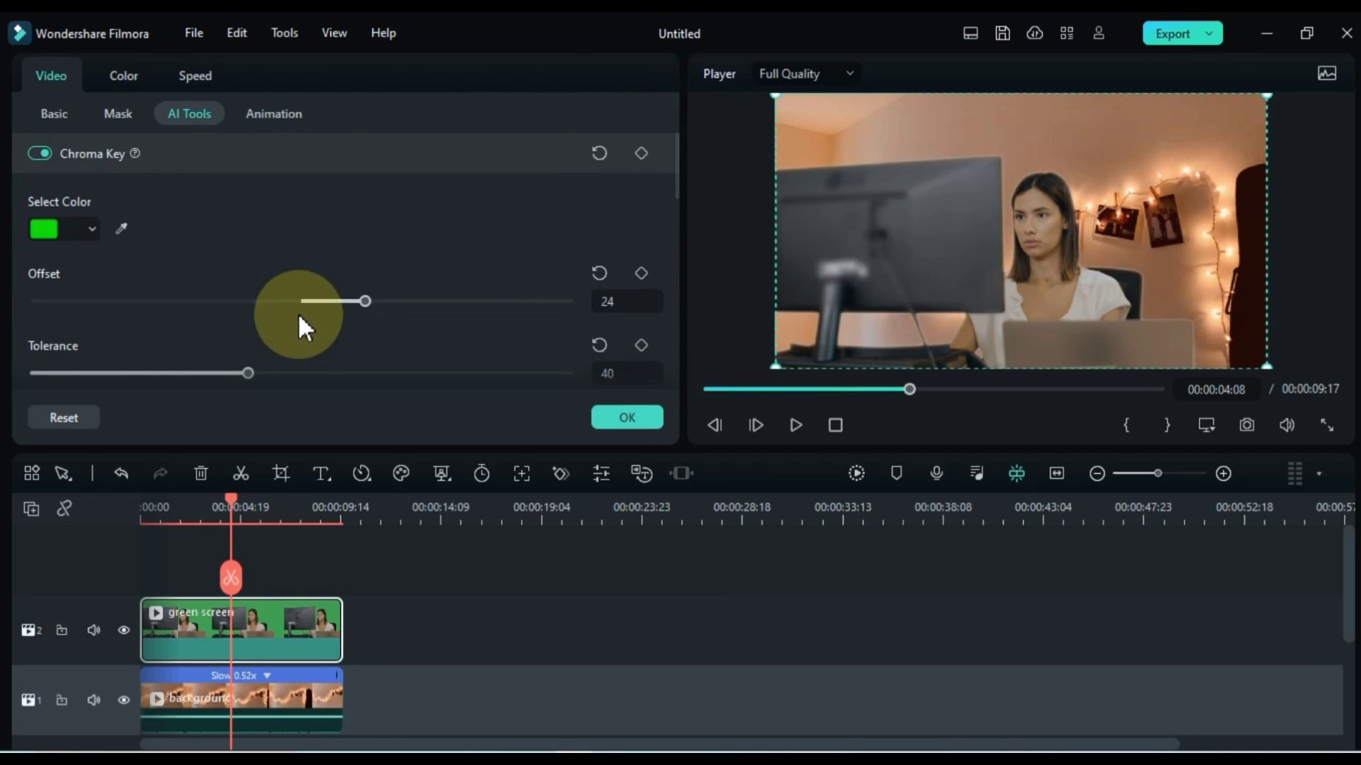
{"action": "left_click", "coordinate": [599, 274]}
{"action": "left_click", "coordinate": [598, 346]}
{"action": "scroll", "coordinate": [546, 325], "scroll_direction": "down", "scroll_amount": 2}
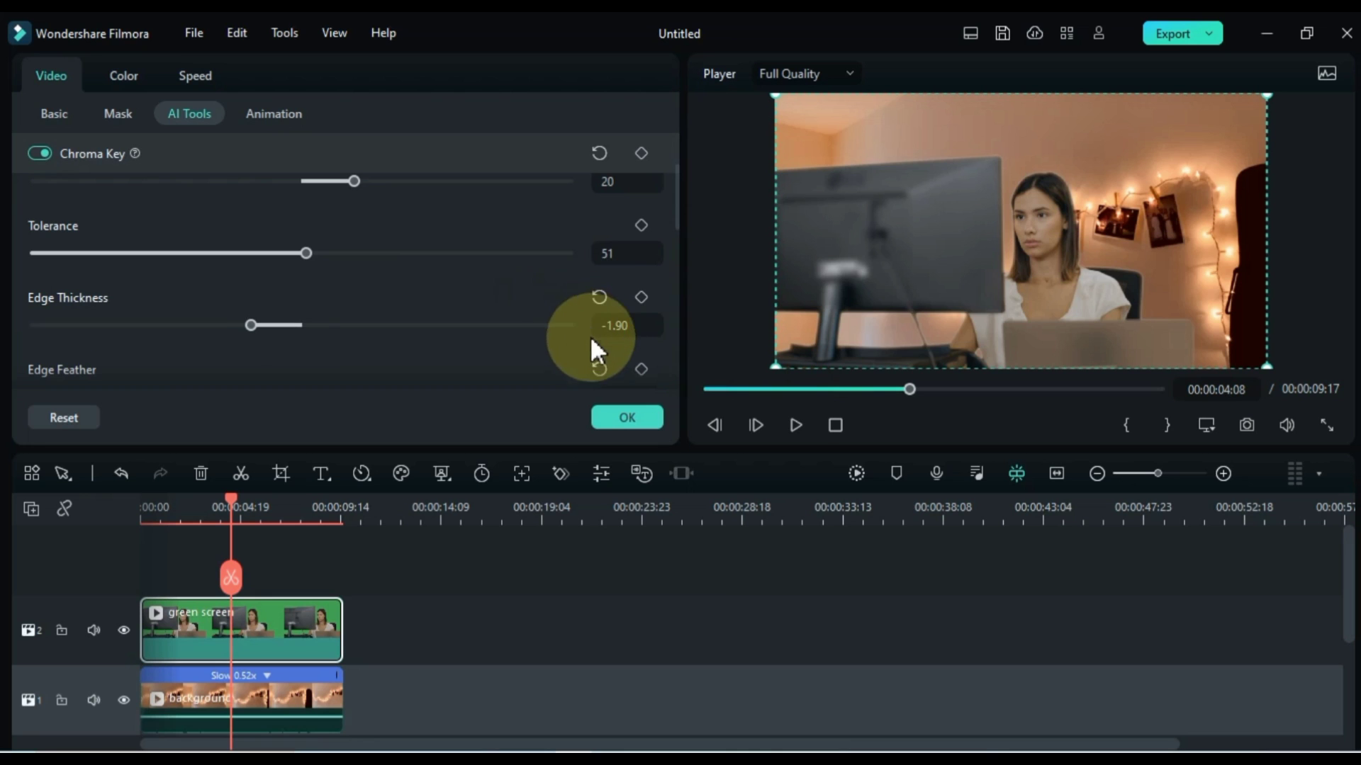
{"action": "scroll", "coordinate": [496, 328], "scroll_direction": "down", "scroll_amount": 1}
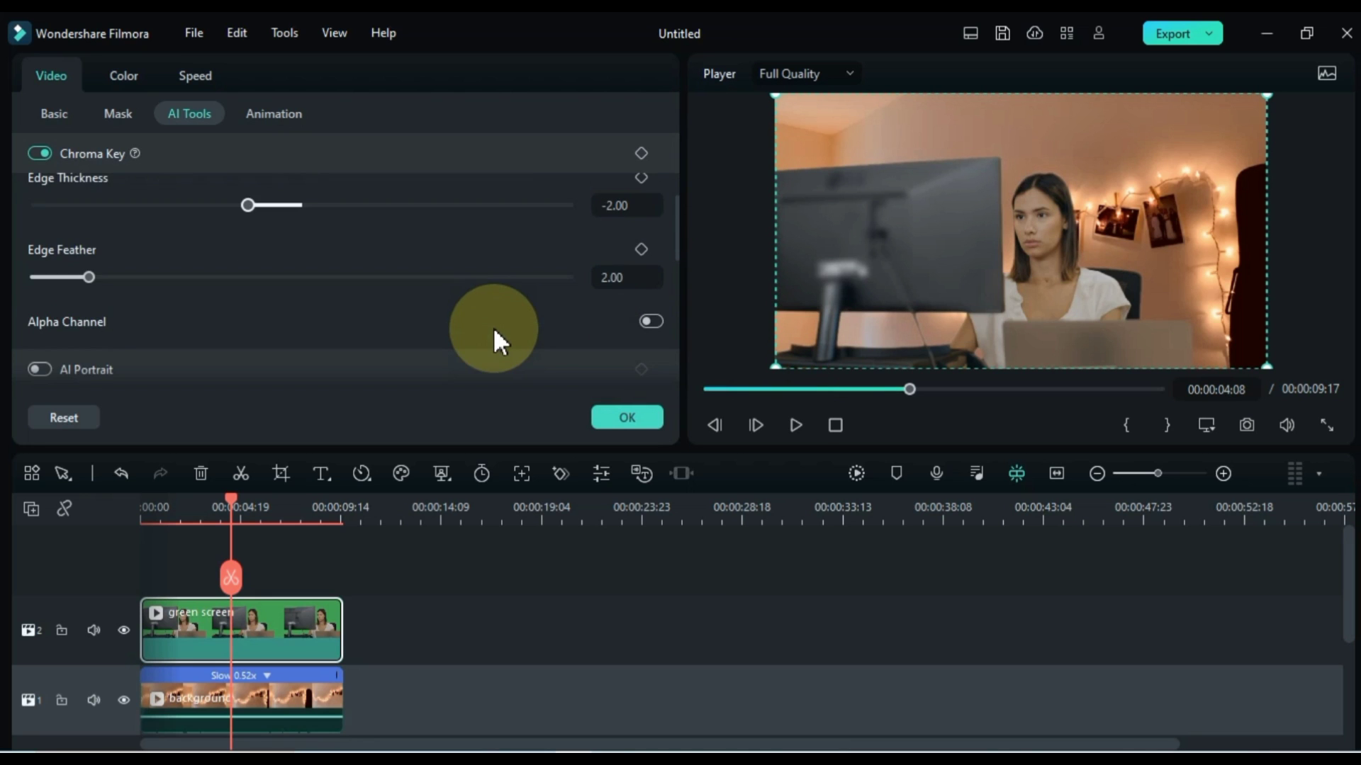
{"action": "scroll", "coordinate": [491, 326], "scroll_direction": "up", "scroll_amount": 2}
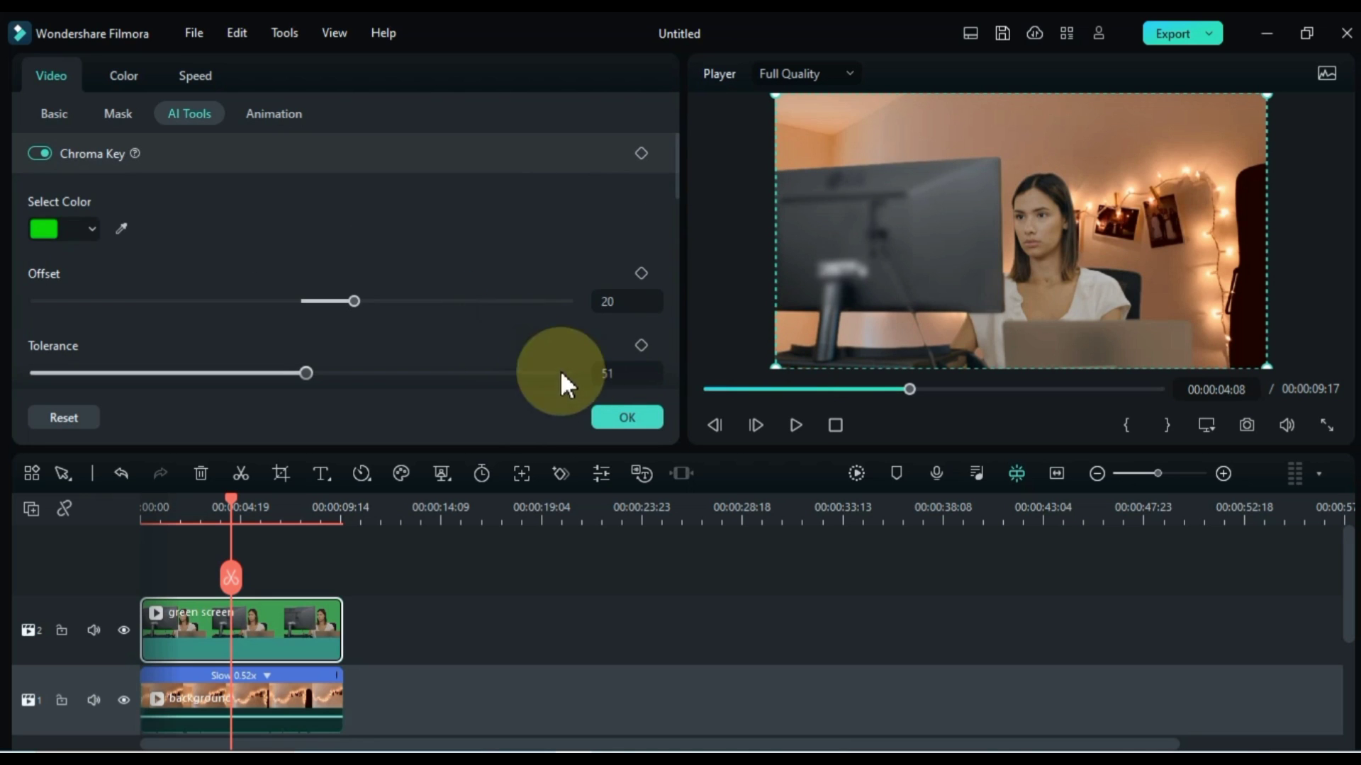
{"action": "left_click", "coordinate": [627, 417]}
- Play the composited green screen and background clips from the beginning
{"action": "left_click", "coordinate": [178, 517]}
{"action": "left_click", "coordinate": [148, 524]}
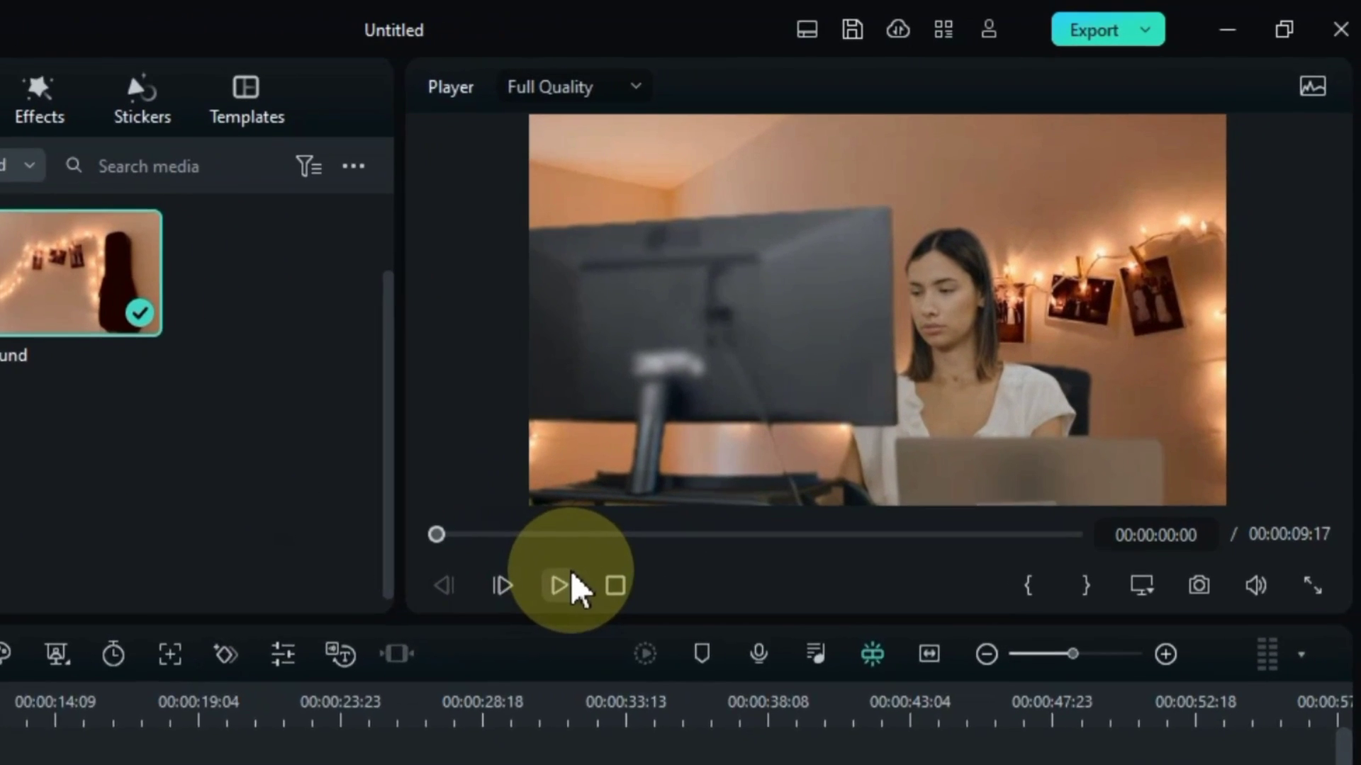
{"action": "left_click", "coordinate": [795, 425]}
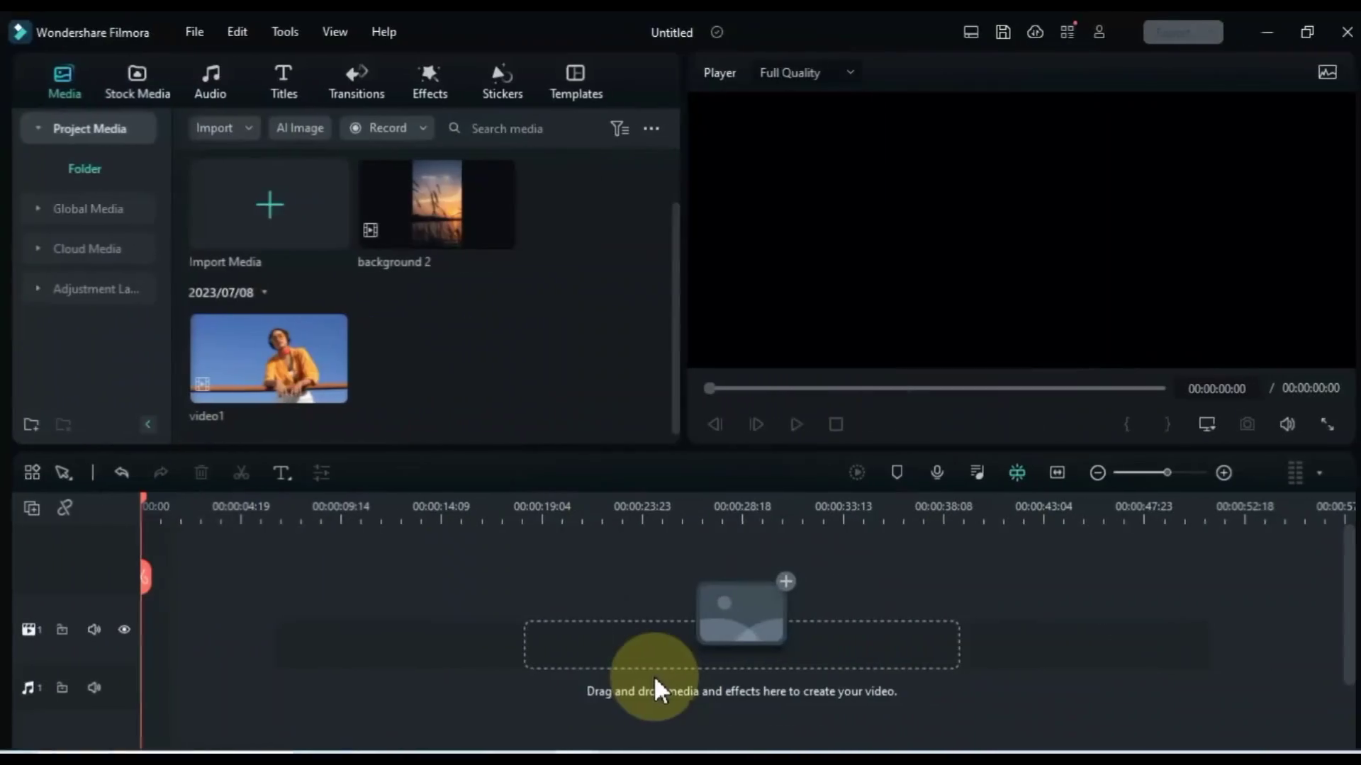
- Place video1 at the start of the empty first video track and play it back for about 12 seconds
{"action": "mouse_move", "coordinate": [279, 380]}
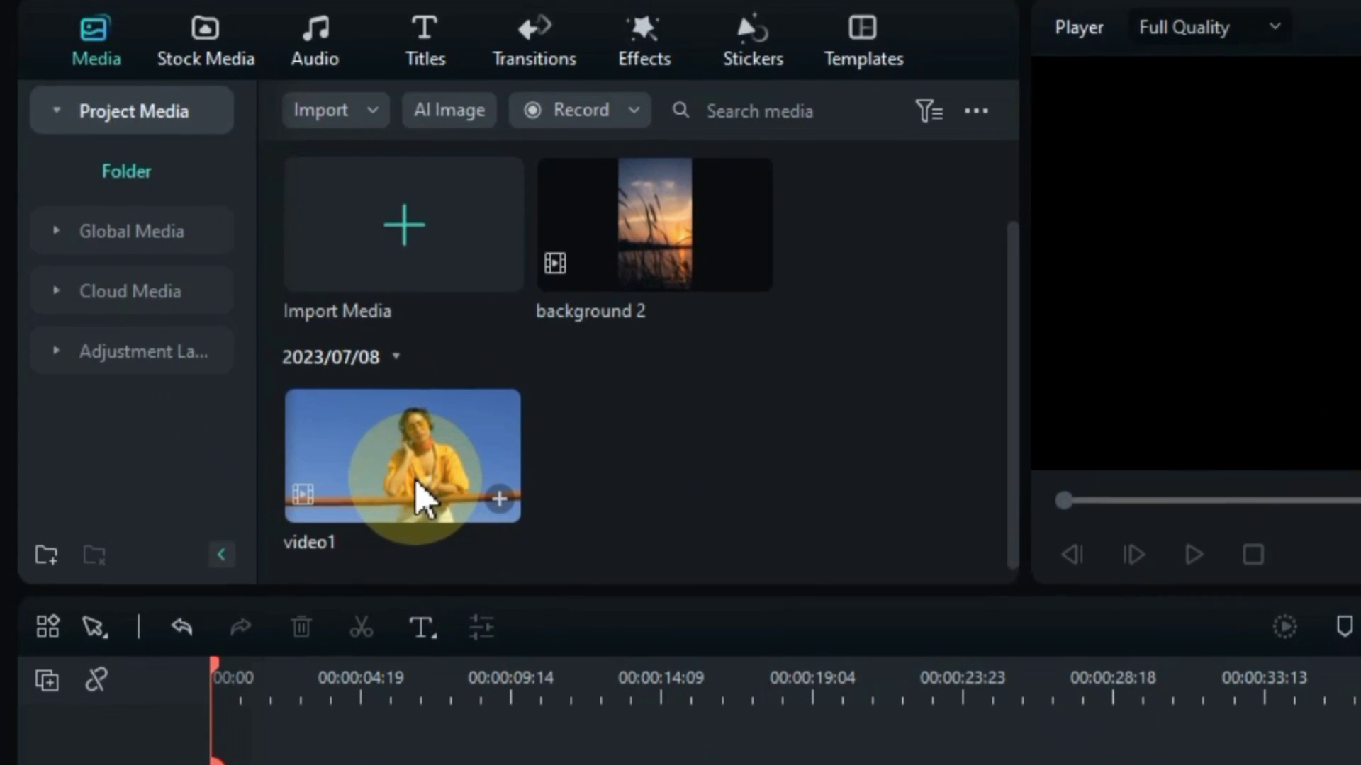
{"action": "left_click_drag", "start_coordinate": [423, 500], "coordinate": [193, 631]}
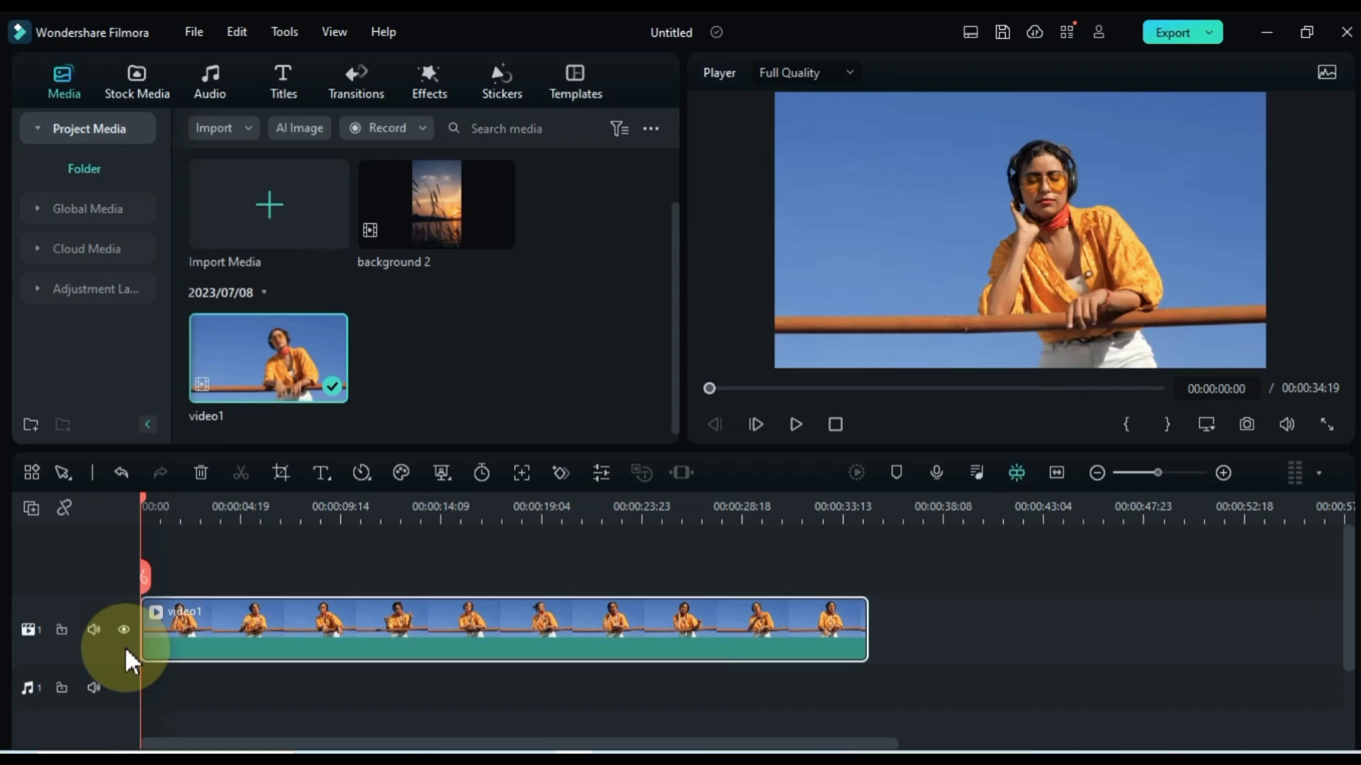
{"action": "key", "text": "space"}
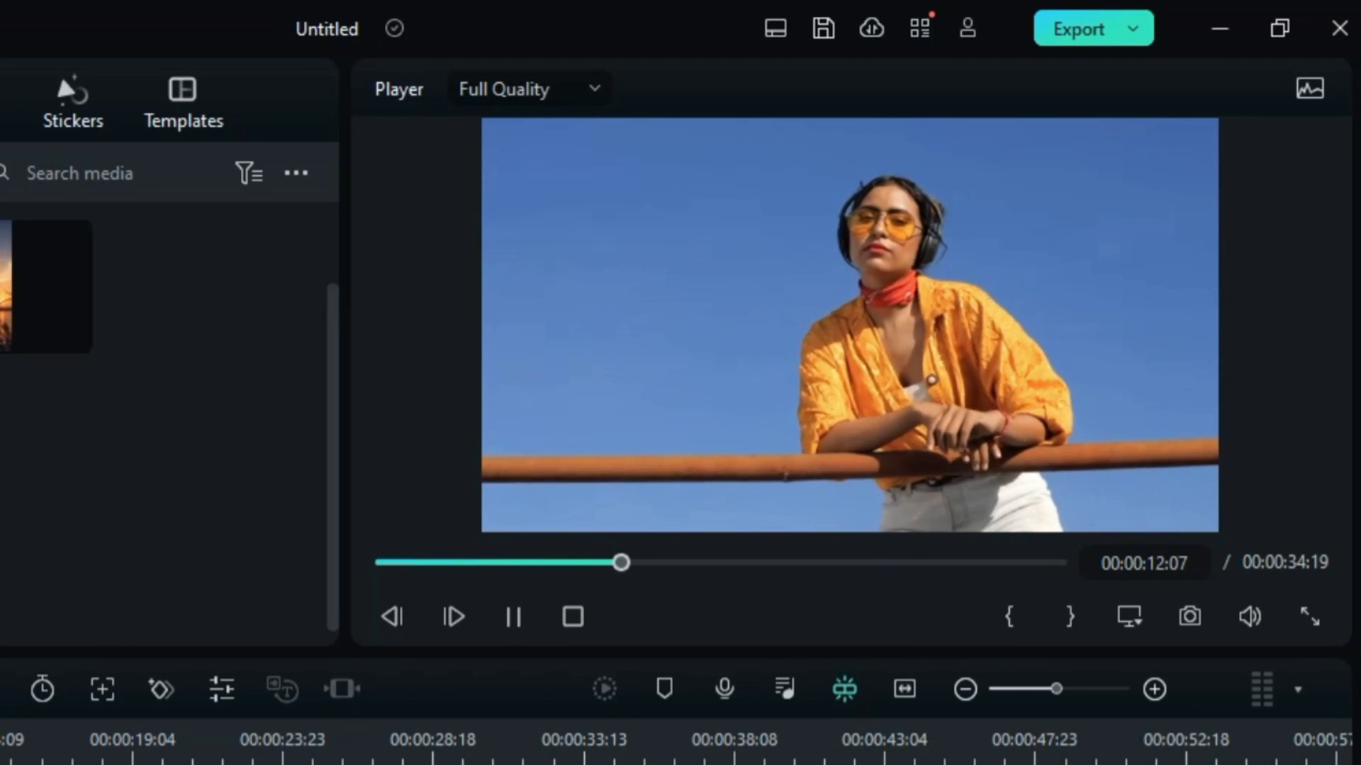
{"action": "key", "text": "space"}
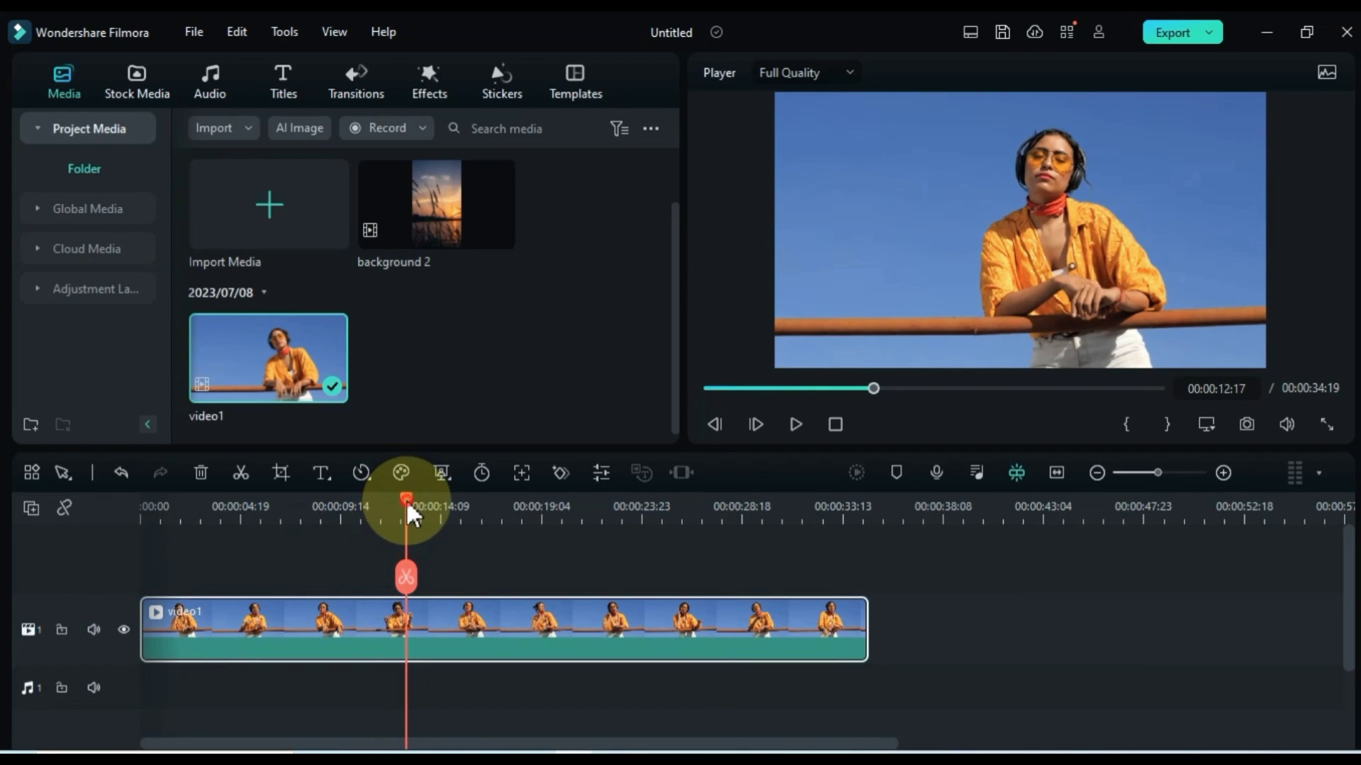
- Return the playhead to the start of the timeline and apply Chroma Key to video1
{"action": "left_click_drag", "start_coordinate": [406, 502], "coordinate": [142, 514]}
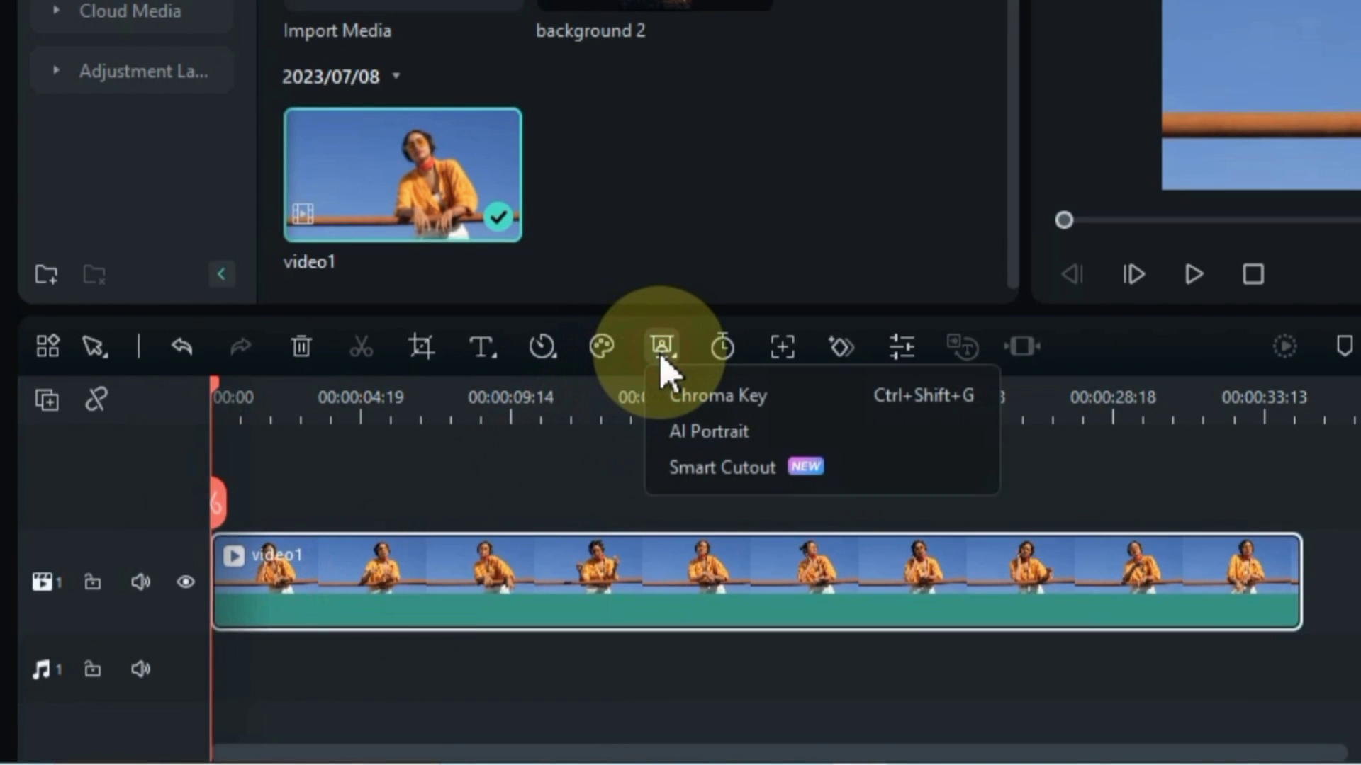
{"action": "left_click", "coordinate": [695, 399]}
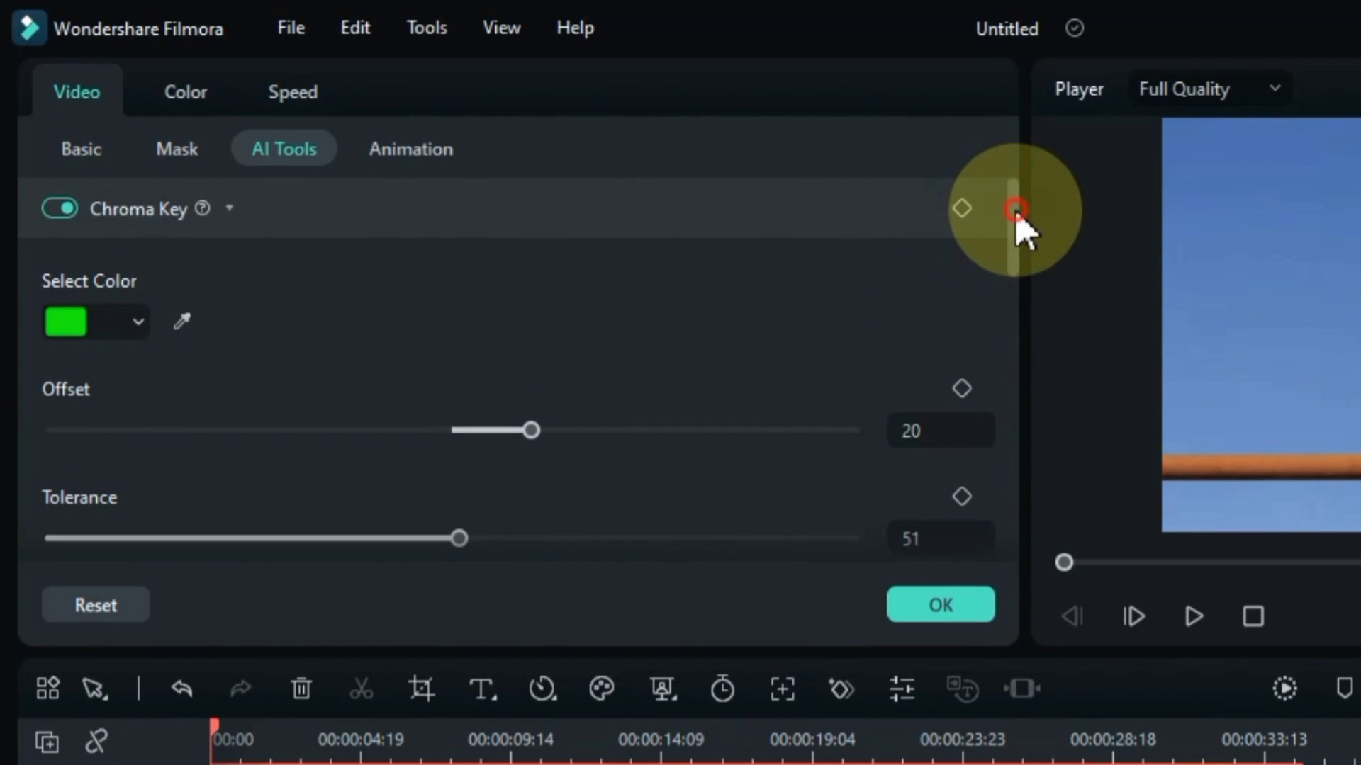
{"action": "mouse_move", "coordinate": [1015, 209]}
{"action": "left_mouse_down"}
{"action": "mouse_move", "coordinate": [1027, 325]}
{"action": "mouse_move", "coordinate": [1029, 205]}
{"action": "left_mouse_up"}
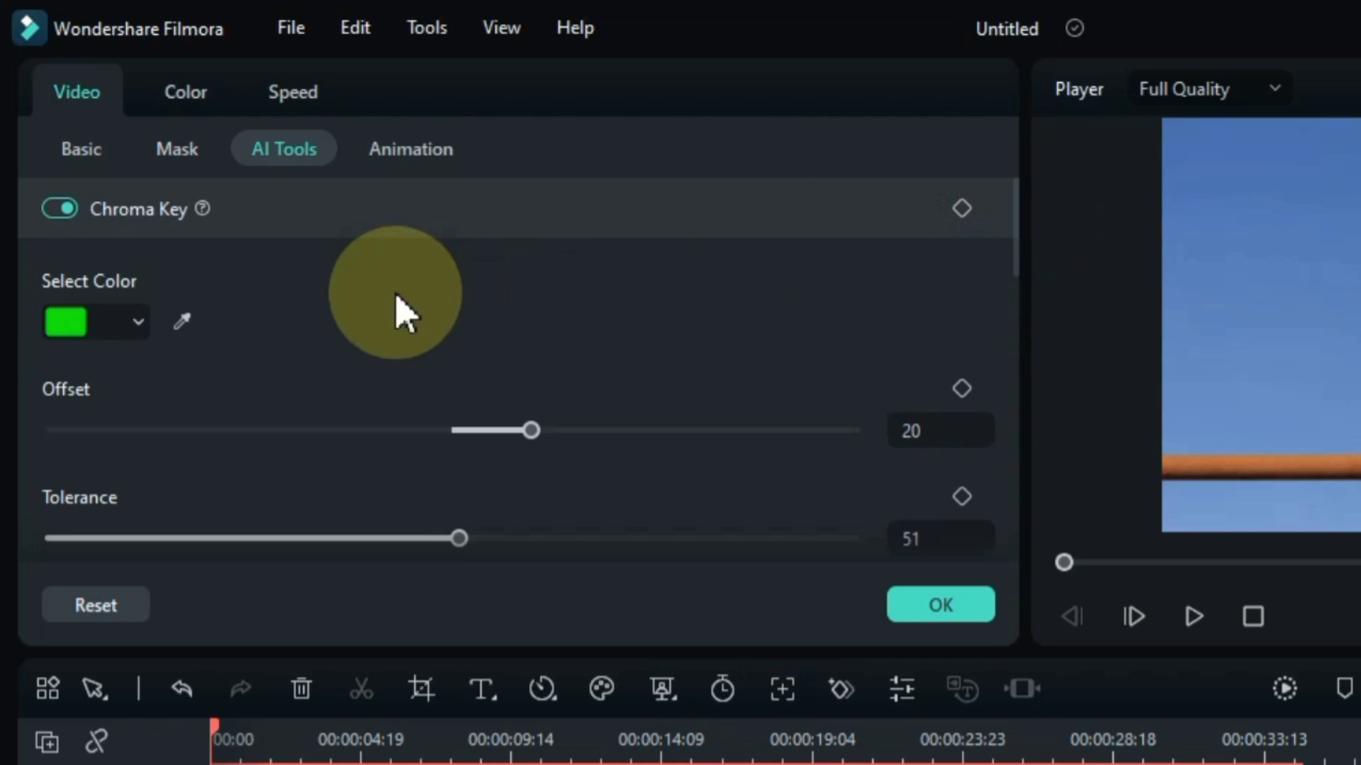
- Try several purple shades and a light blue preset as video1's key color, and reset the Chroma Key settings
{"action": "left_click", "coordinate": [68, 327]}
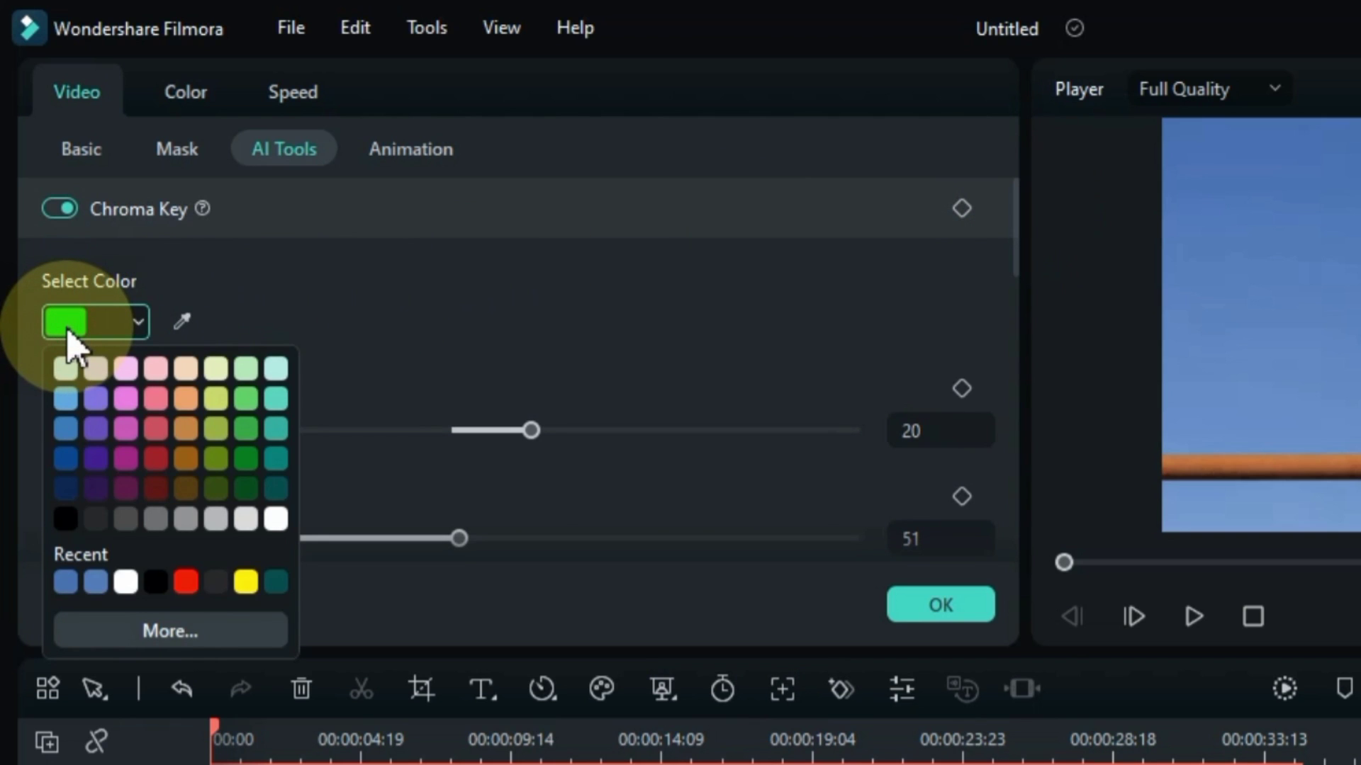
{"action": "left_click", "coordinate": [94, 399]}
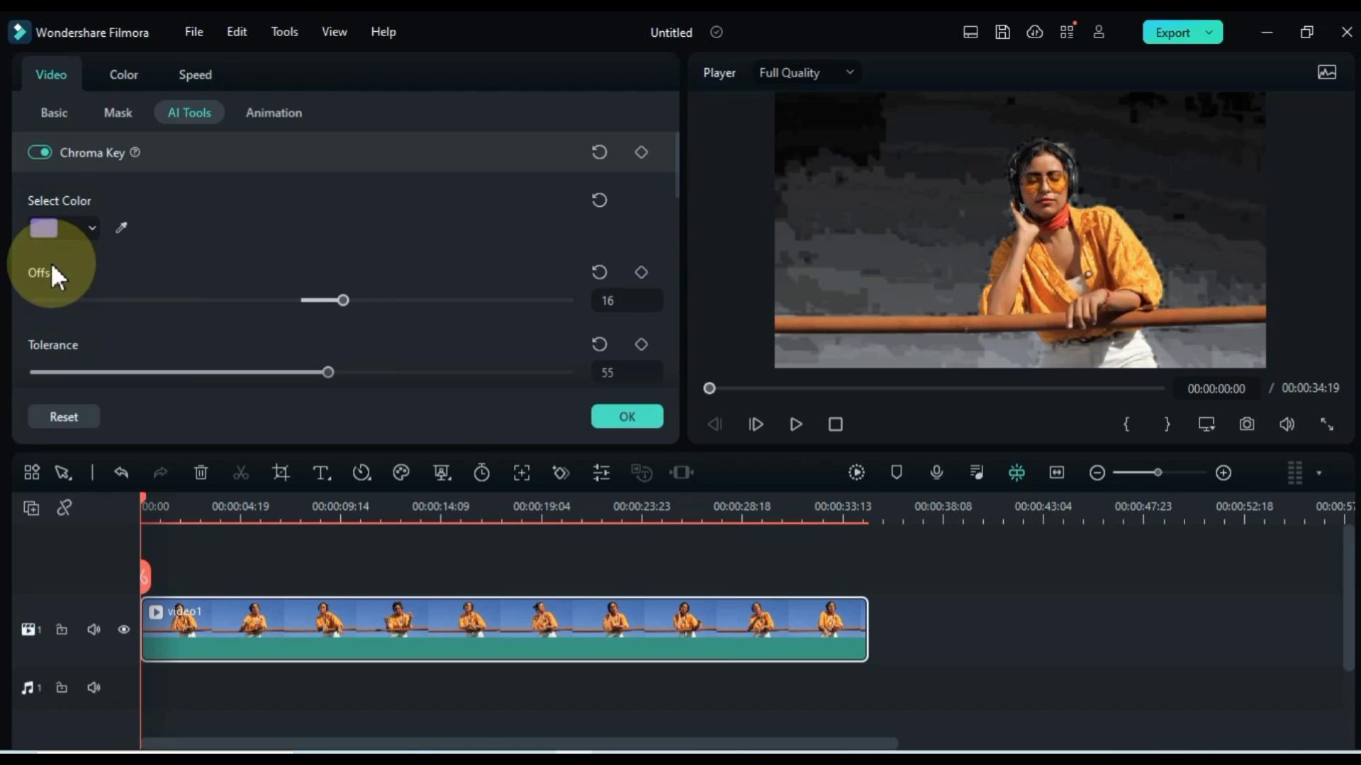
{"action": "left_click", "coordinate": [42, 226]}
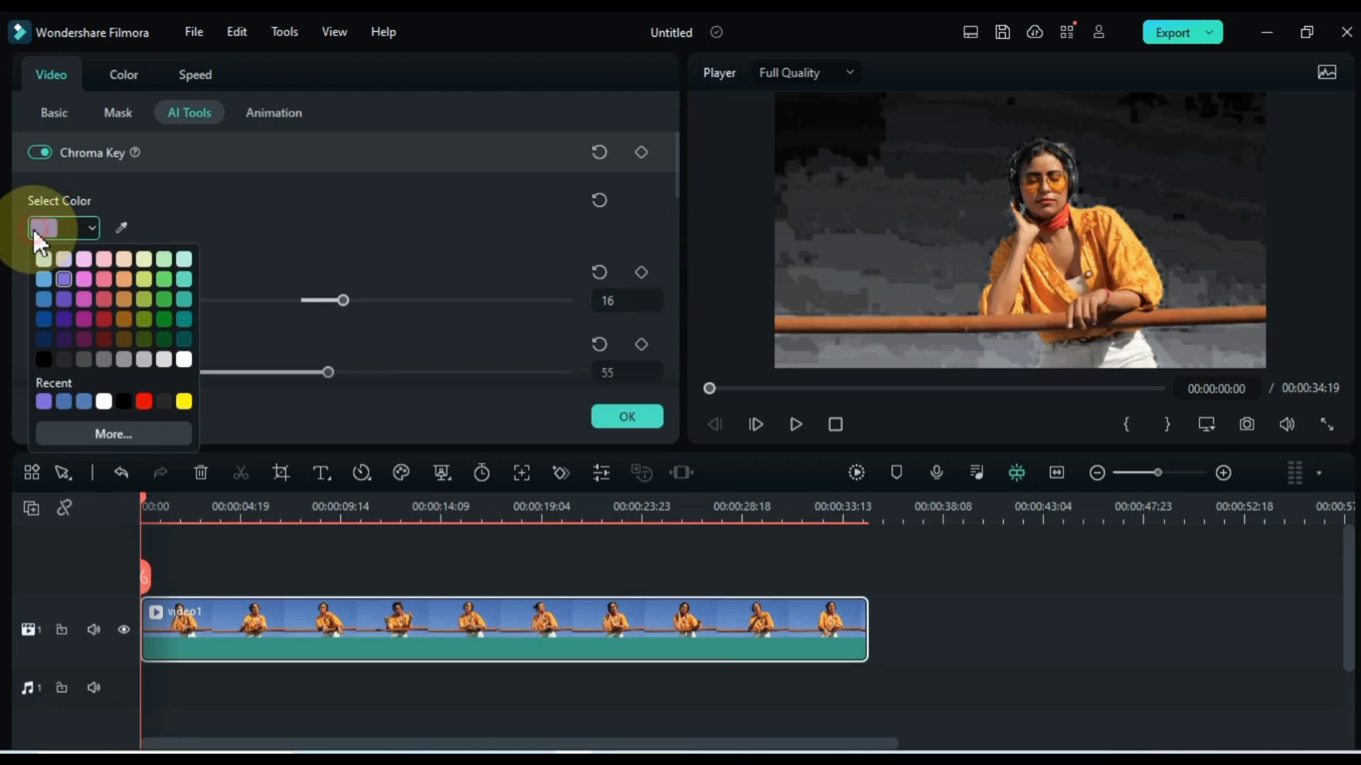
{"action": "left_click", "coordinate": [58, 297]}
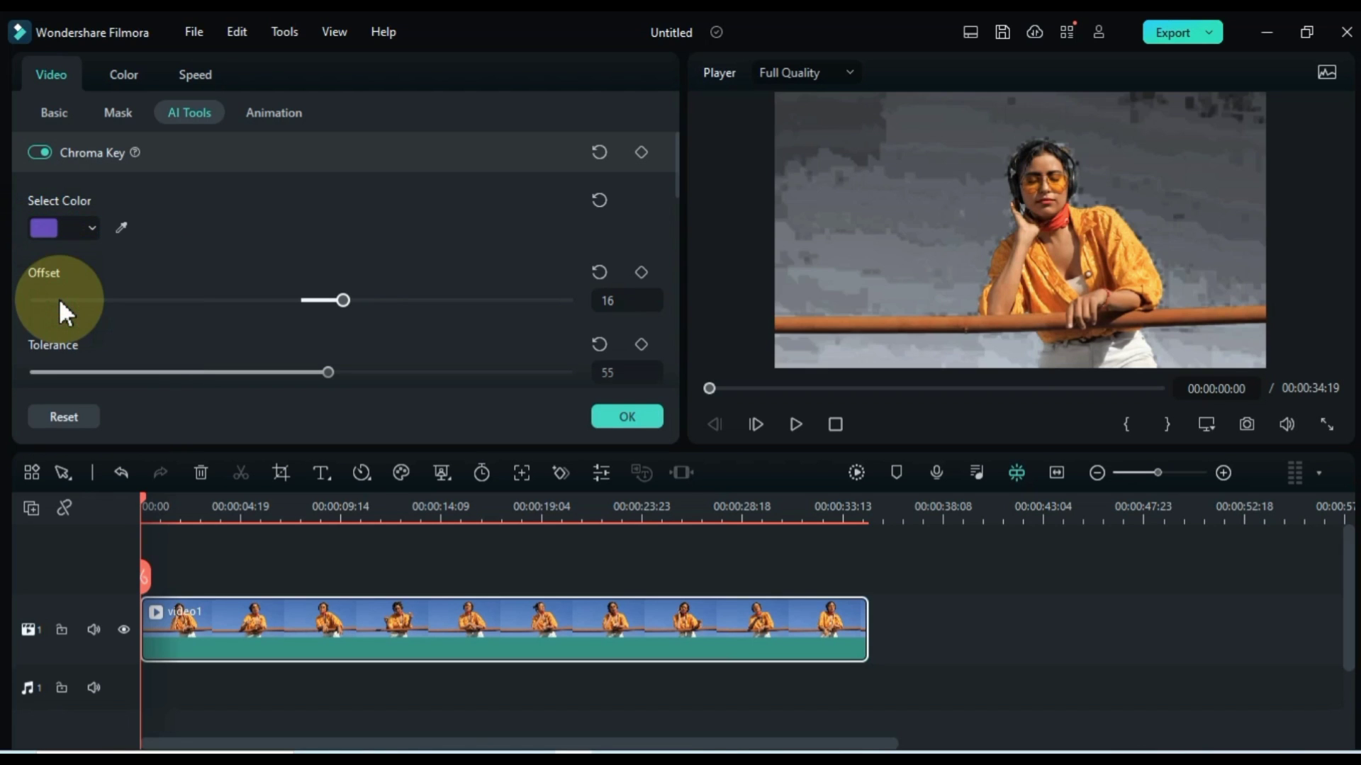
{"action": "left_click", "coordinate": [44, 225]}
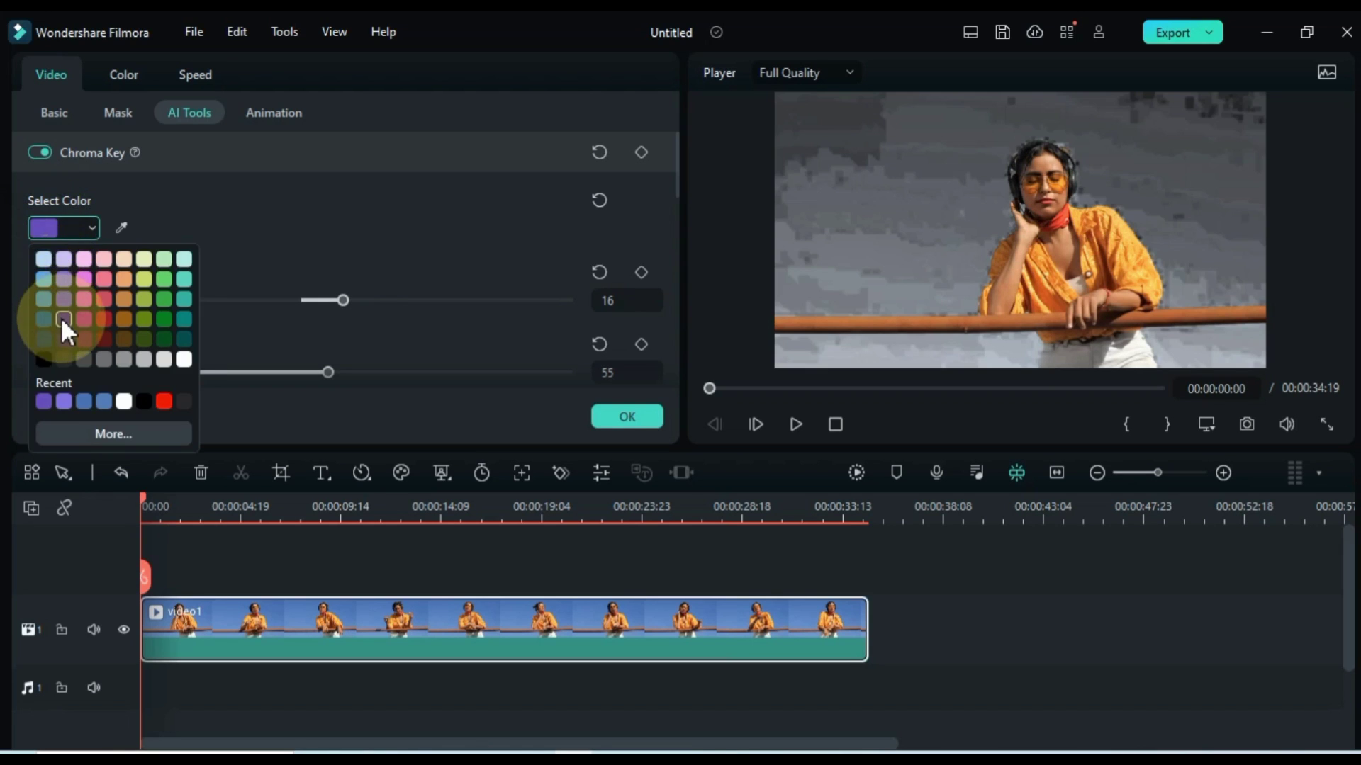
{"action": "left_click", "coordinate": [61, 316]}
{"action": "left_click", "coordinate": [49, 227]}
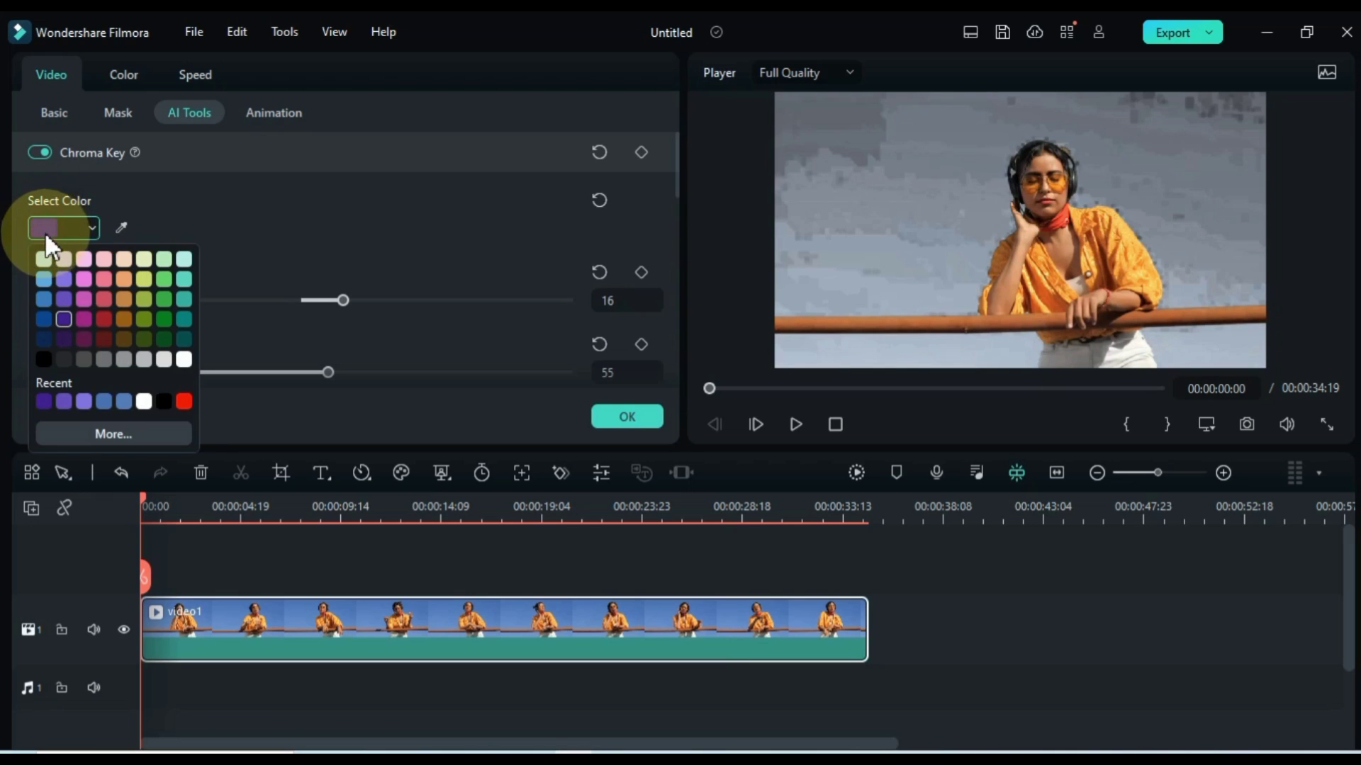
{"action": "left_click", "coordinate": [46, 255]}
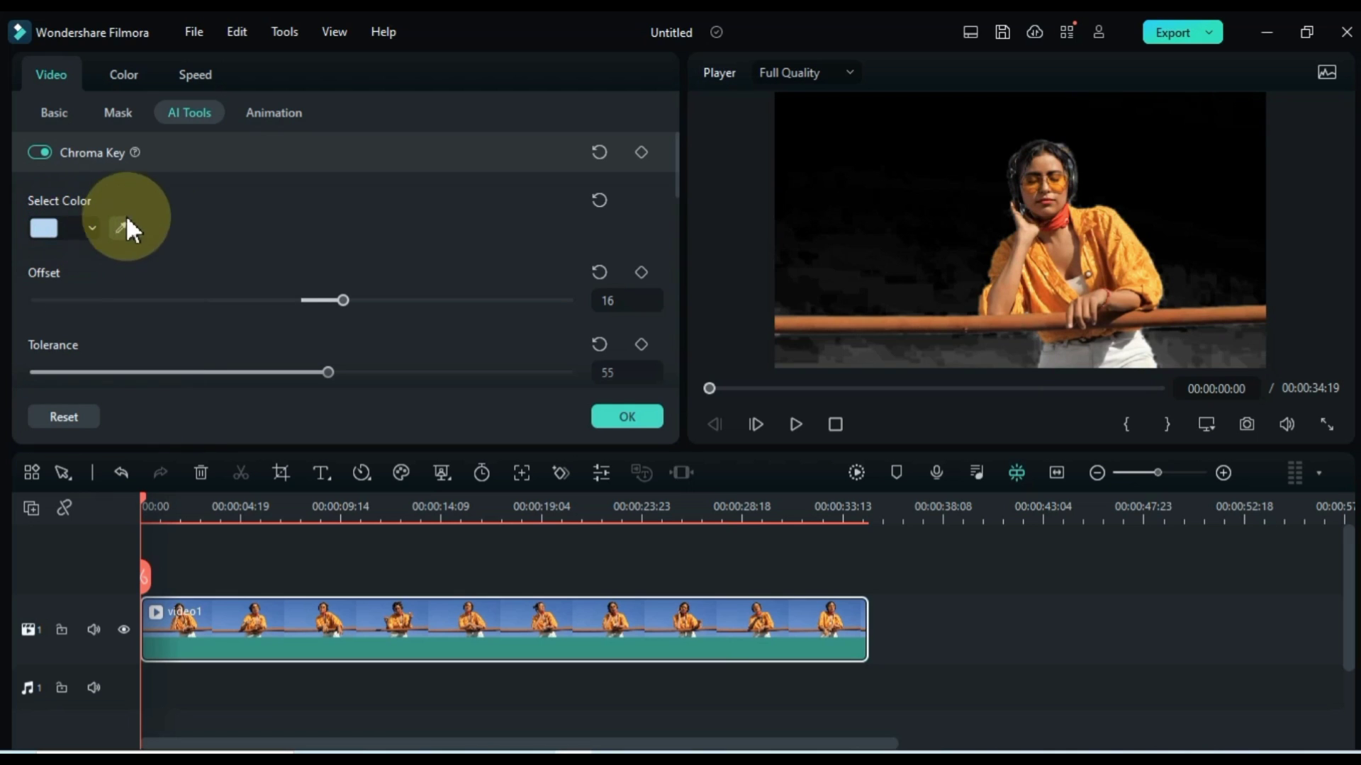
{"action": "left_click", "coordinate": [599, 151]}
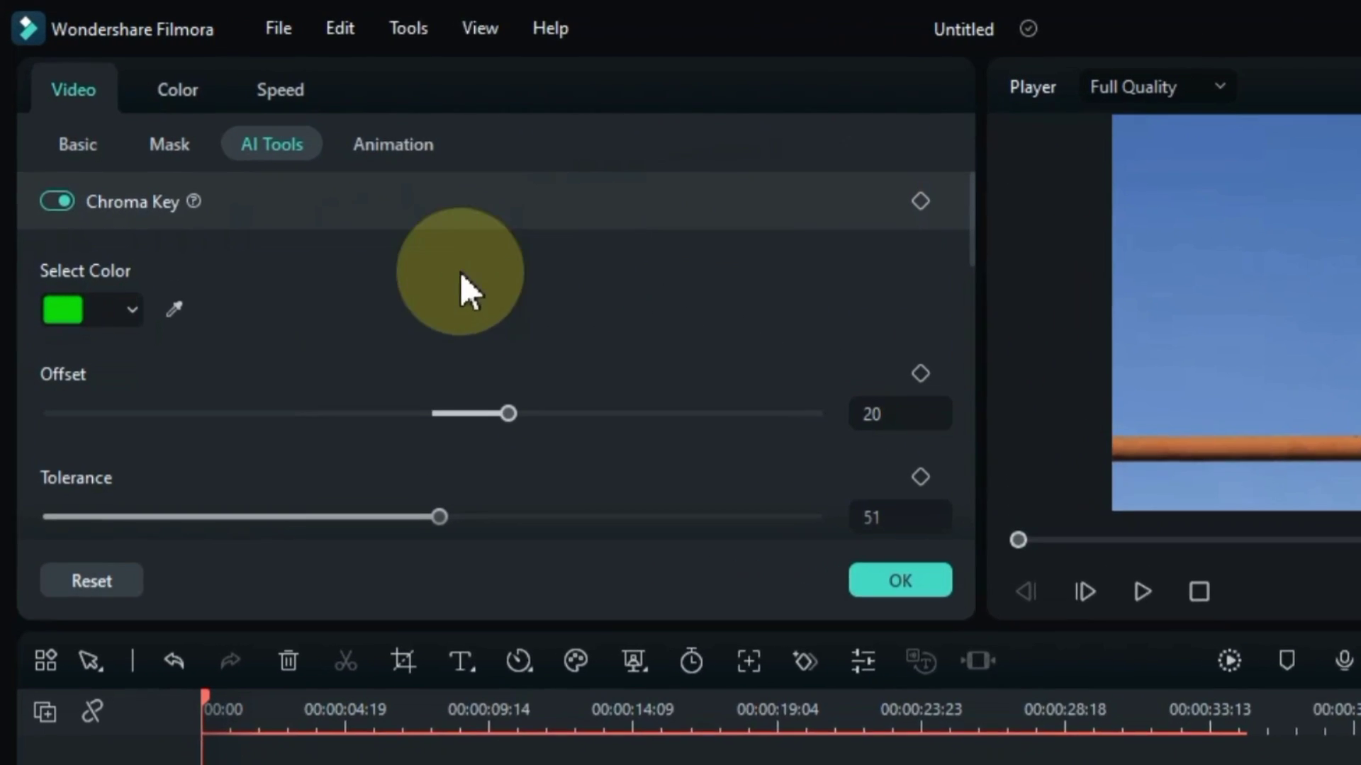
- Sample the blue sky in the preview as video1's Chroma Key color, and set the offset to 20 and tolerance to 47
{"action": "left_click", "coordinate": [183, 321]}
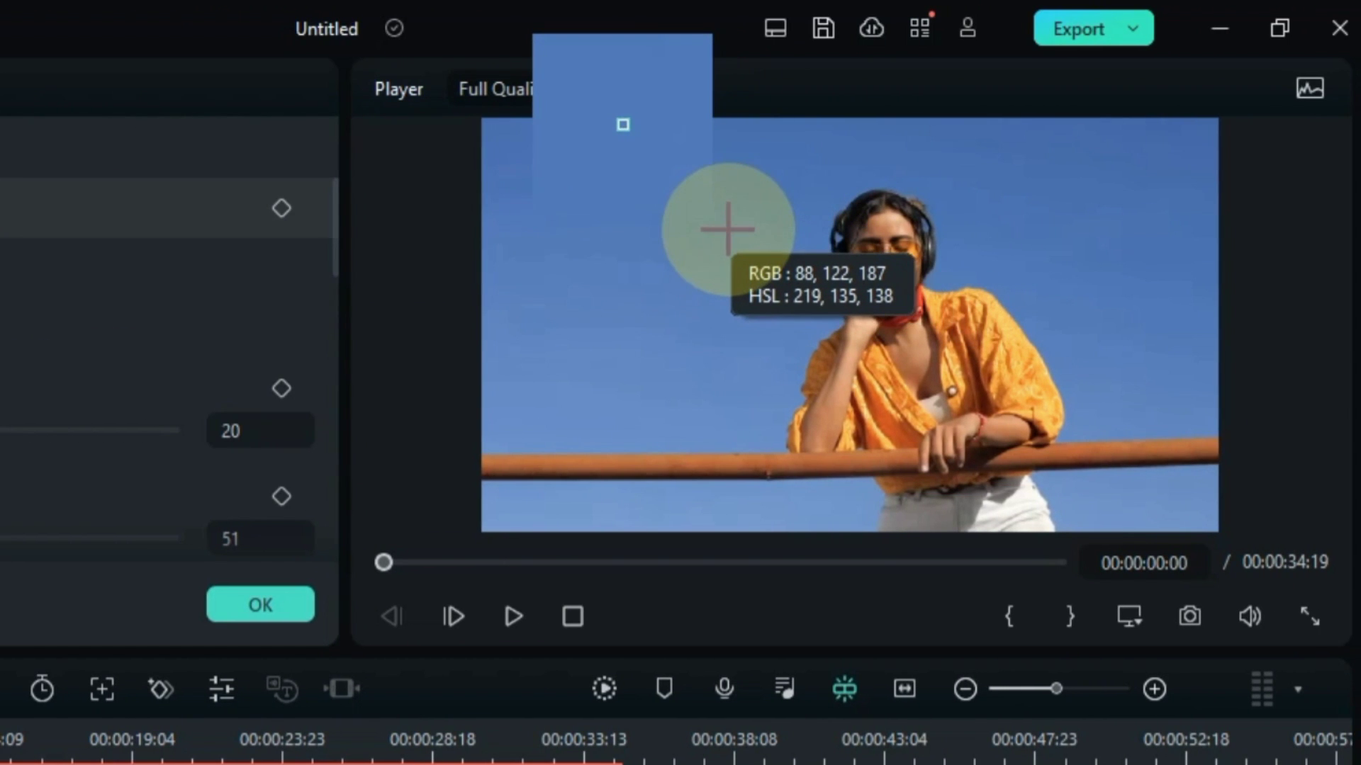
{"action": "left_click", "coordinate": [727, 229]}
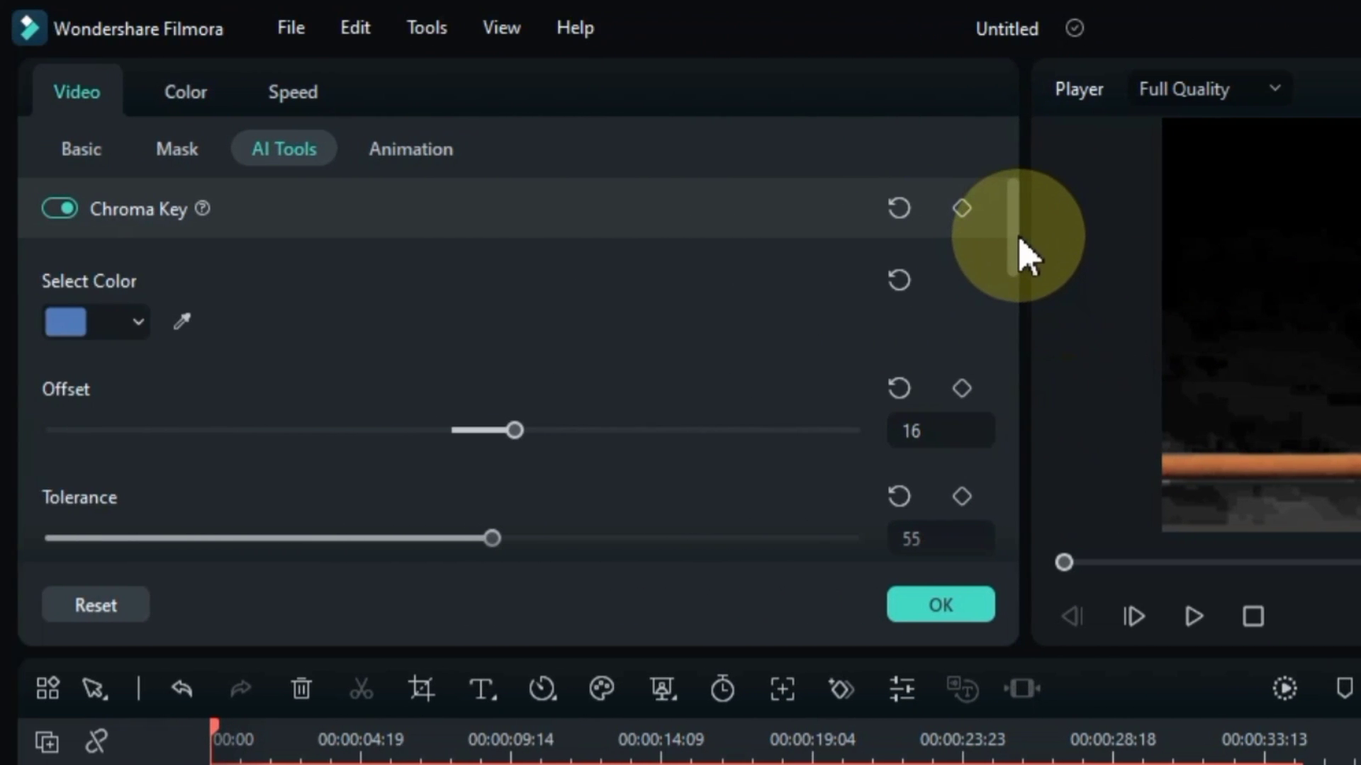
{"action": "left_click_drag", "start_coordinate": [1019, 241], "coordinate": [1024, 272]}
{"action": "left_click_drag", "start_coordinate": [516, 313], "coordinate": [301, 337]}
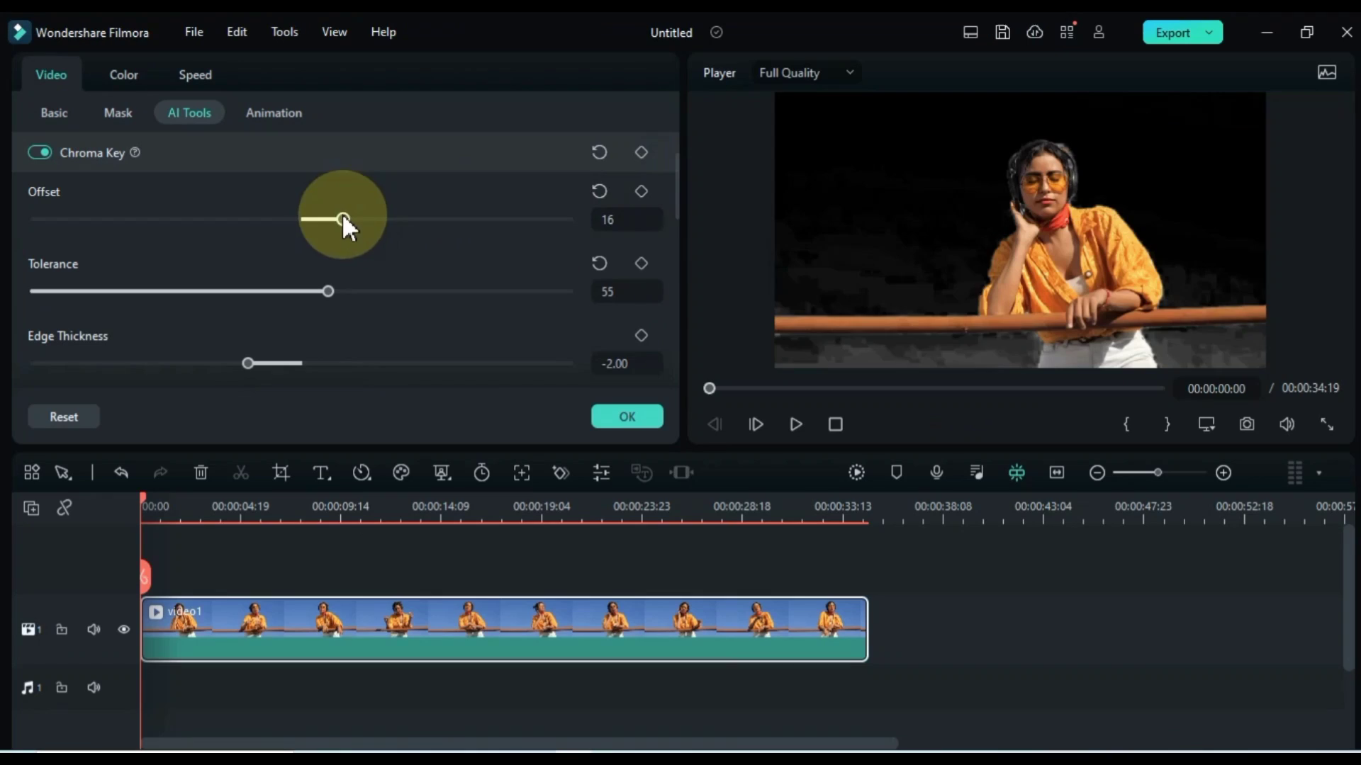
{"action": "left_click_drag", "start_coordinate": [319, 228], "coordinate": [356, 220]}
{"action": "left_click_drag", "start_coordinate": [327, 291], "coordinate": [475, 293]}
{"action": "left_click_drag", "start_coordinate": [358, 299], "coordinate": [283, 300]}
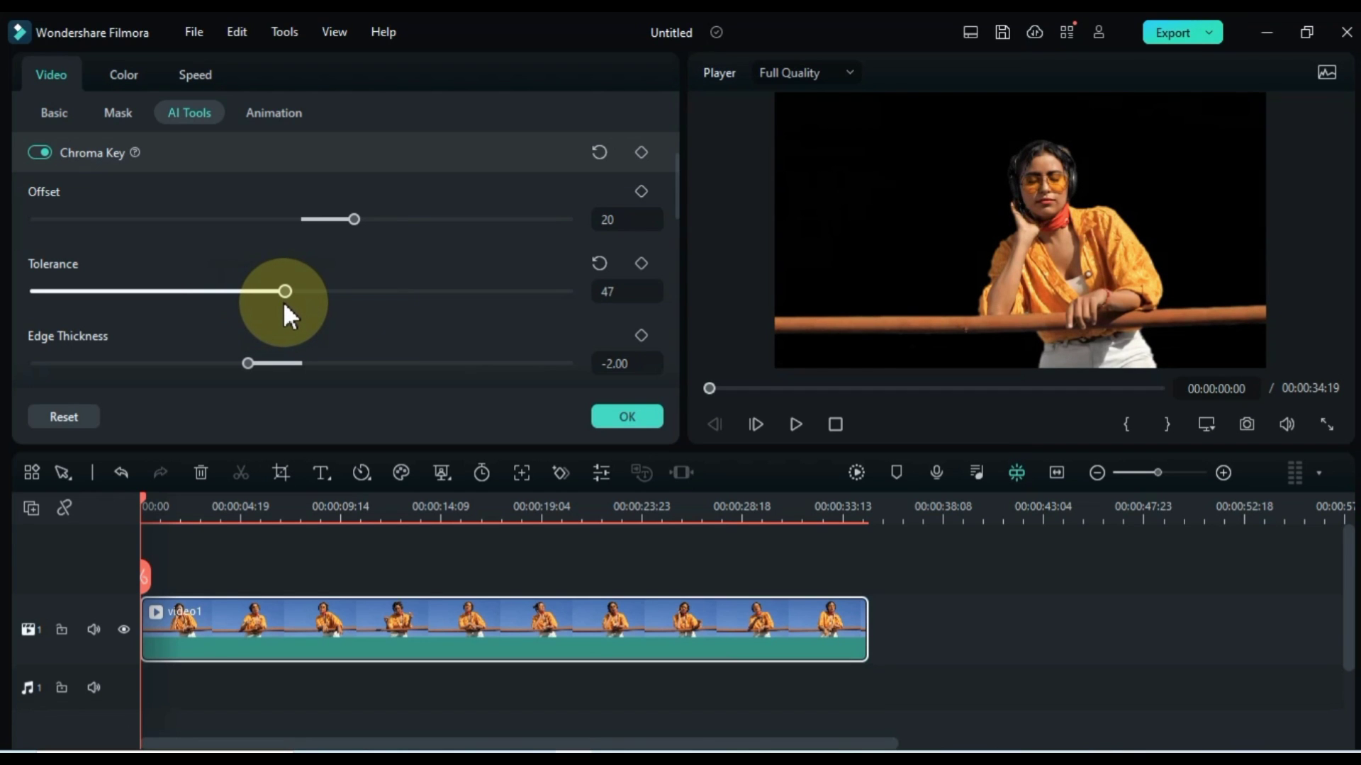
- Try a different Chroma Key edge thickness and reset it, set the edge feather to 2.15, and confirm the settings
{"action": "scroll", "coordinate": [277, 316], "scroll_direction": "down", "scroll_amount": 2}
{"action": "left_click_drag", "start_coordinate": [251, 244], "coordinate": [407, 257]}
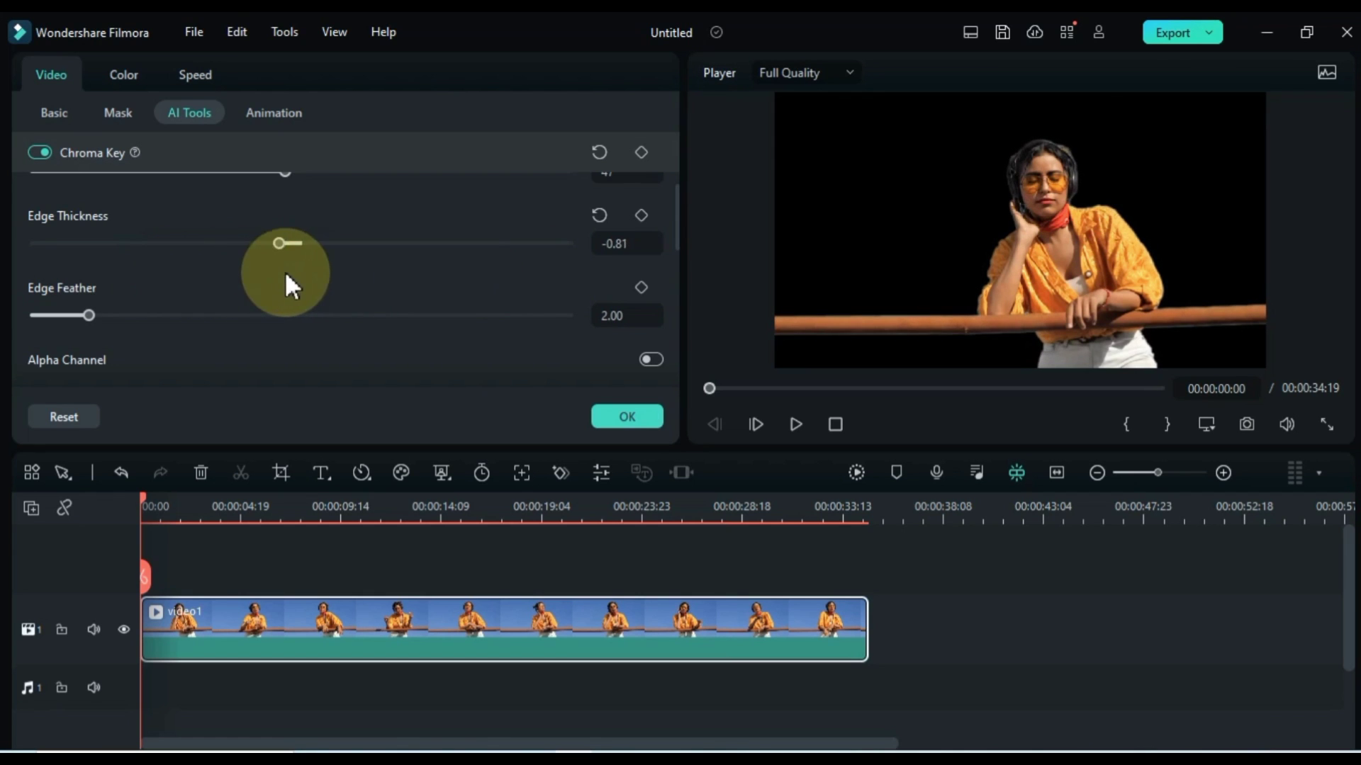
{"action": "left_click", "coordinate": [601, 215]}
{"action": "mouse_move", "coordinate": [88, 314]}
{"action": "left_mouse_down"}
{"action": "mouse_move", "coordinate": [514, 326]}
{"action": "mouse_move", "coordinate": [145, 341]}
{"action": "mouse_move", "coordinate": [94, 320]}
{"action": "left_mouse_up"}
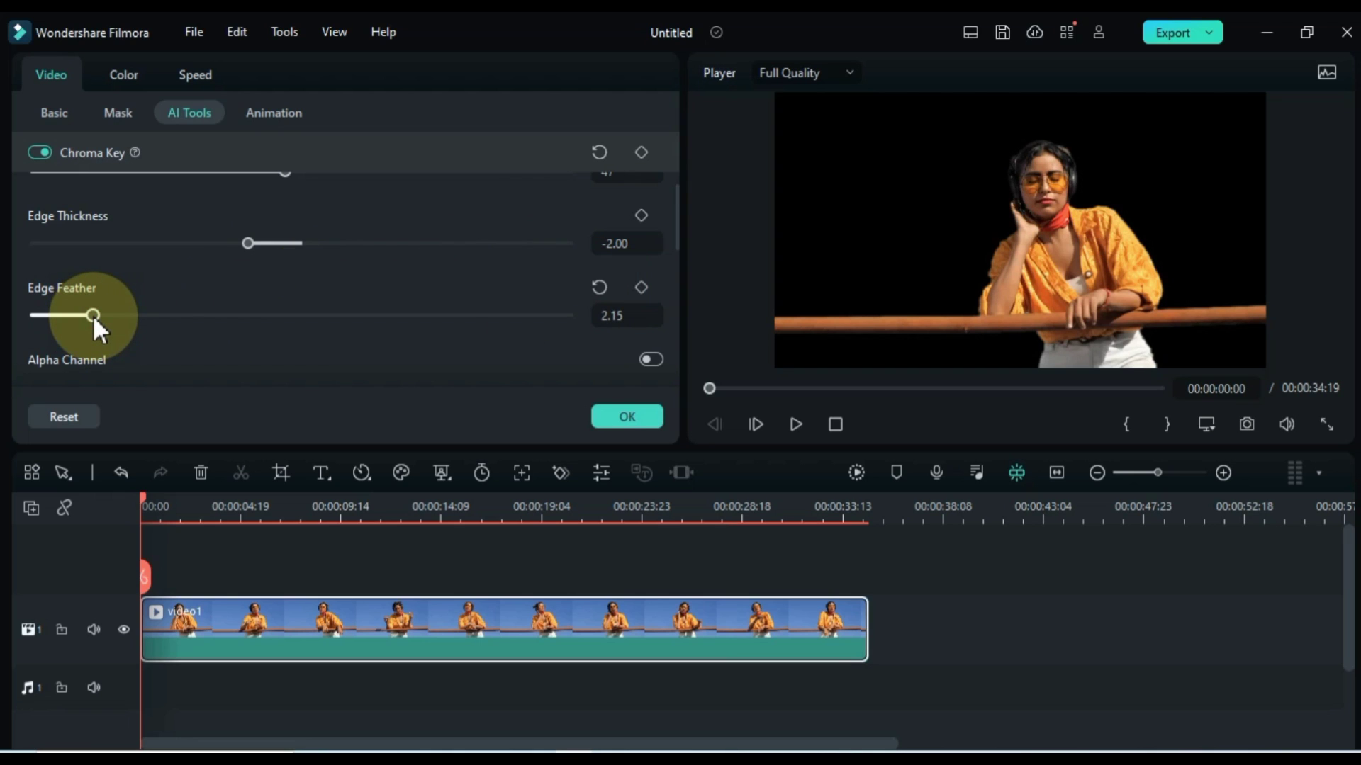
{"action": "scroll", "coordinate": [264, 302], "scroll_direction": "down", "scroll_amount": 1}
{"action": "scroll", "coordinate": [264, 302], "scroll_direction": "up", "scroll_amount": 5}
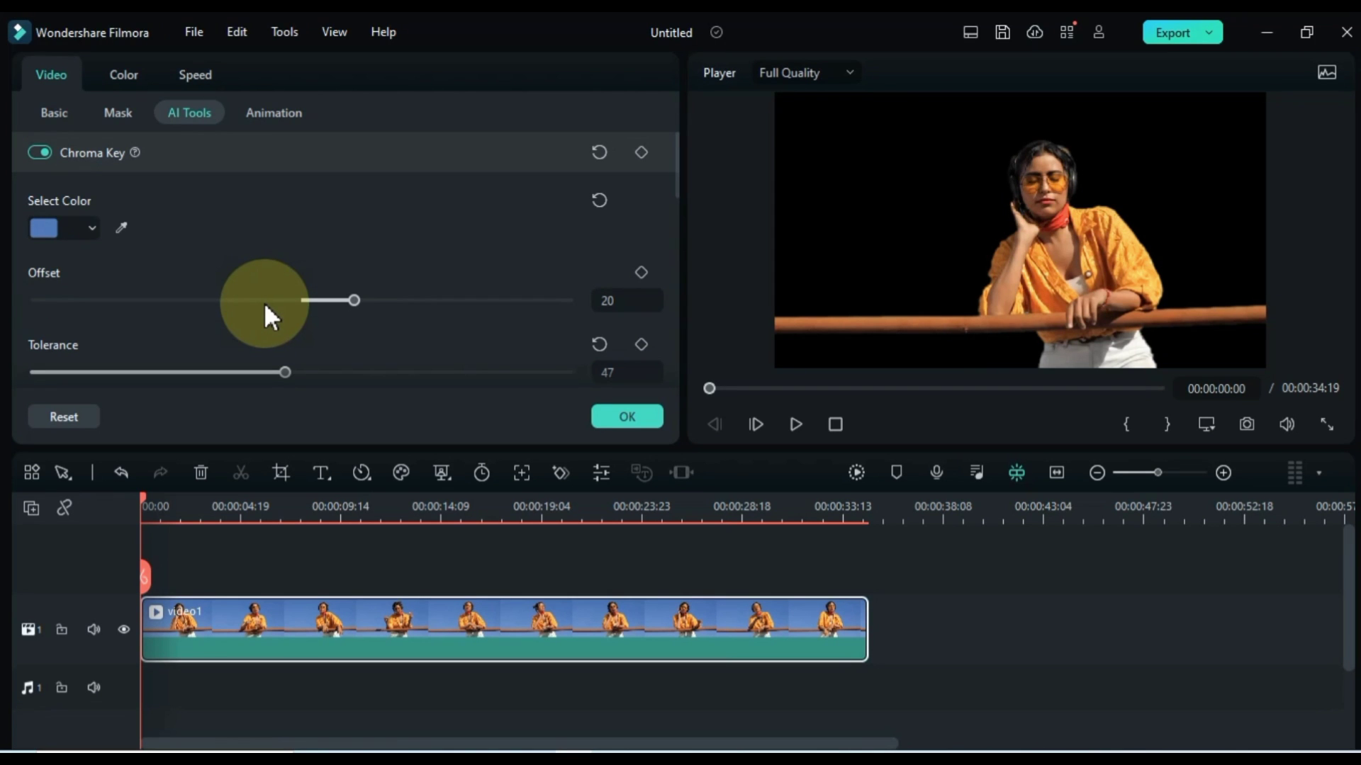
{"action": "left_click", "coordinate": [600, 417]}
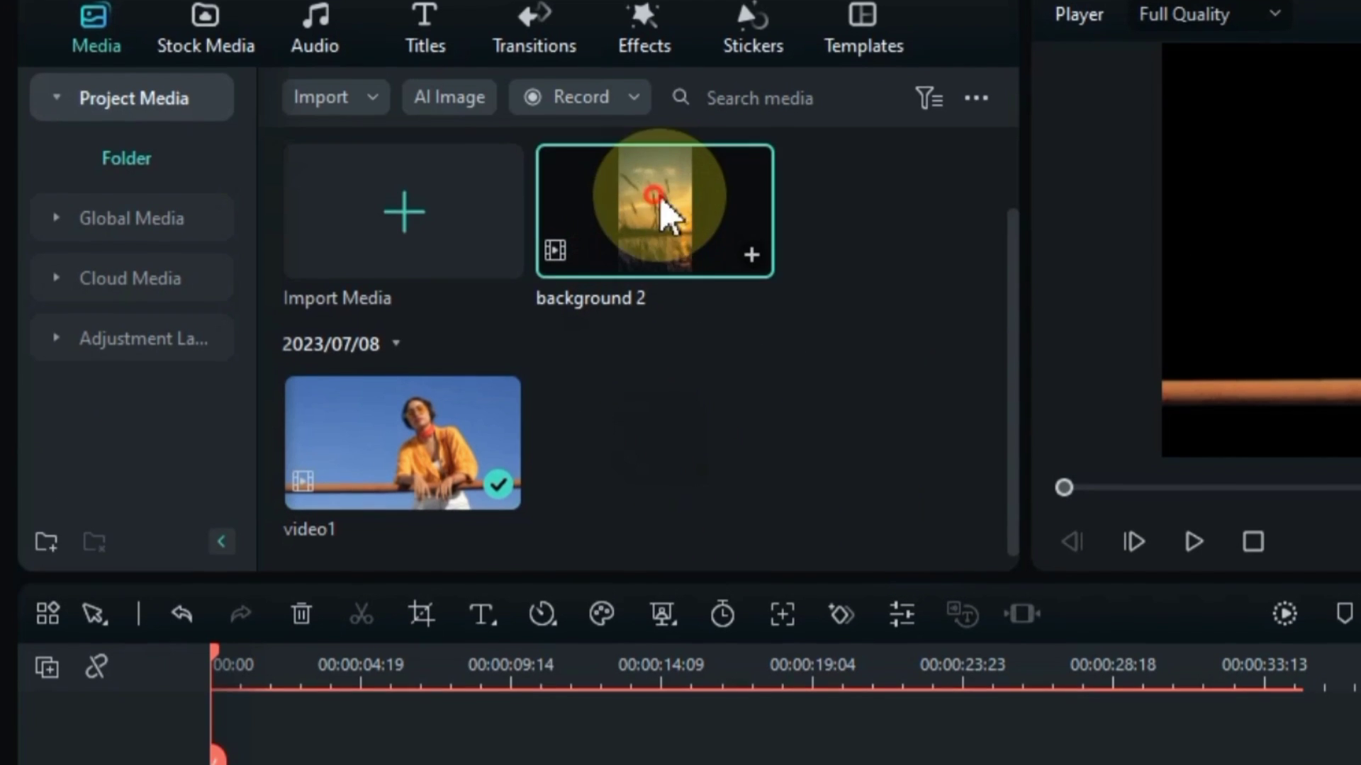
- Place background 2 at the timeline start above video1 and crop it to a 16:9 area around the setting sun
{"action": "left_click_drag", "start_coordinate": [662, 278], "coordinate": [202, 500]}
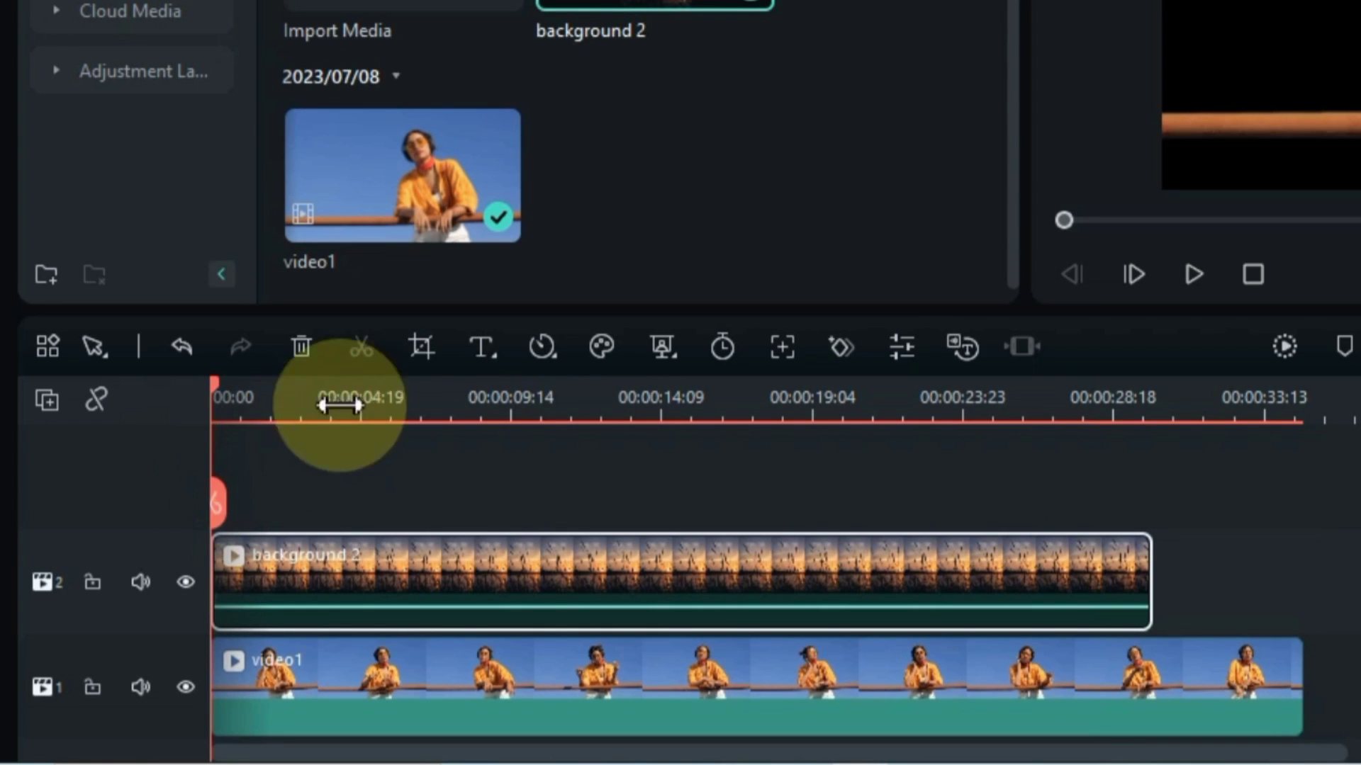
{"action": "left_click", "coordinate": [418, 349]}
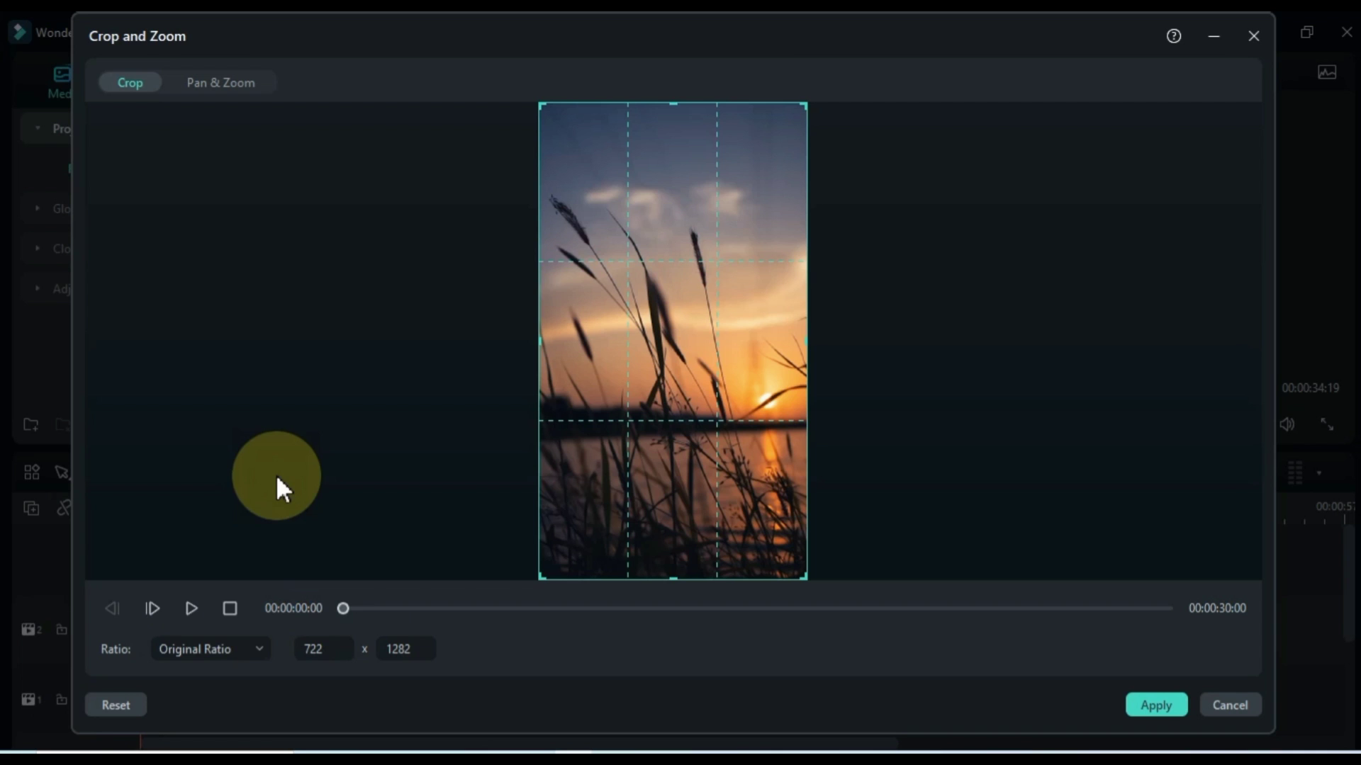
{"action": "left_click", "coordinate": [202, 649]}
{"action": "left_click", "coordinate": [205, 385]}
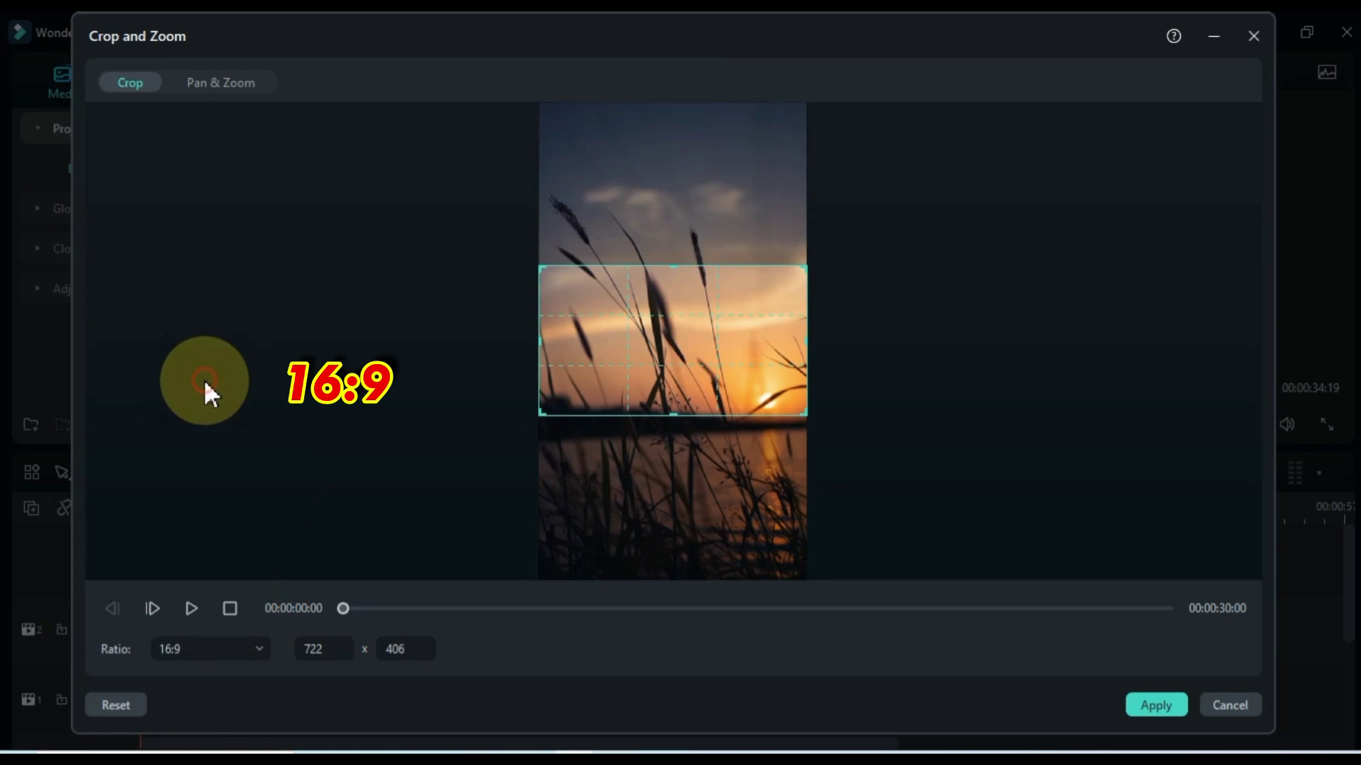
{"action": "left_click_drag", "start_coordinate": [692, 340], "coordinate": [704, 383]}
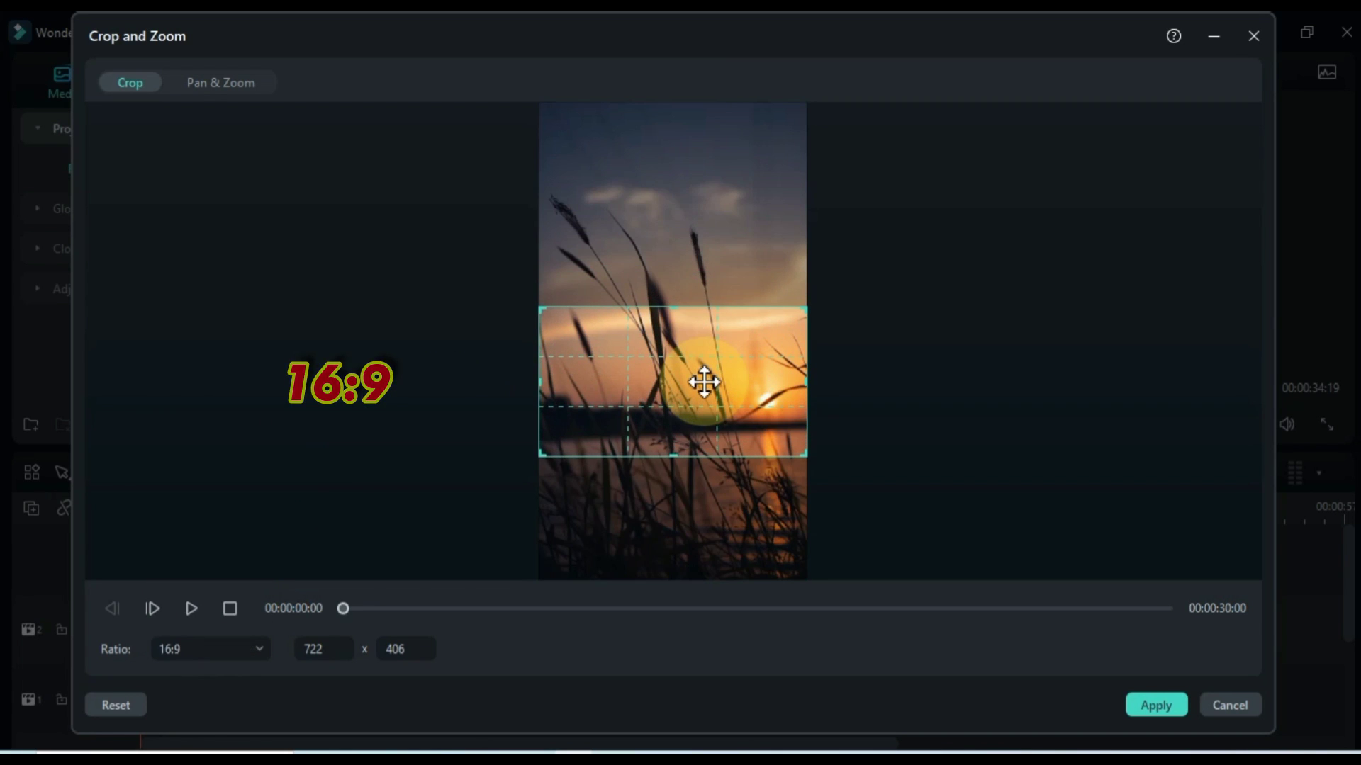
{"action": "left_click", "coordinate": [1137, 707]}
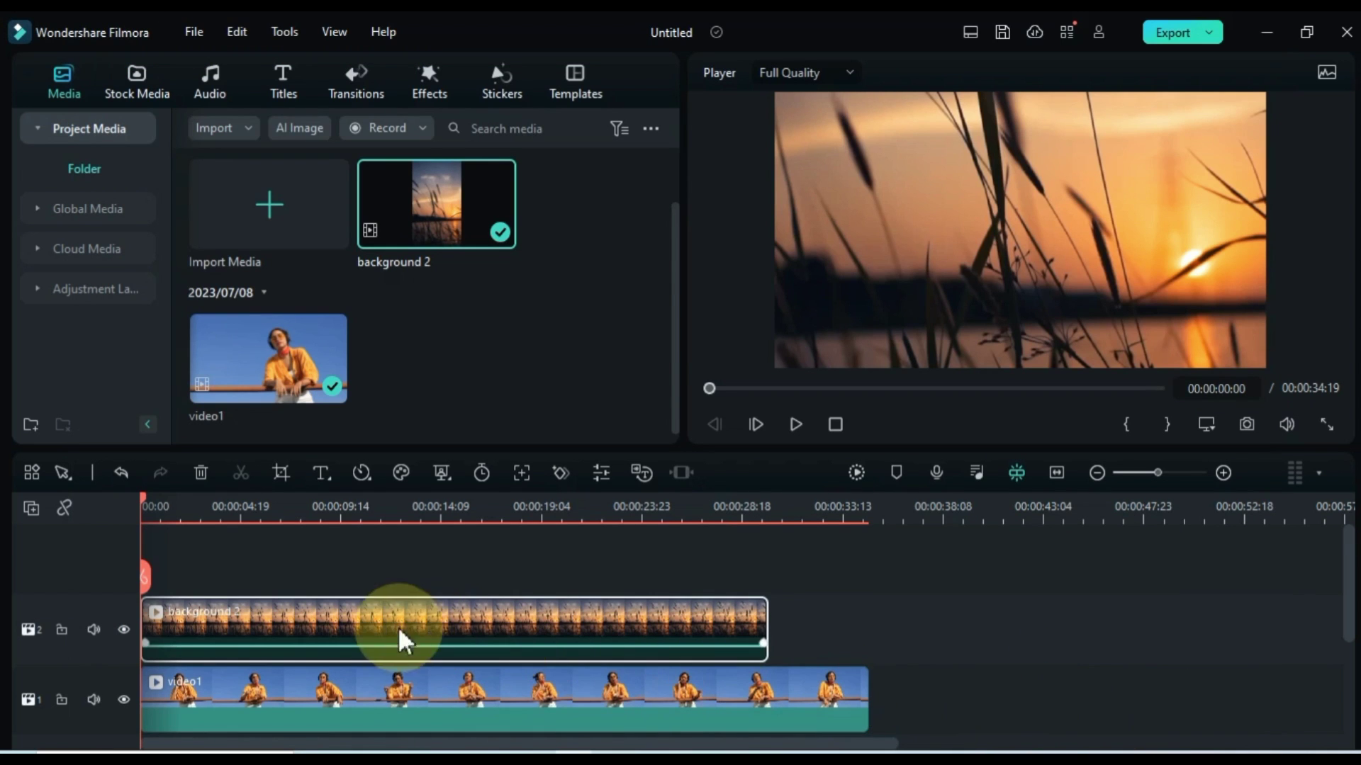
- Move background 2's track beneath video1 and stretch the clip to video1's end by slowing it to 0.86x
{"action": "left_click_drag", "start_coordinate": [97, 644], "coordinate": [94, 716]}
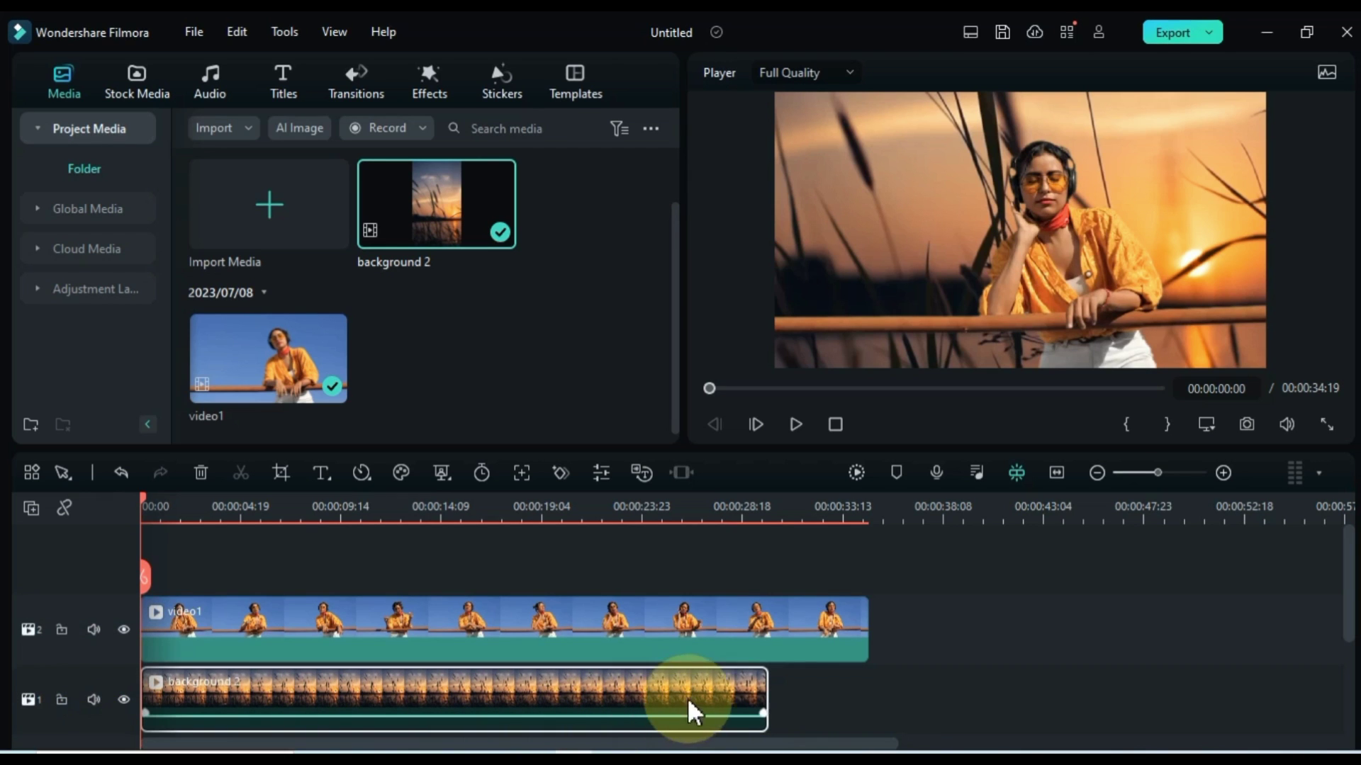
{"action": "left_click_drag", "start_coordinate": [767, 690], "coordinate": [807, 689]}
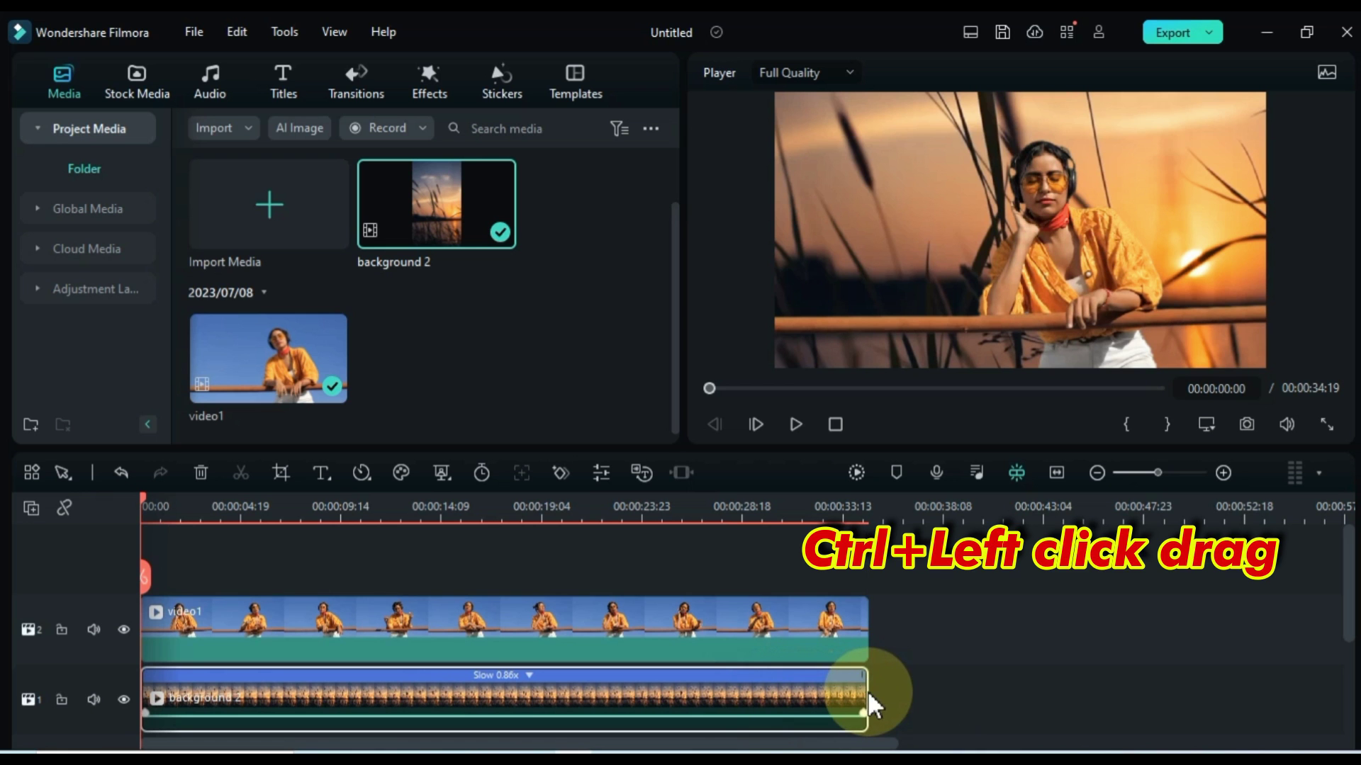
- Deselect the clip and play the composite of video1 over background 2
{"action": "left_click", "coordinate": [897, 691]}
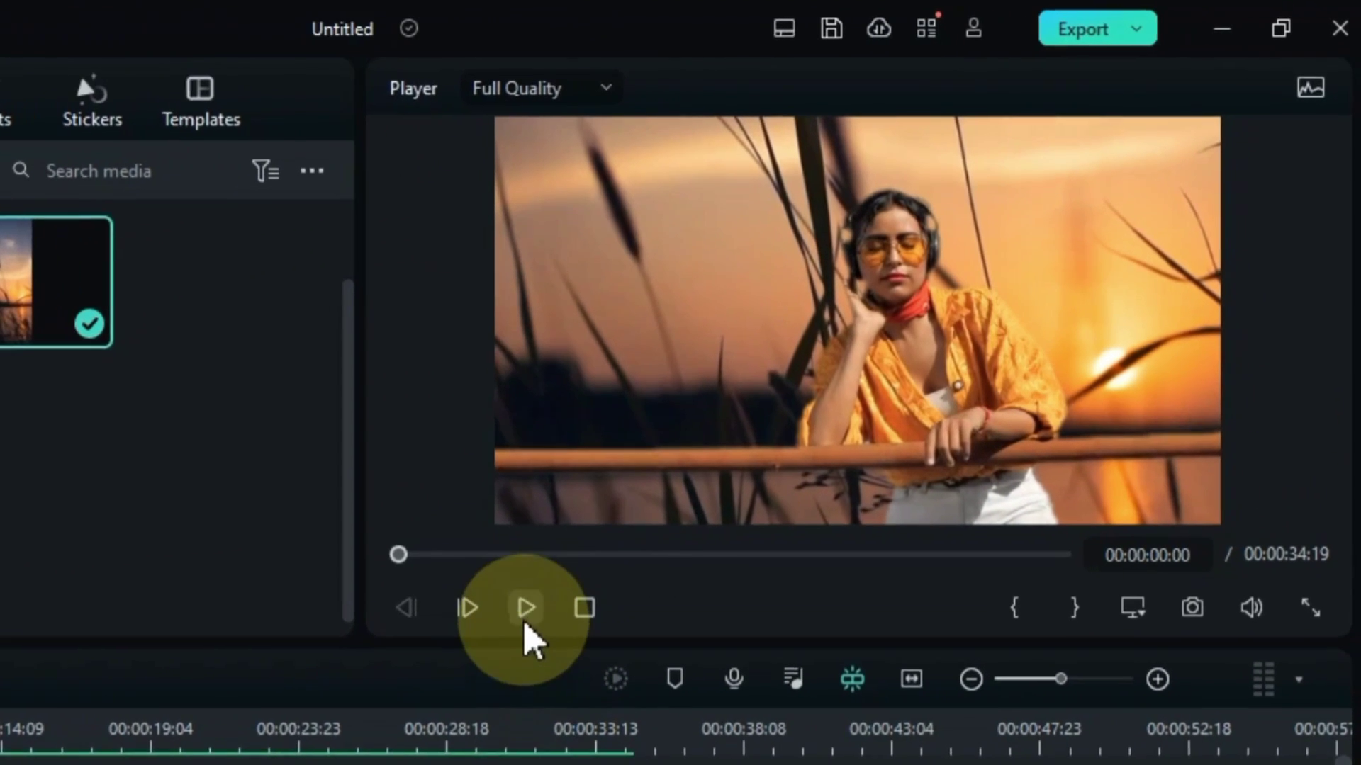
{"action": "left_click", "coordinate": [795, 423]}
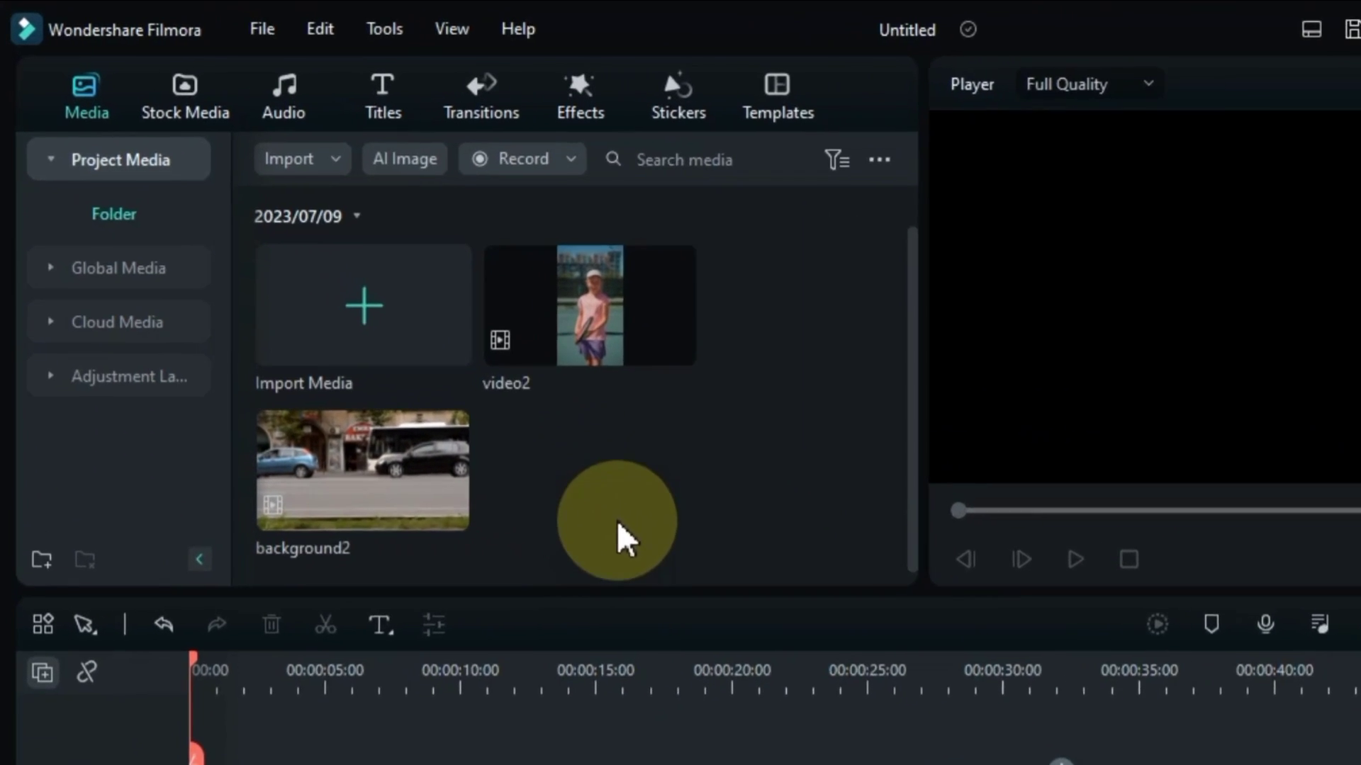
- Place video2 at the start of the empty first video track and play it through to its end
{"action": "left_click", "coordinate": [614, 487]}
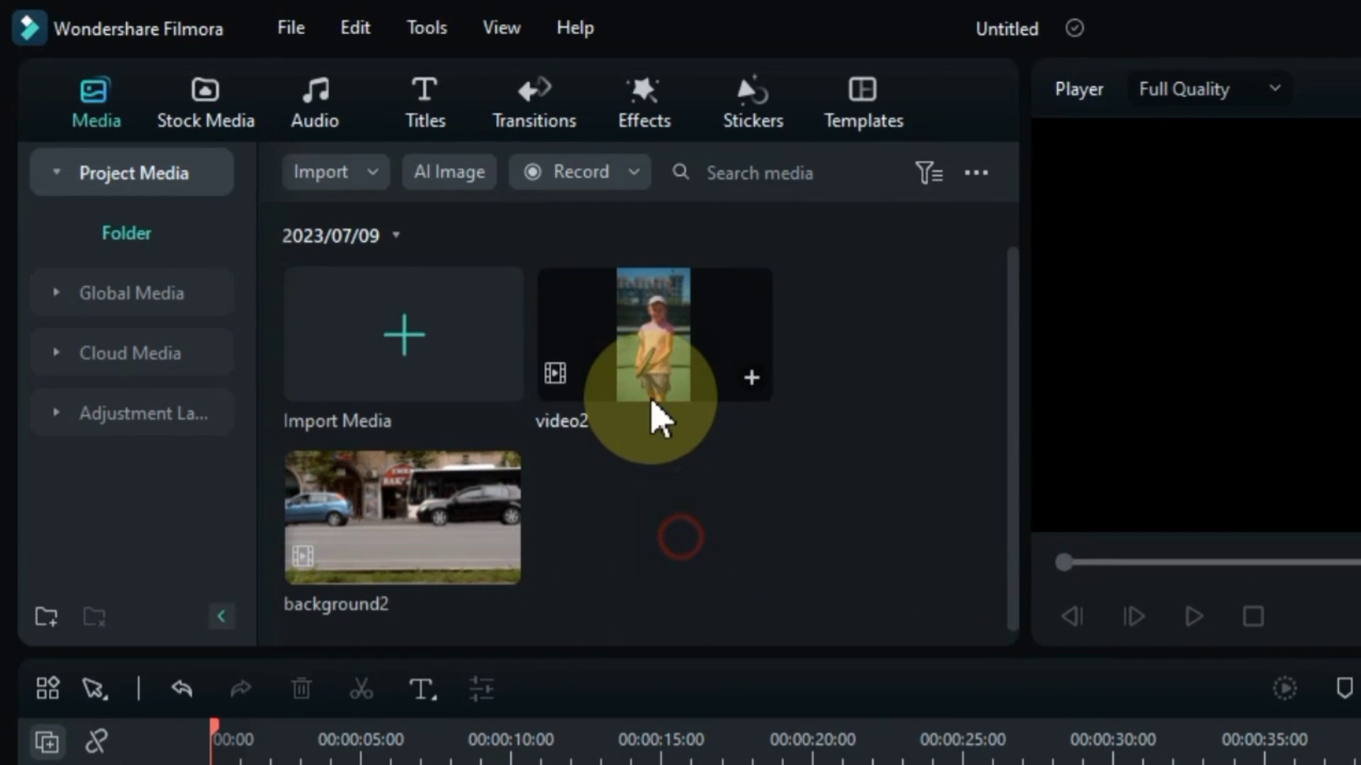
{"action": "left_click_drag", "start_coordinate": [652, 418], "coordinate": [189, 764]}
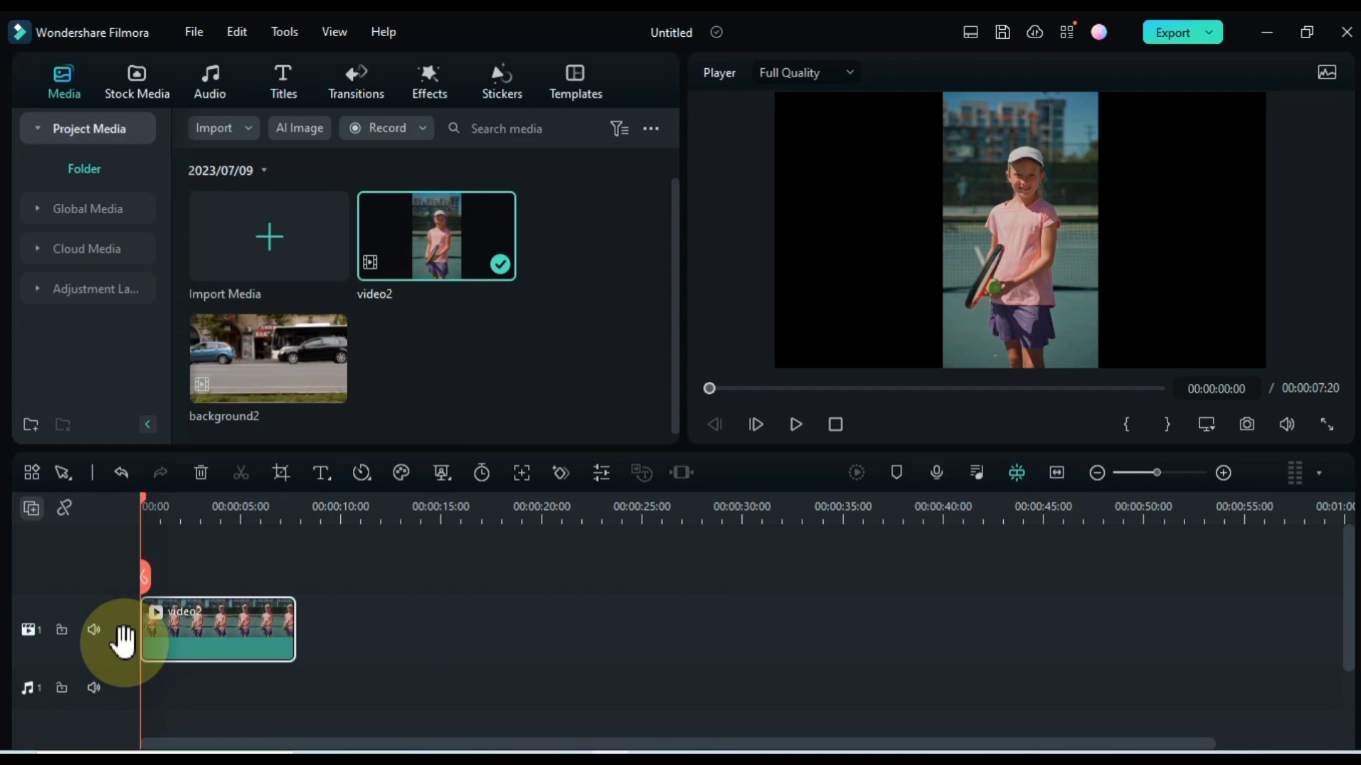
{"action": "key", "text": "space"}
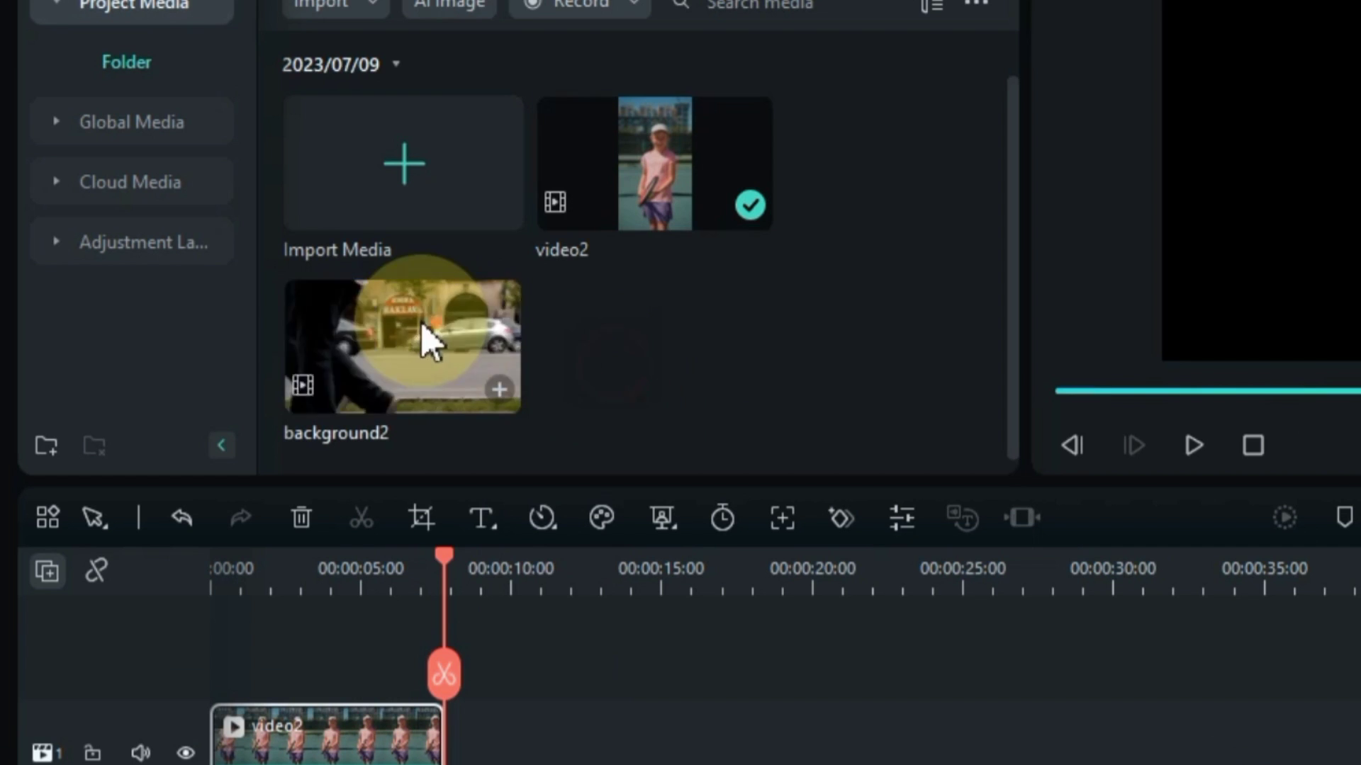
- Place background2 at the timeline start above video2, split it at video2's end, and delete the excess part
{"action": "left_click_drag", "start_coordinate": [284, 354], "coordinate": [169, 562]}
{"action": "left_click_drag", "start_coordinate": [252, 611], "coordinate": [188, 617]}
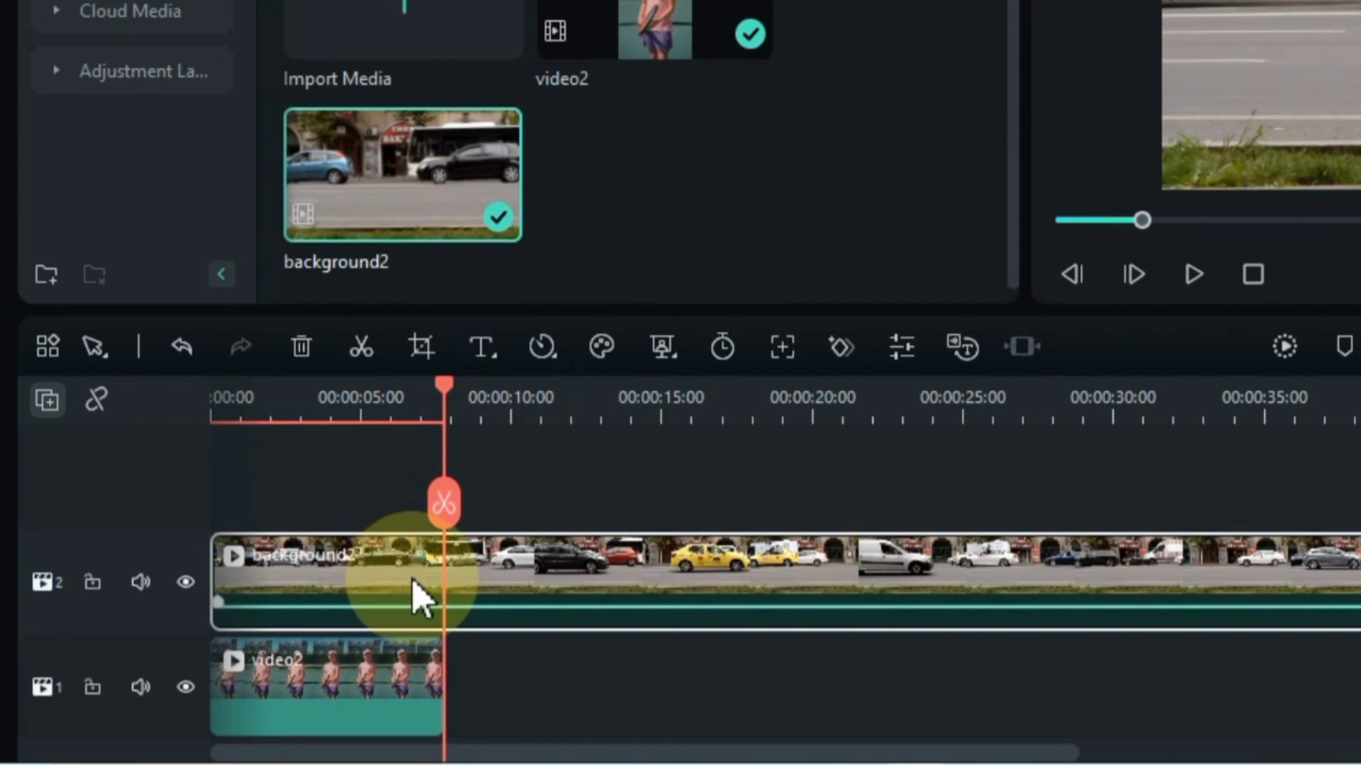
{"action": "left_click", "coordinate": [444, 505]}
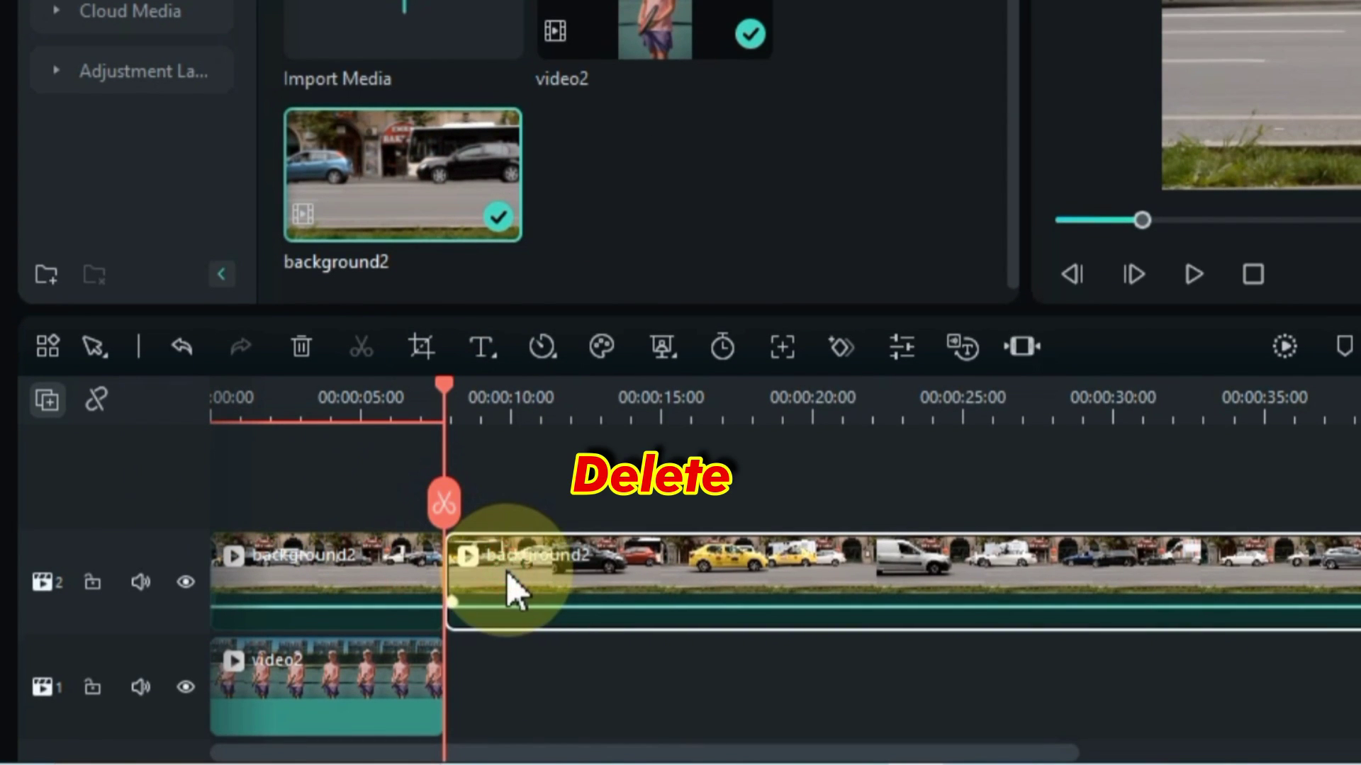
{"action": "key", "text": "Delete"}
- Return the playhead to the start of the timeline and move background2's track beneath video2's track
{"action": "left_click_drag", "start_coordinate": [294, 516], "coordinate": [121, 549]}
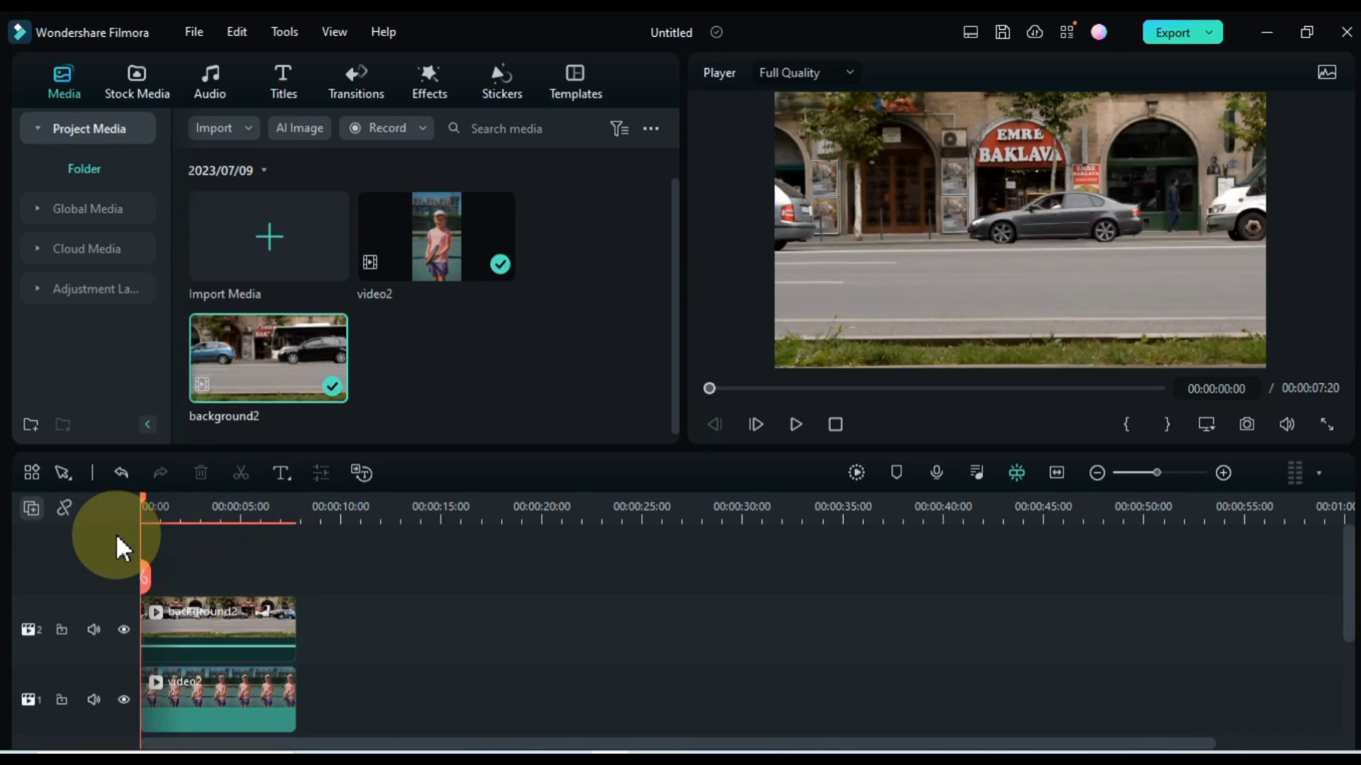
{"action": "left_click", "coordinate": [157, 506]}
{"action": "left_click_drag", "start_coordinate": [158, 504], "coordinate": [117, 555]}
{"action": "left_click", "coordinate": [111, 647]}
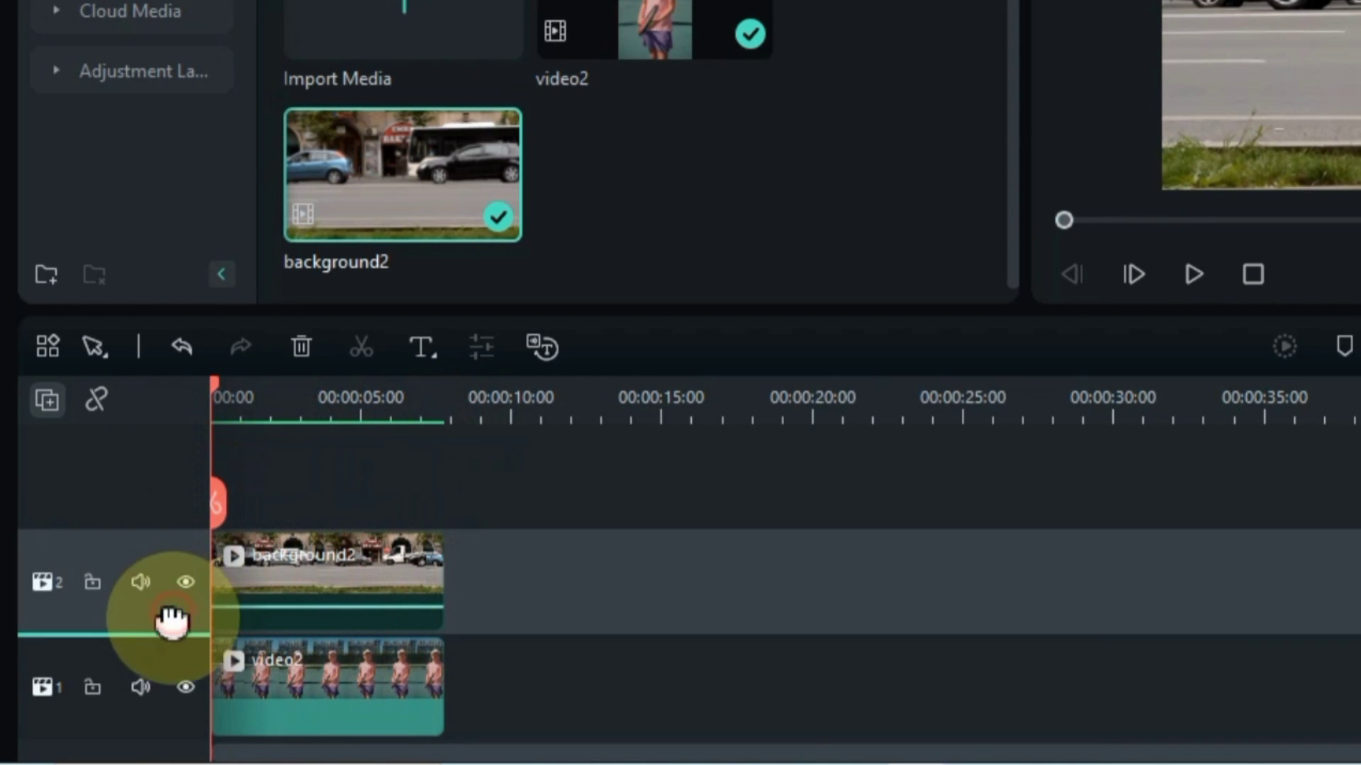
{"action": "left_click_drag", "start_coordinate": [172, 620], "coordinate": [181, 709]}
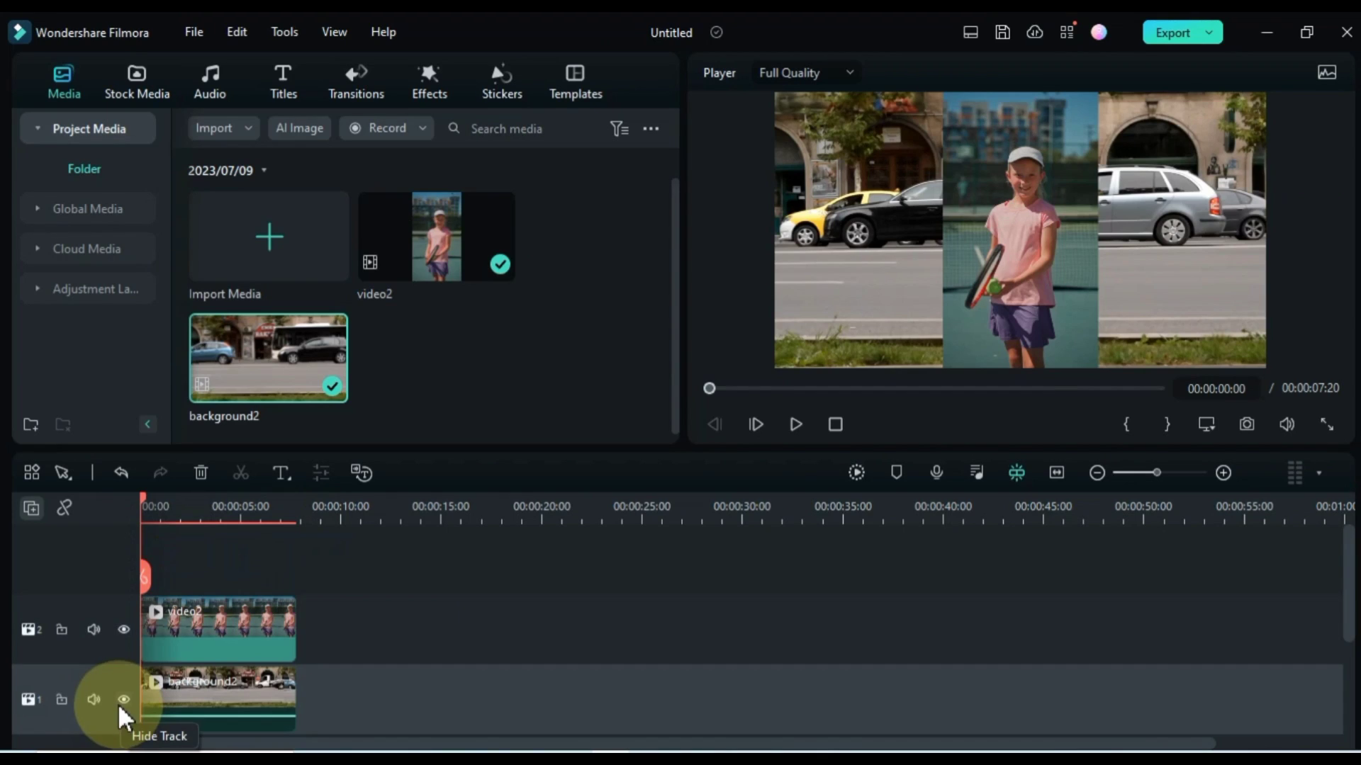
- Apply AI Portrait to video2 to remove its background
{"action": "left_click", "coordinate": [316, 559]}
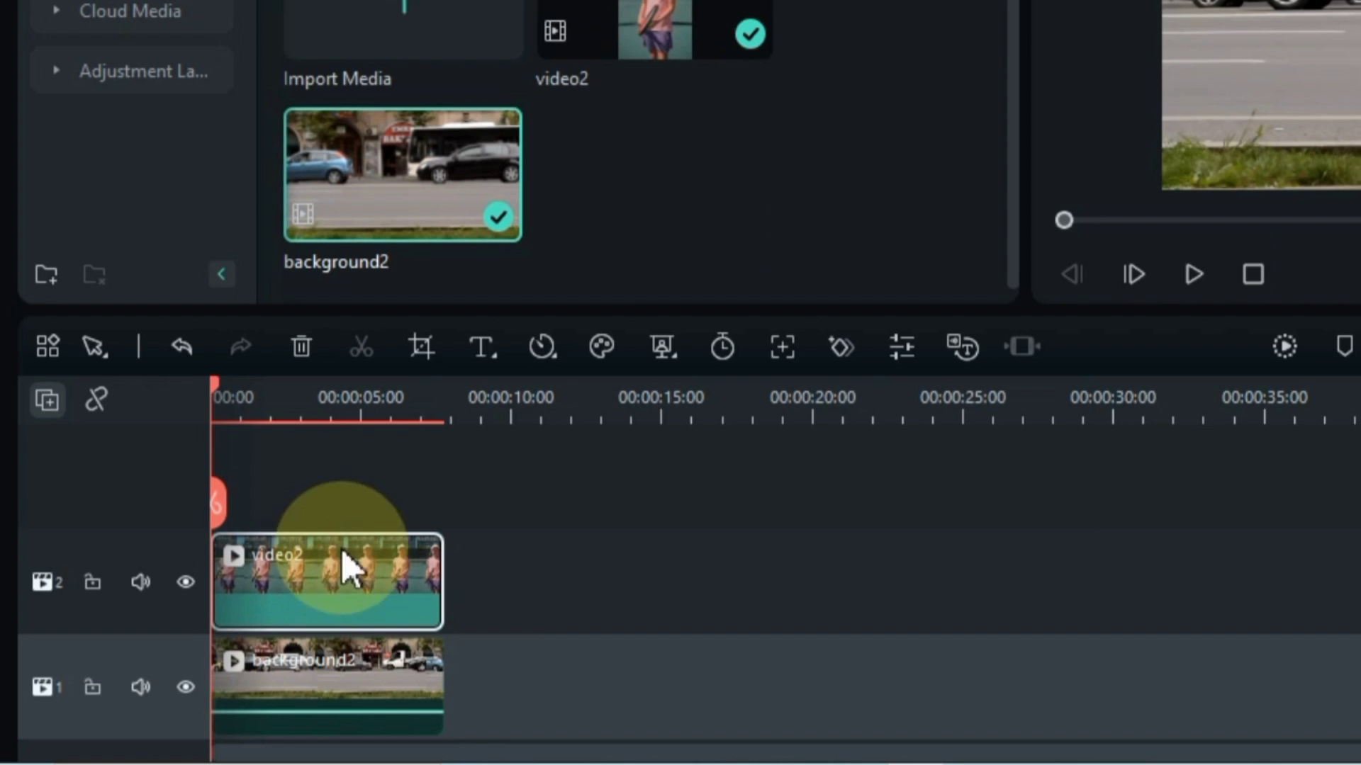
{"action": "left_click", "coordinate": [441, 474]}
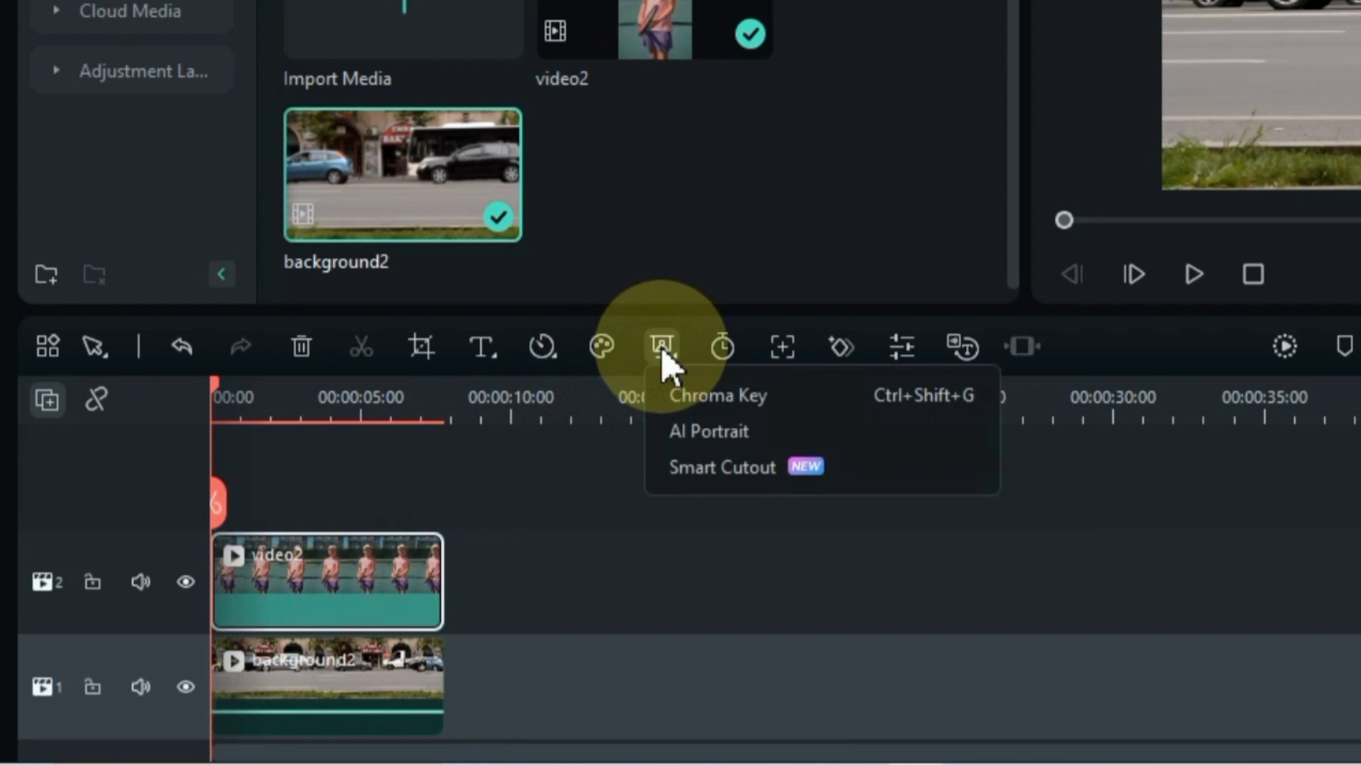
{"action": "left_click", "coordinate": [730, 450]}
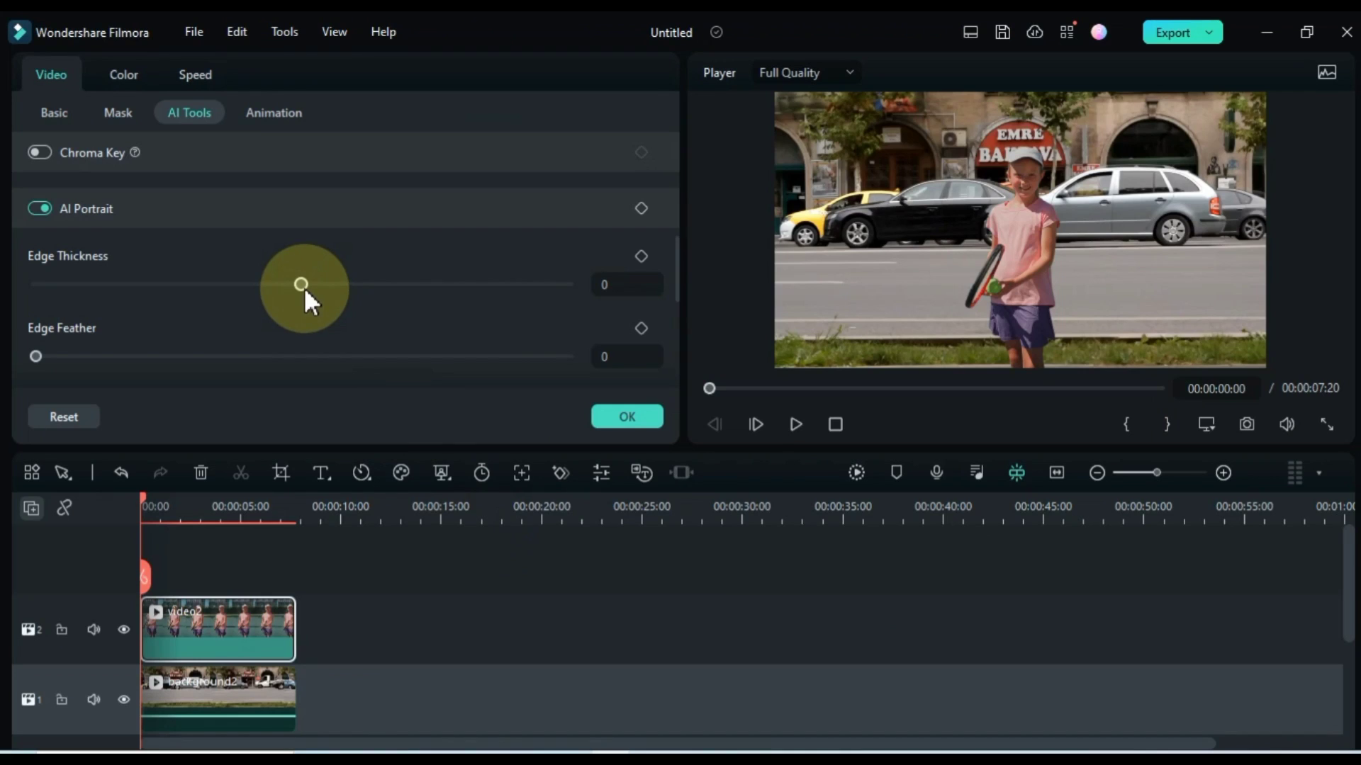
- Try an AI Portrait edge thickness of 47 and reset it, and set the edge feather to 2
{"action": "left_click_drag", "start_coordinate": [302, 284], "coordinate": [426, 287]}
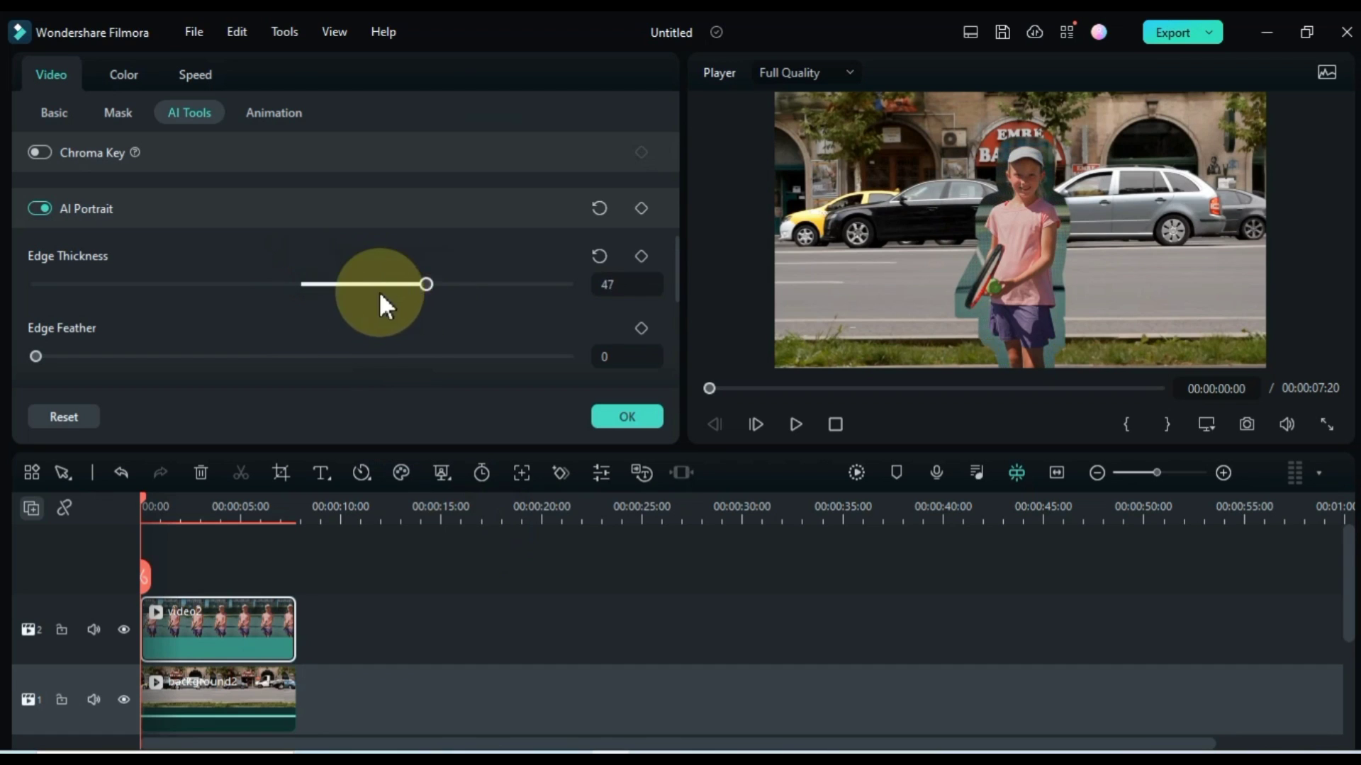
{"action": "left_click", "coordinate": [599, 256]}
{"action": "scroll", "coordinate": [228, 325], "scroll_direction": "down", "scroll_amount": 1}
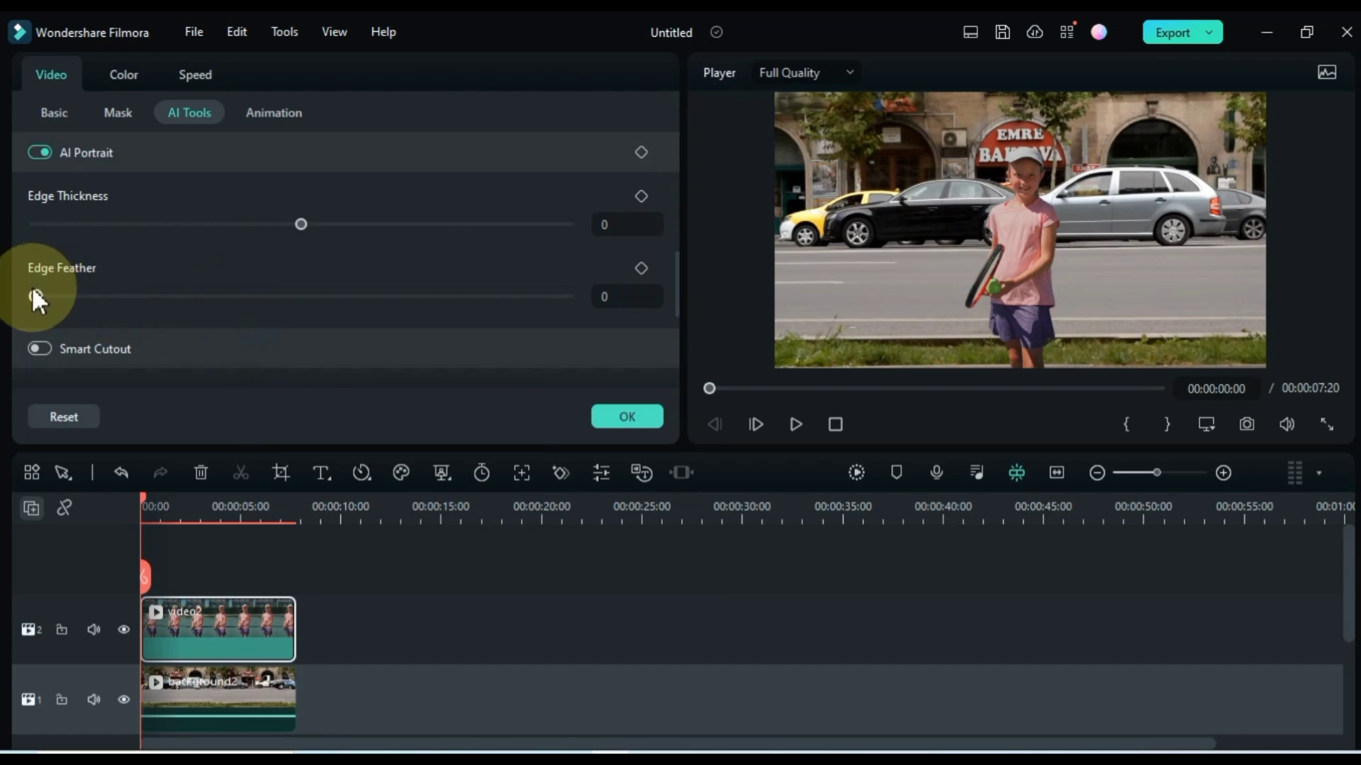
{"action": "left_click_drag", "start_coordinate": [35, 294], "coordinate": [259, 312]}
{"action": "mouse_move", "coordinate": [100, 329]}
{"action": "left_mouse_down"}
{"action": "mouse_move", "coordinate": [3, 337]}
{"action": "mouse_move", "coordinate": [90, 314]}
{"action": "left_mouse_up"}
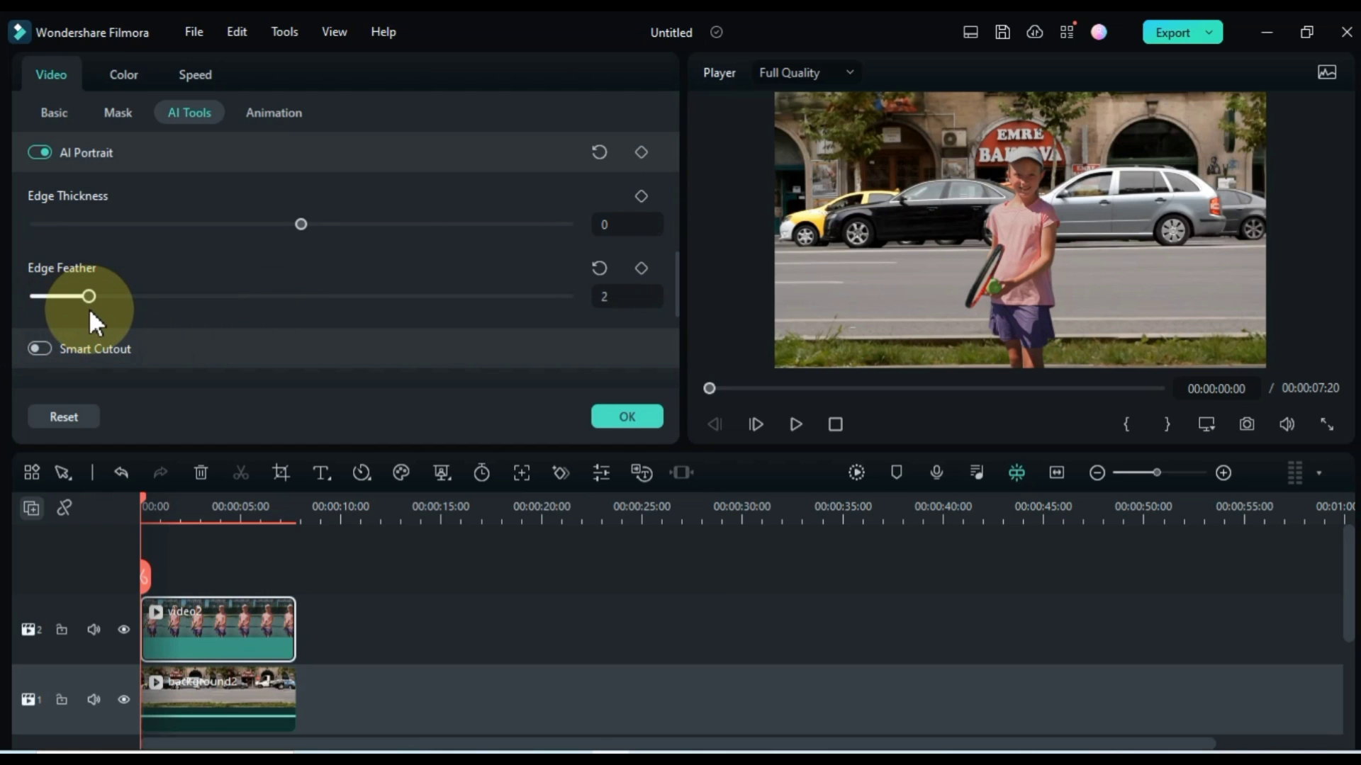
- Deselect video2 and play the composite of video2 over background2
{"action": "left_click", "coordinate": [194, 560]}
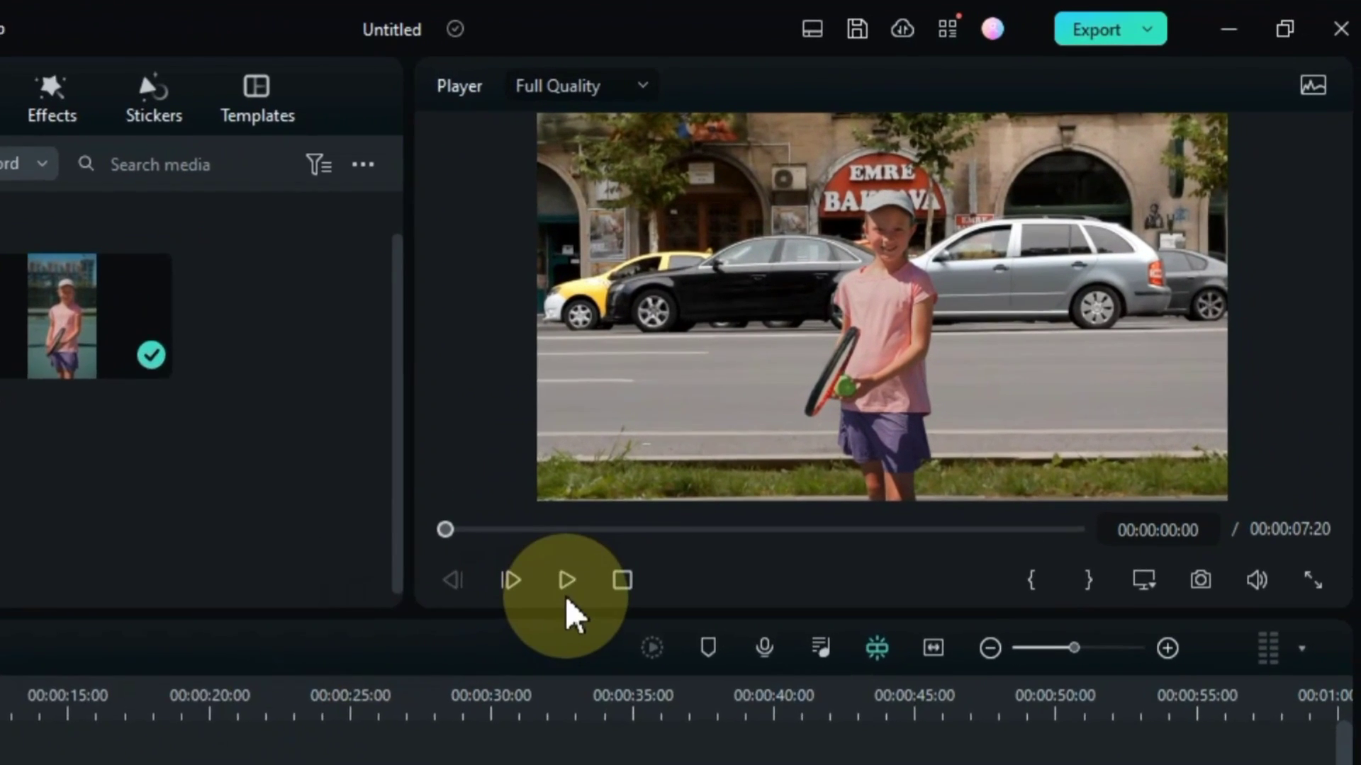
{"action": "left_click", "coordinate": [795, 424]}
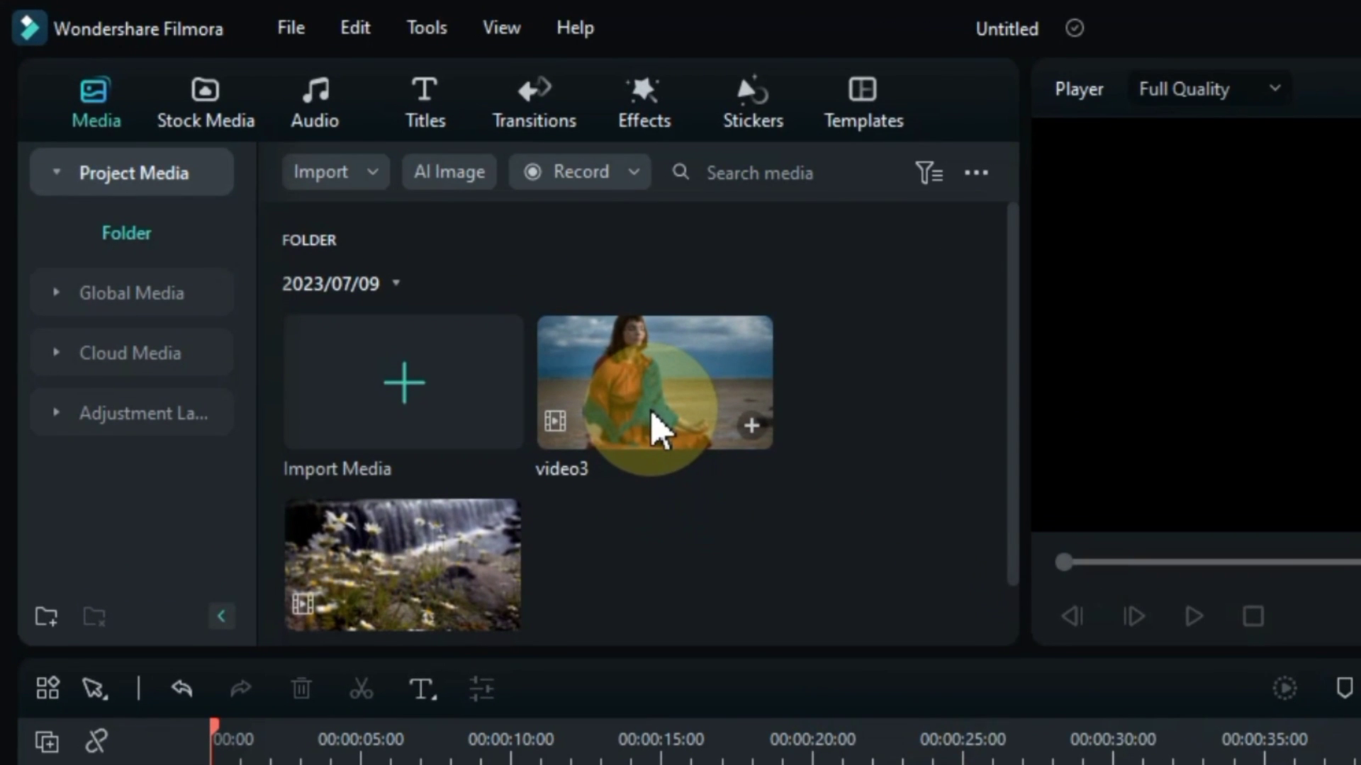
- Place video3 at the start of the first video track, play it through, and return the playhead to the start
{"action": "left_click_drag", "start_coordinate": [659, 425], "coordinate": [146, 712]}
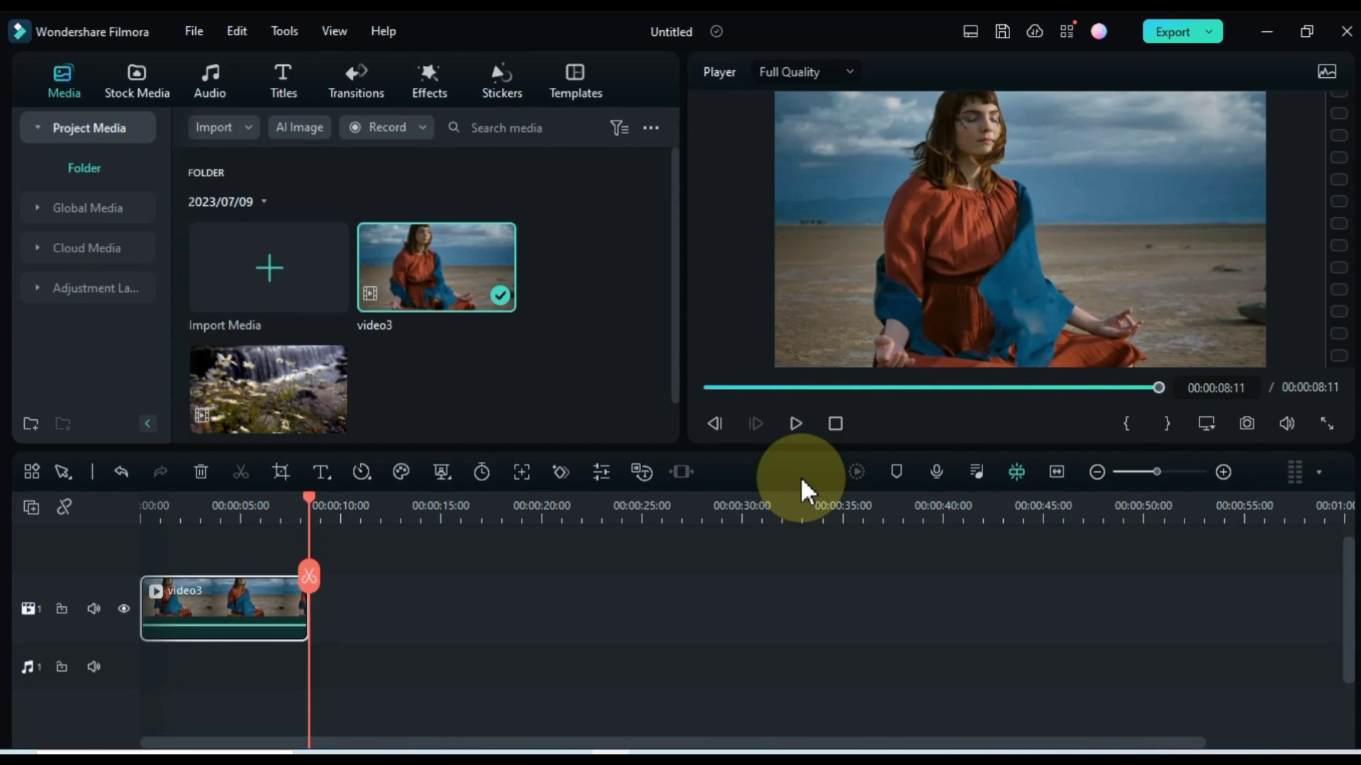
{"action": "left_click_drag", "start_coordinate": [312, 499], "coordinate": [106, 545]}
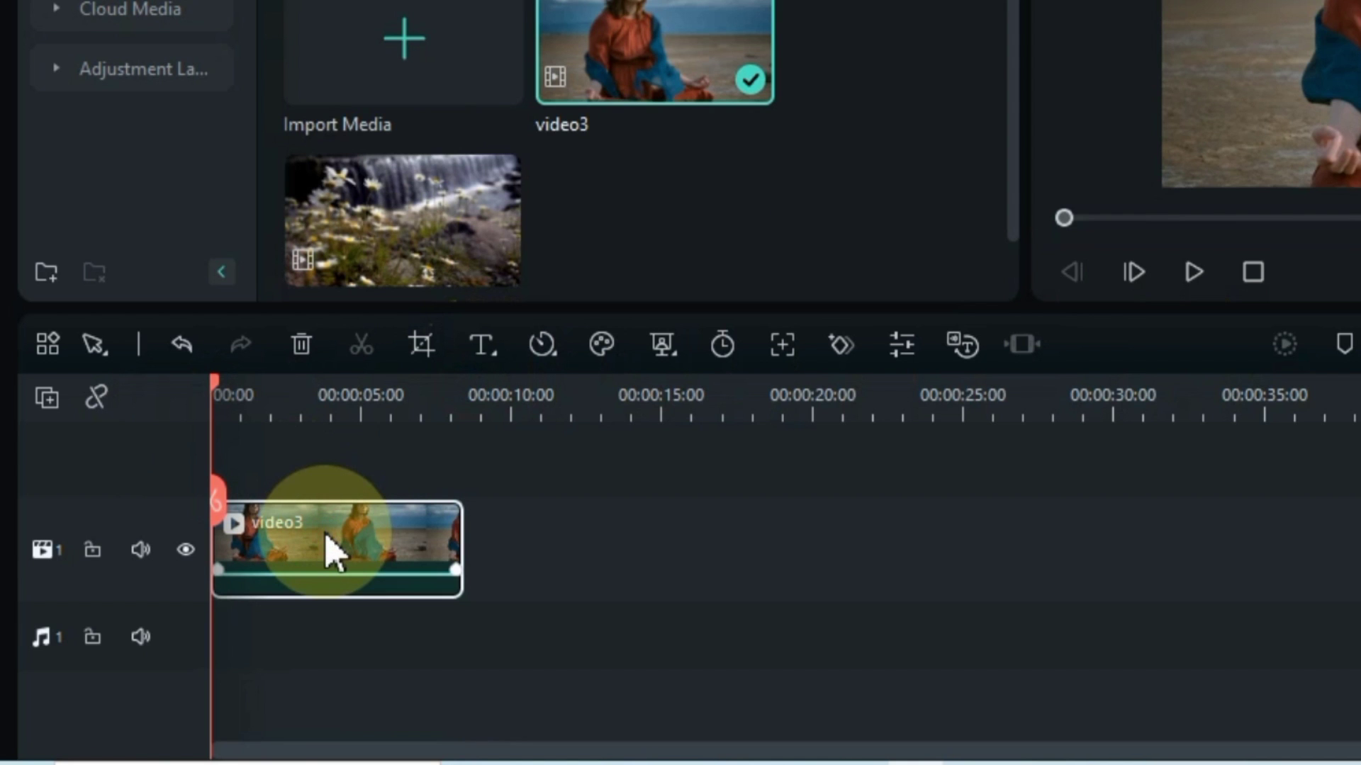
- Apply AI Portrait to video3 and choose the pen-drawn mask for the clip
{"action": "left_click", "coordinate": [661, 348]}
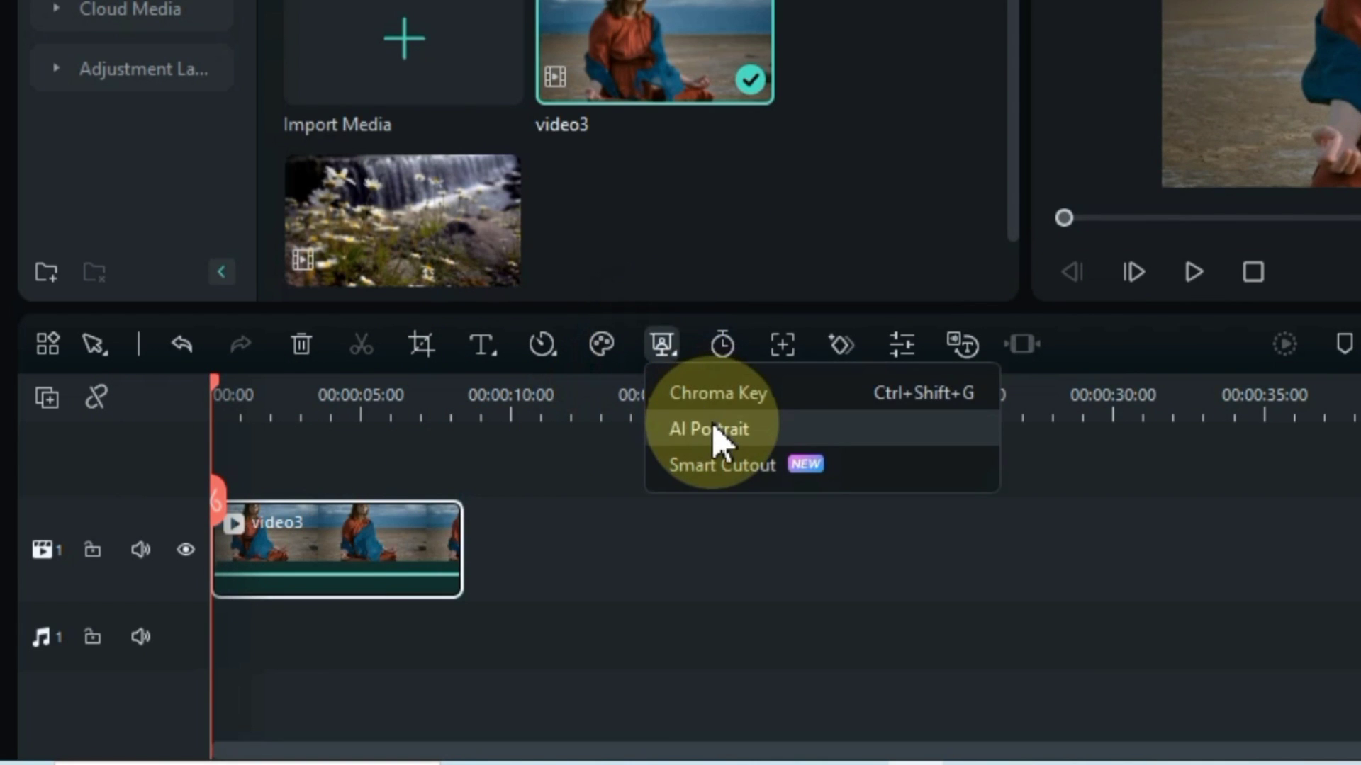
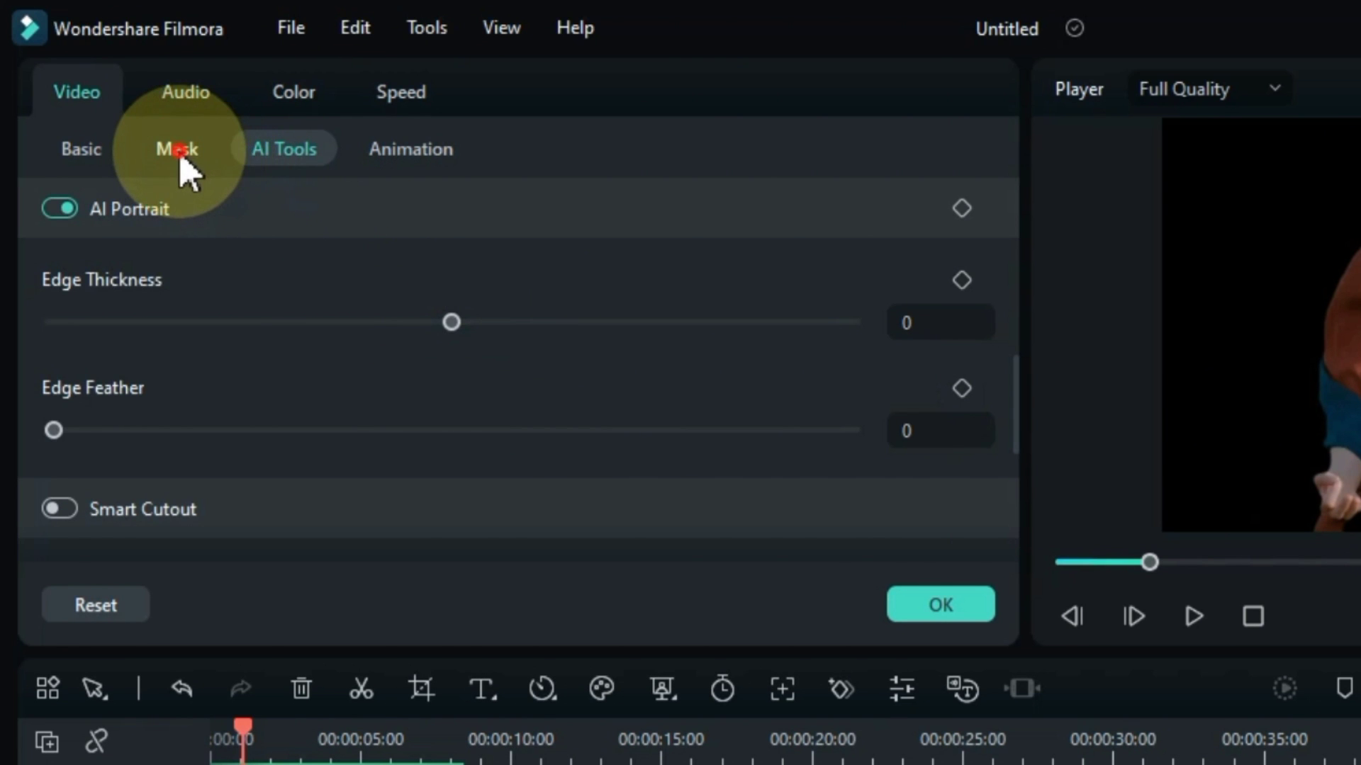
{"action": "left_click", "coordinate": [178, 150]}
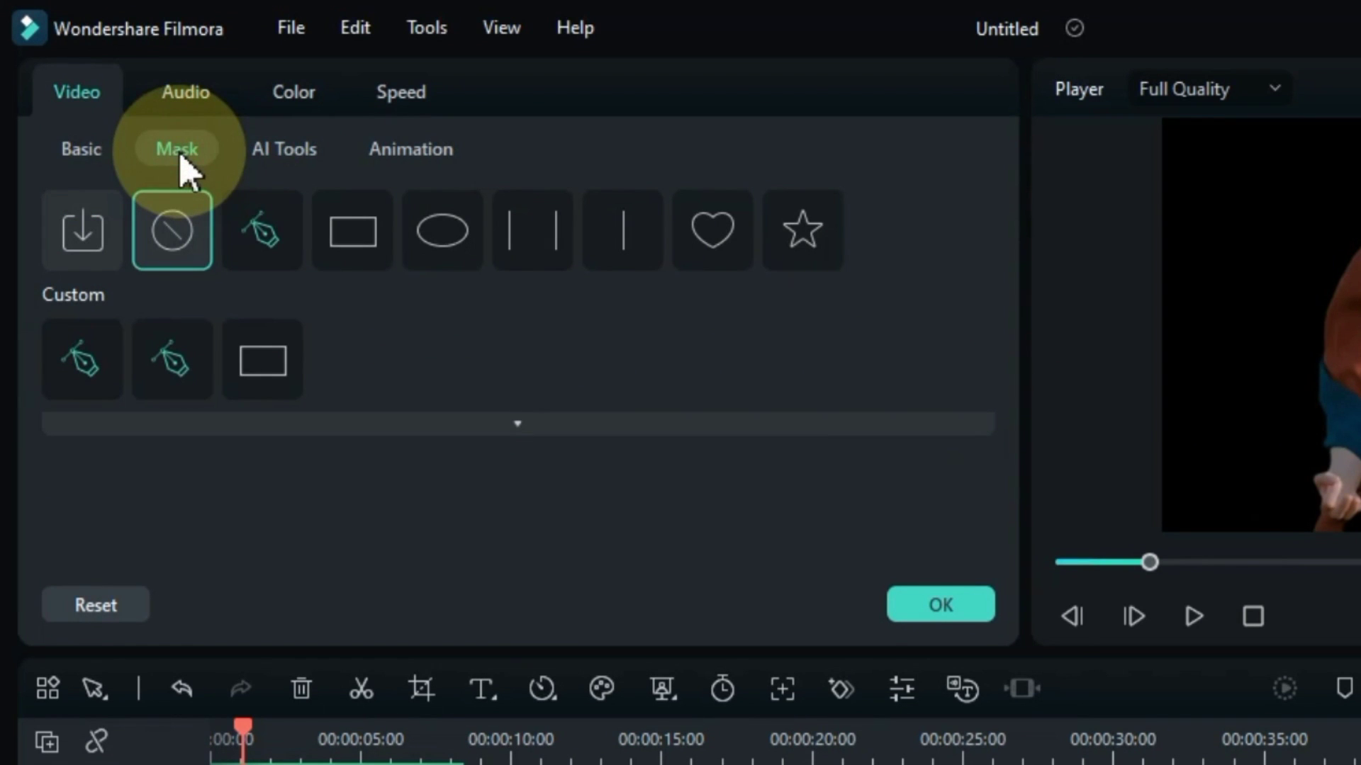
{"action": "left_click", "coordinate": [263, 234]}
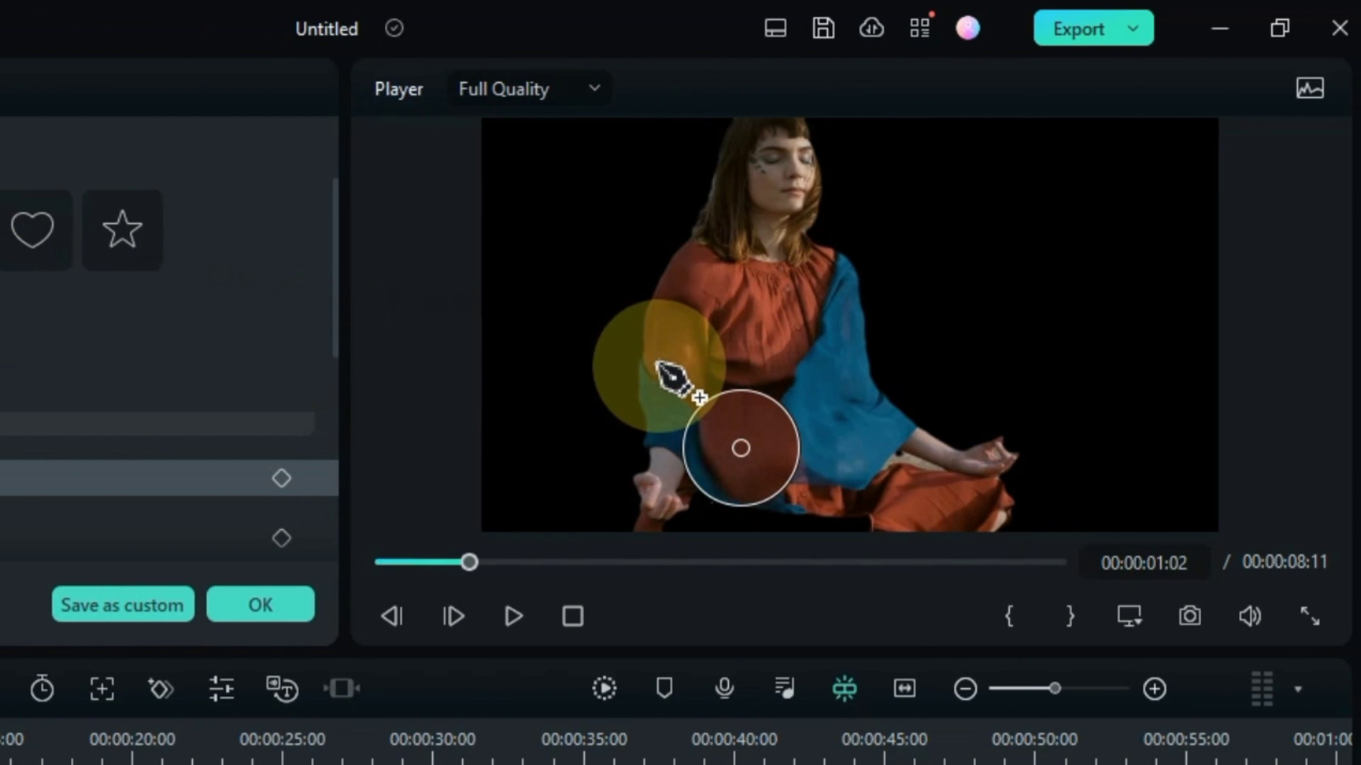
- Draw a closed mask around the woman's lower body, from her arm and hands down to the frame's bottom edge, and accept it
{"action": "left_click", "coordinate": [682, 331]}
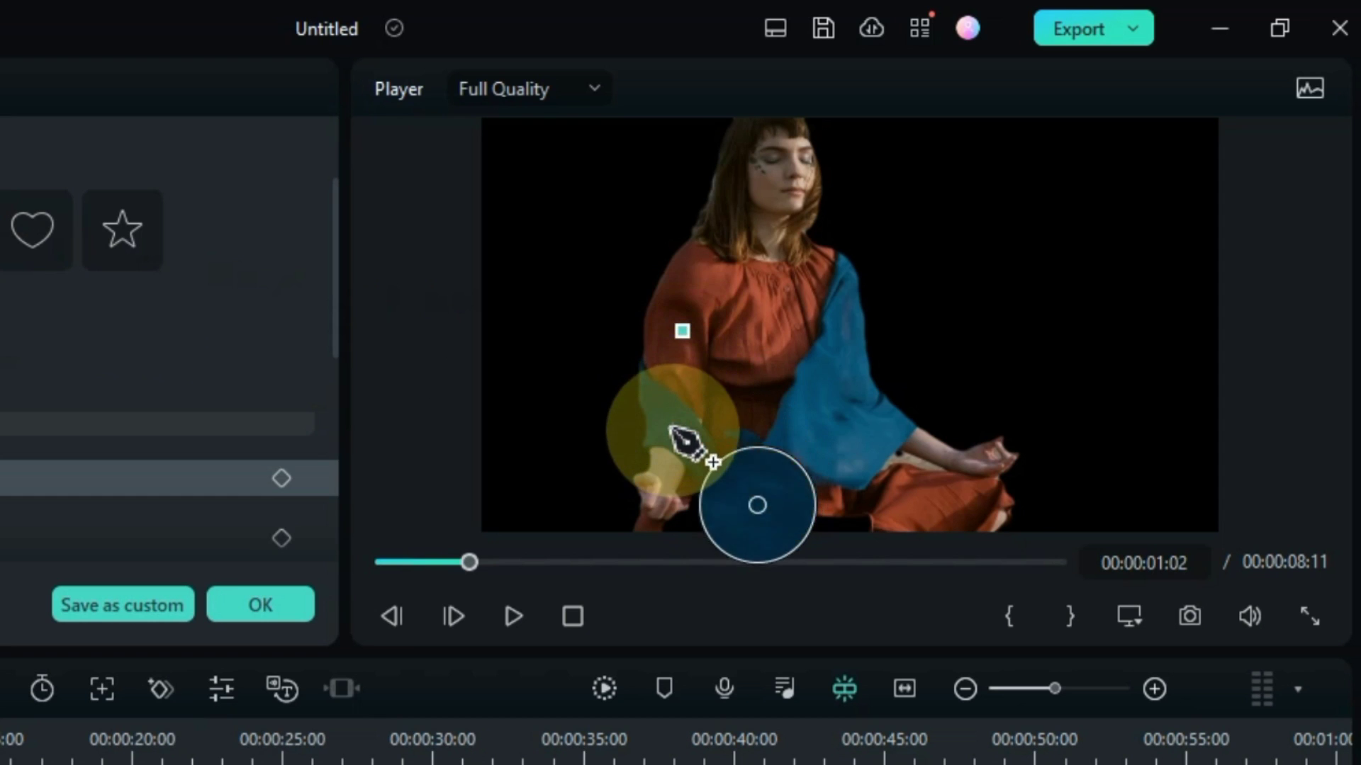
{"action": "left_click", "coordinate": [665, 463]}
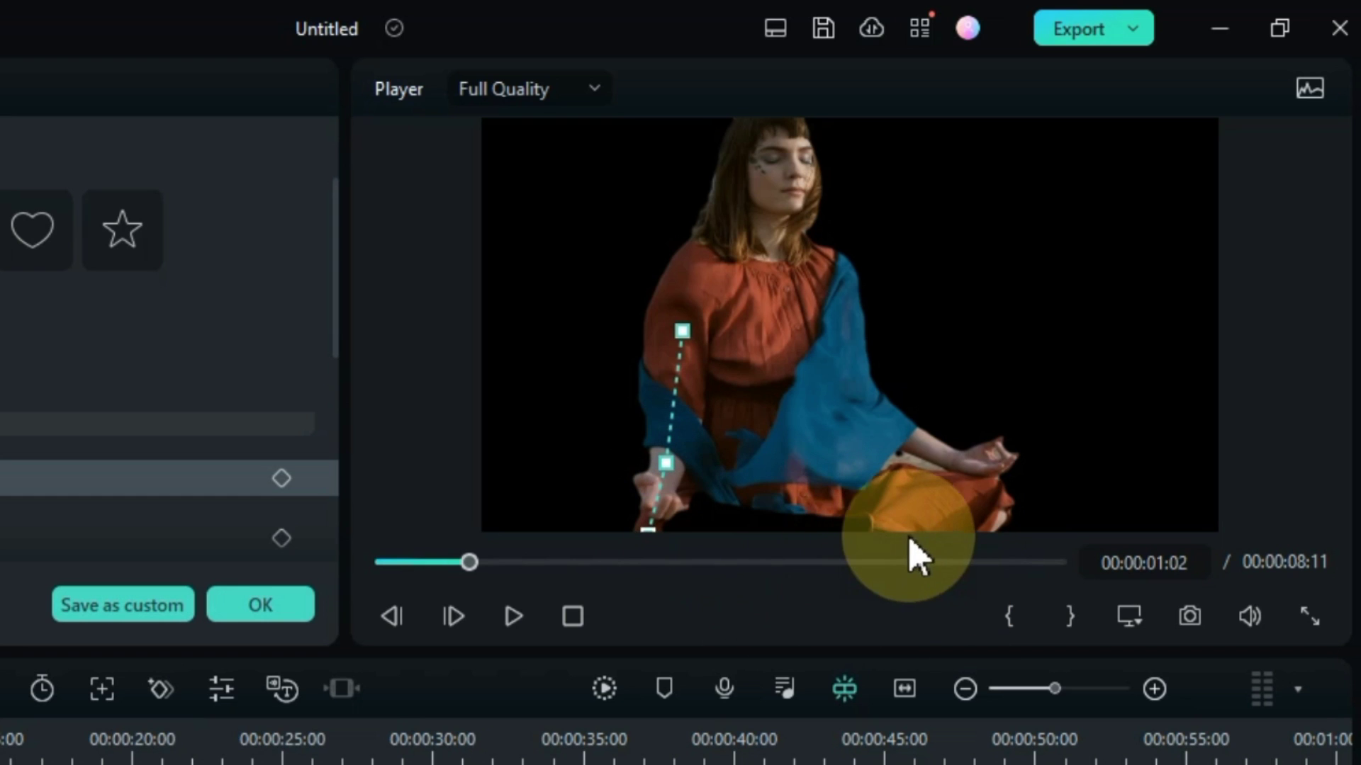
{"action": "left_click", "coordinate": [990, 528]}
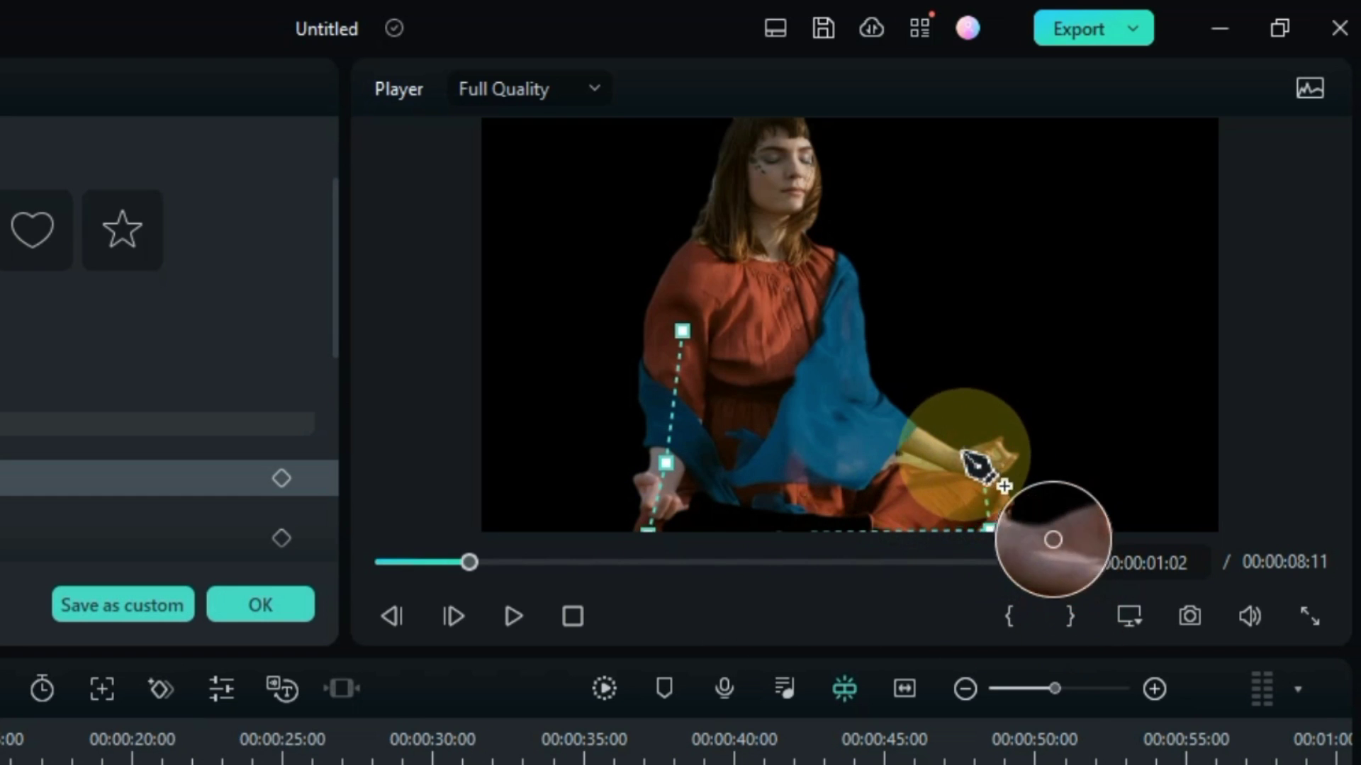
{"action": "left_click", "coordinate": [900, 426]}
{"action": "left_click", "coordinate": [733, 309]}
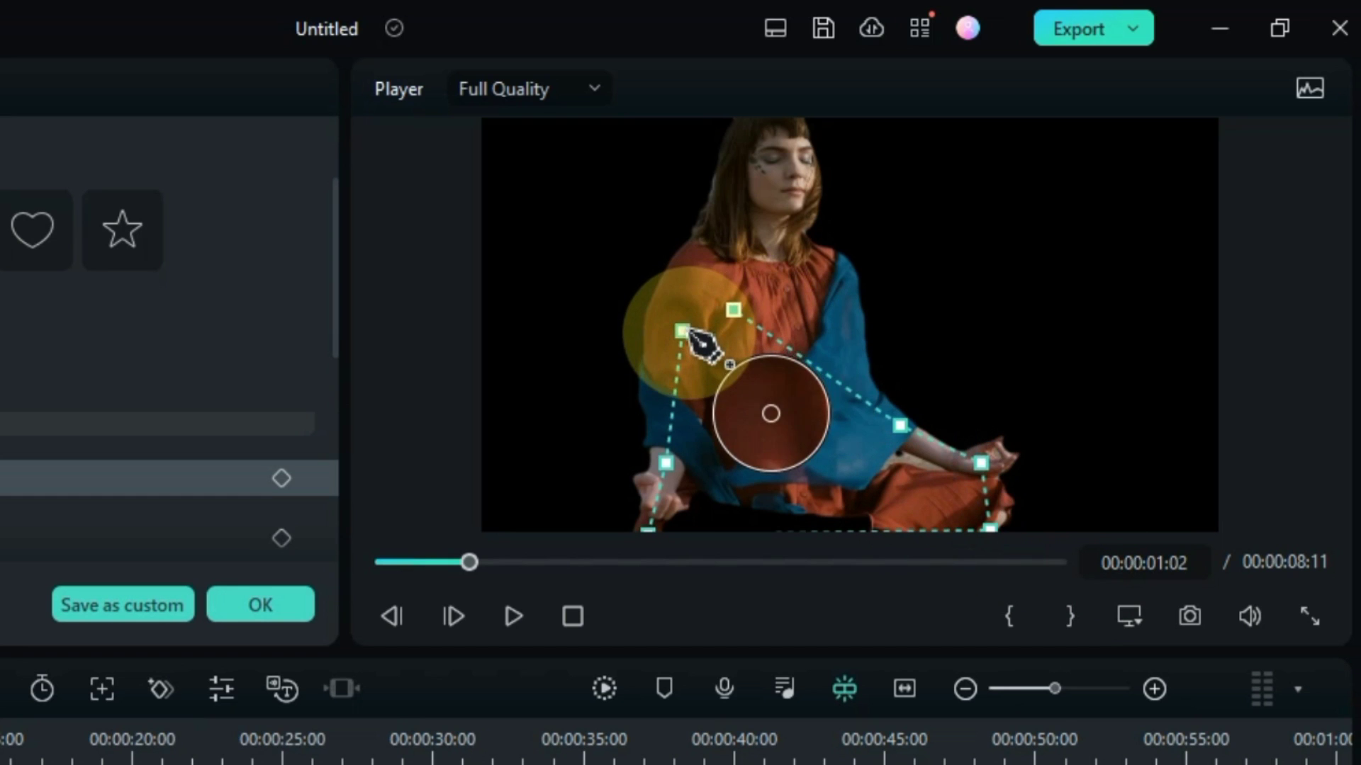
{"action": "left_click", "coordinate": [682, 331]}
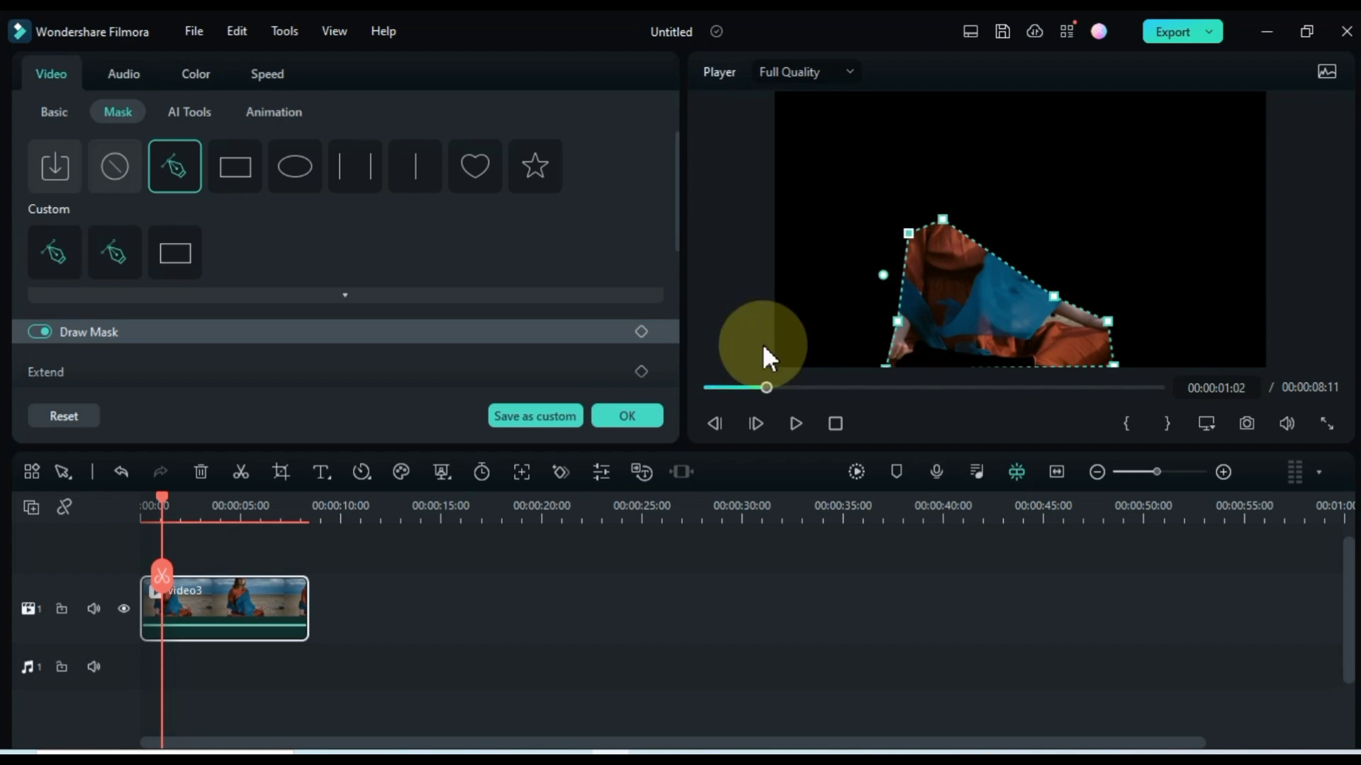
{"action": "left_click", "coordinate": [626, 416]}
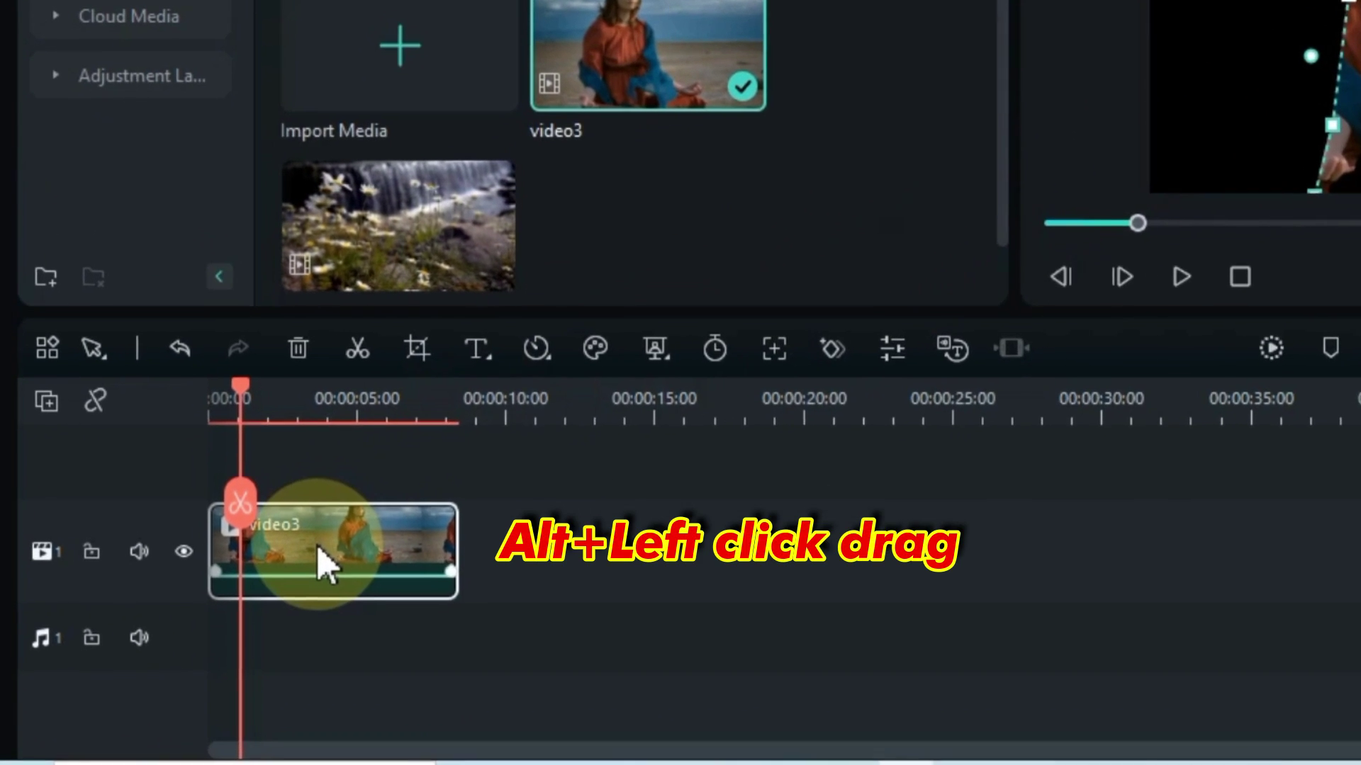
- Duplicate the masked video3 clip onto track 2 directly above the original, and remove the draw mask from the track 1 clip
{"action": "mouse_move", "coordinate": [320, 523]}
{"action": "left_mouse_down"}
{"action": "mouse_move", "coordinate": [316, 486]}
{"action": "mouse_move", "coordinate": [316, 498]}
{"action": "left_mouse_up"}
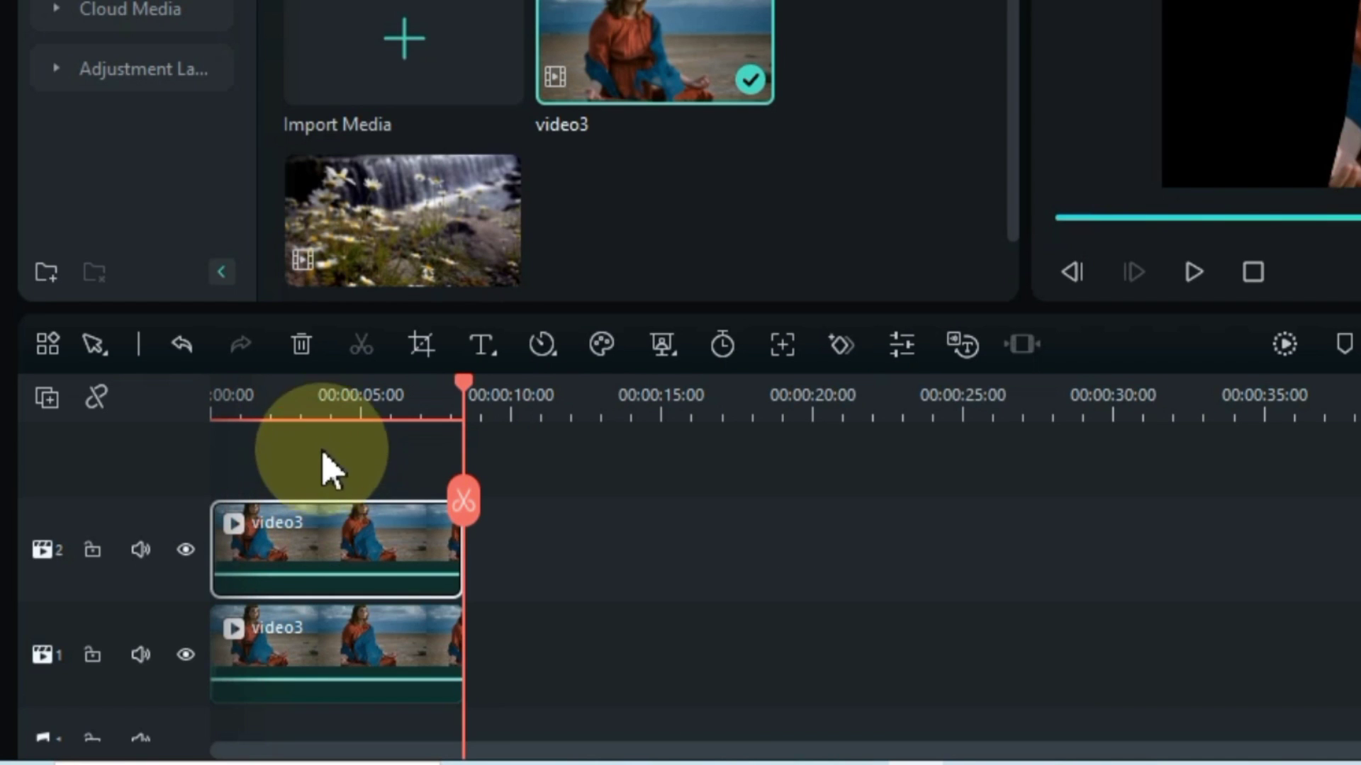
{"action": "left_click", "coordinate": [307, 395]}
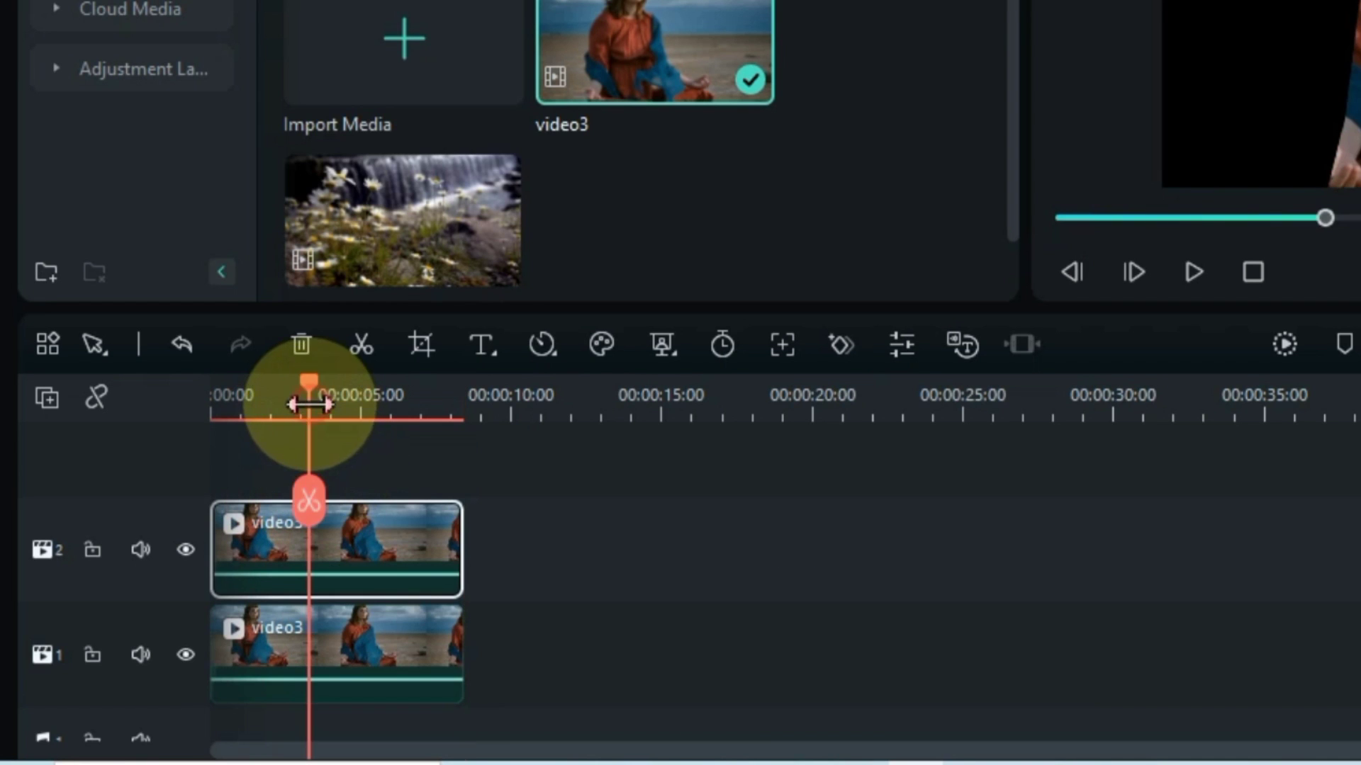
{"action": "double_click", "coordinate": [347, 647]}
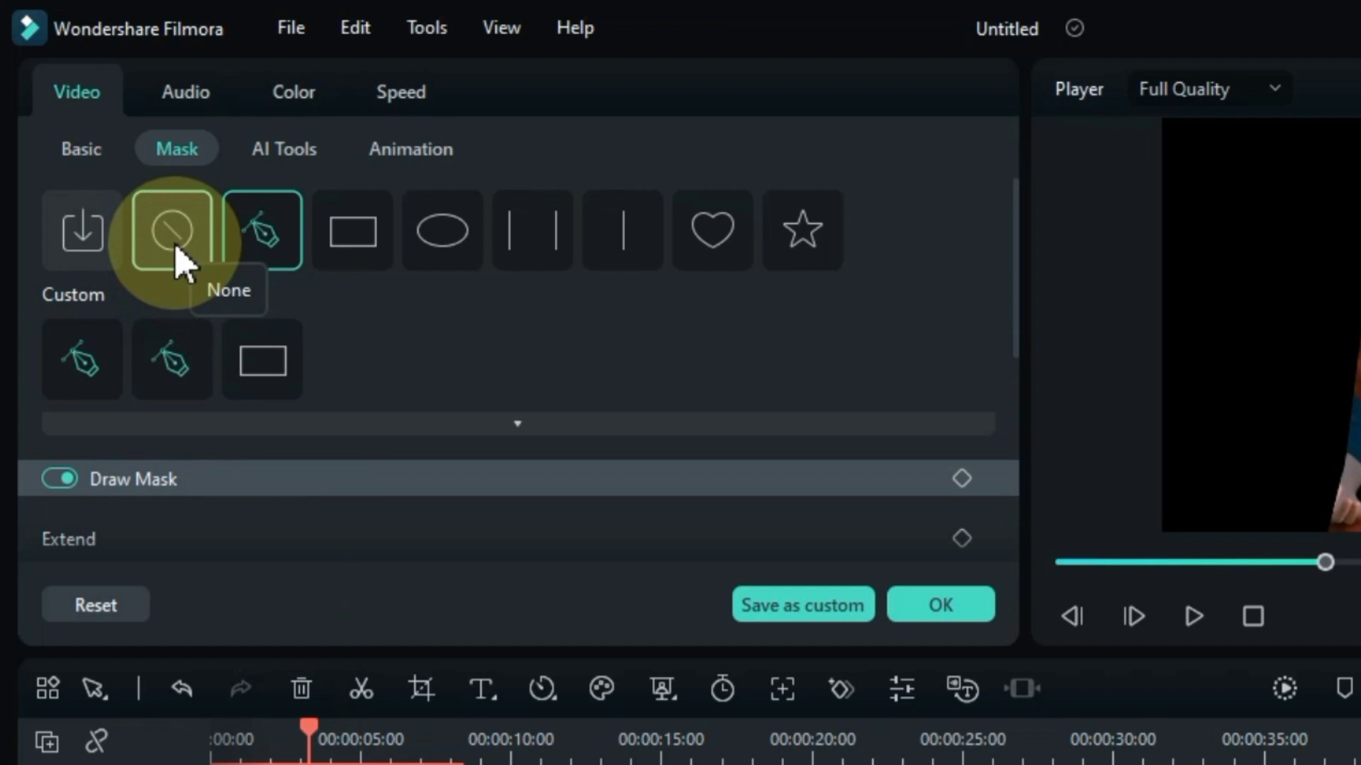
{"action": "left_click", "coordinate": [174, 234]}
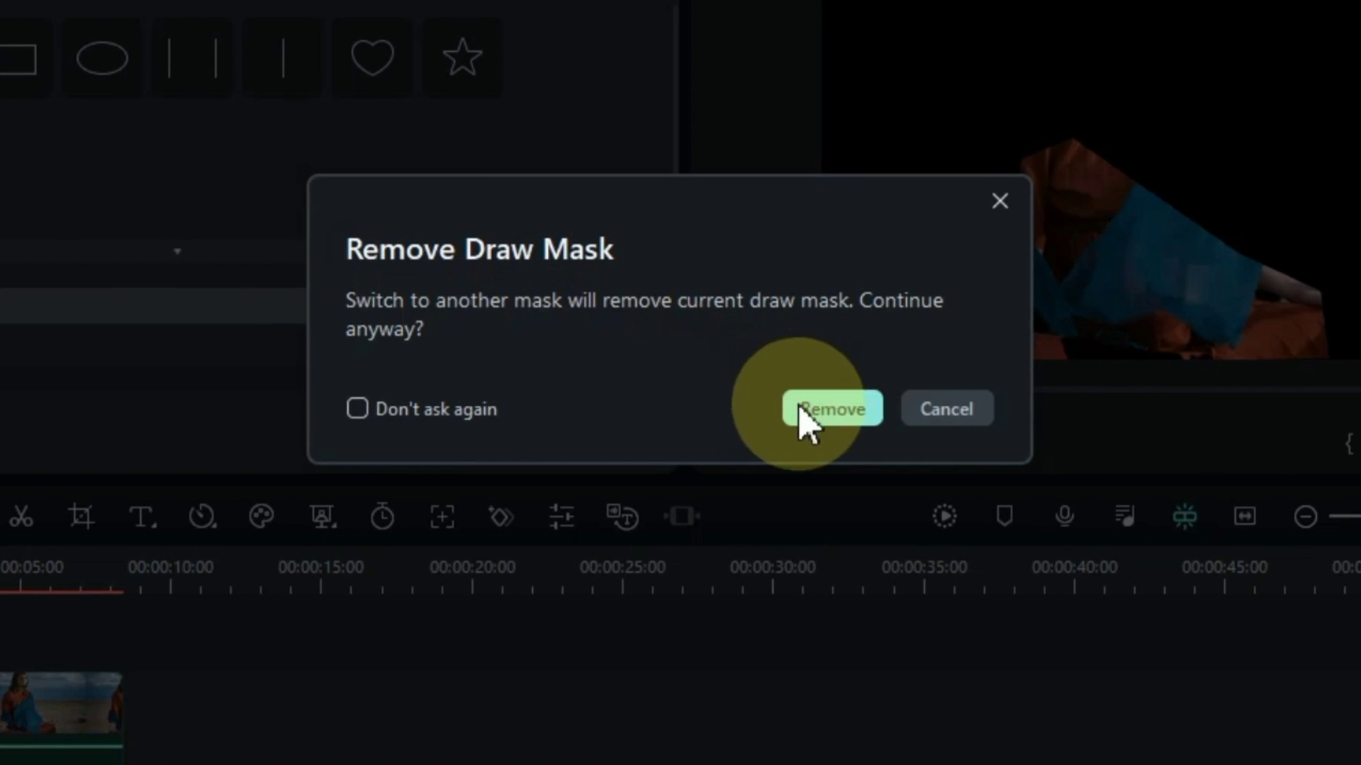
{"action": "left_click", "coordinate": [1162, 579]}
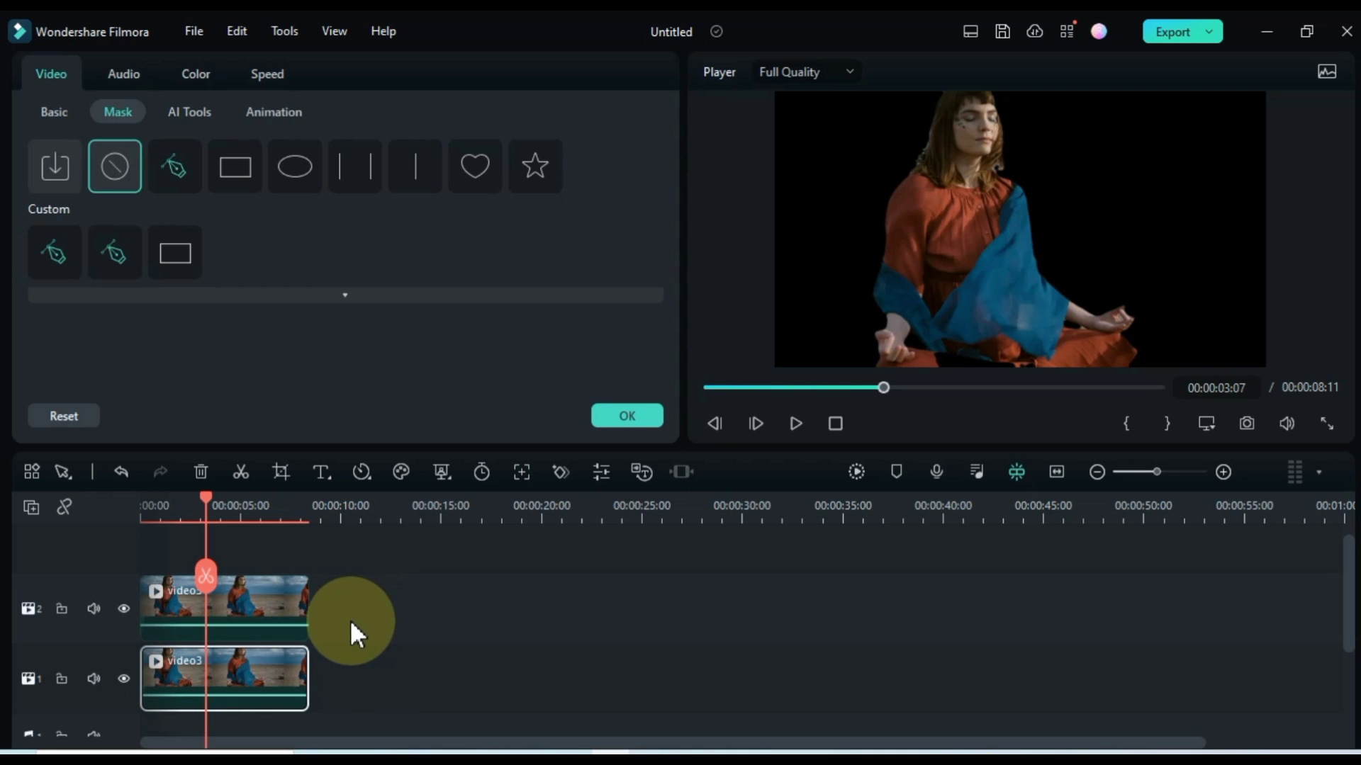
- Turn off AI Portrait on the track 2 video3 clip, hiding track 1 during the change and showing it again
{"action": "left_click_drag", "start_coordinate": [206, 497], "coordinate": [157, 504]}
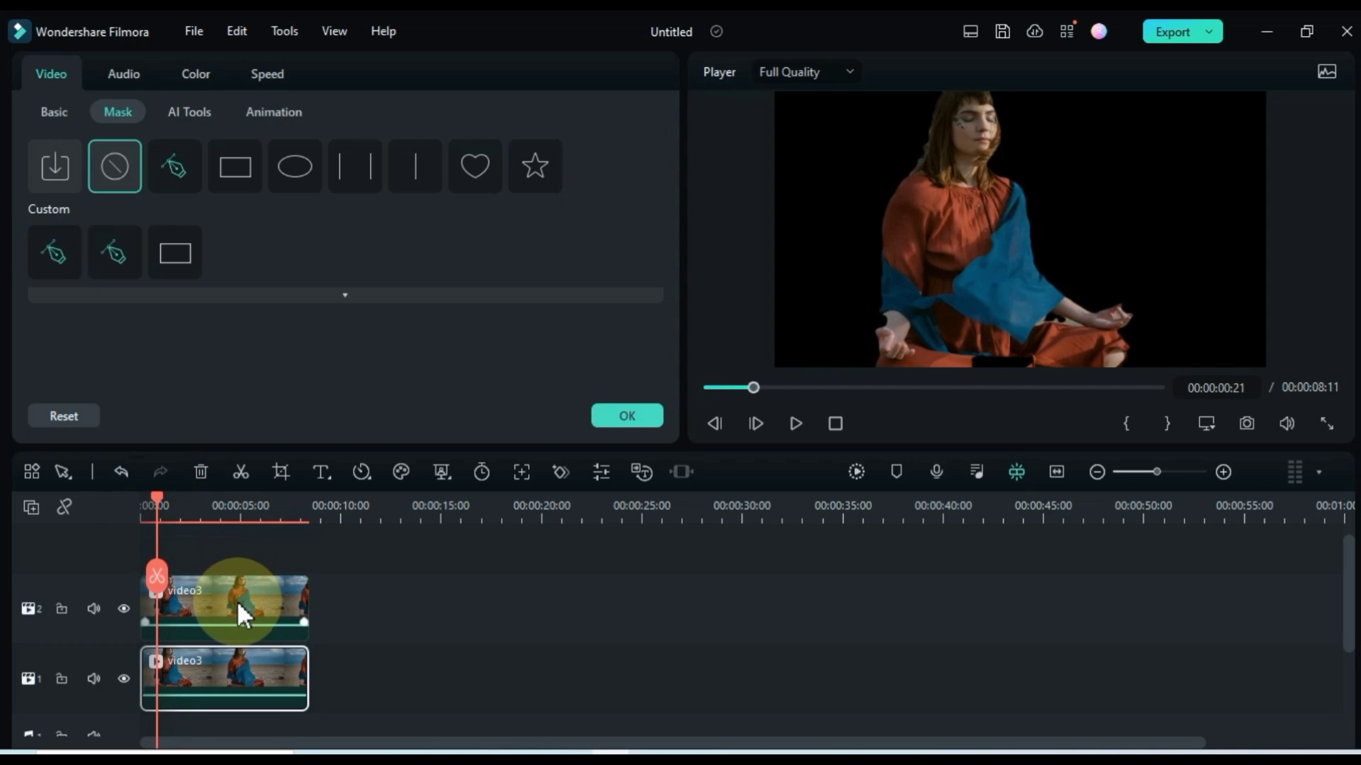
{"action": "left_click", "coordinate": [239, 604]}
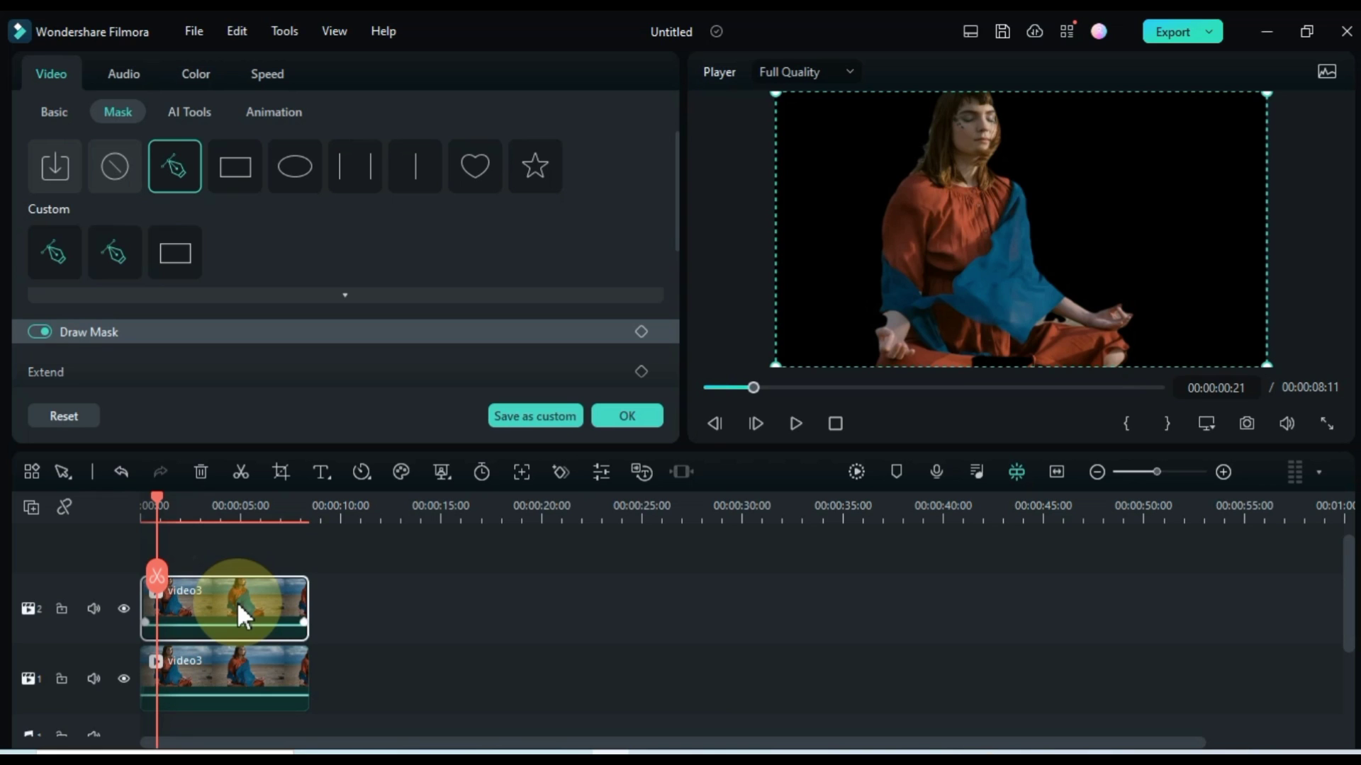
{"action": "left_click", "coordinate": [125, 680]}
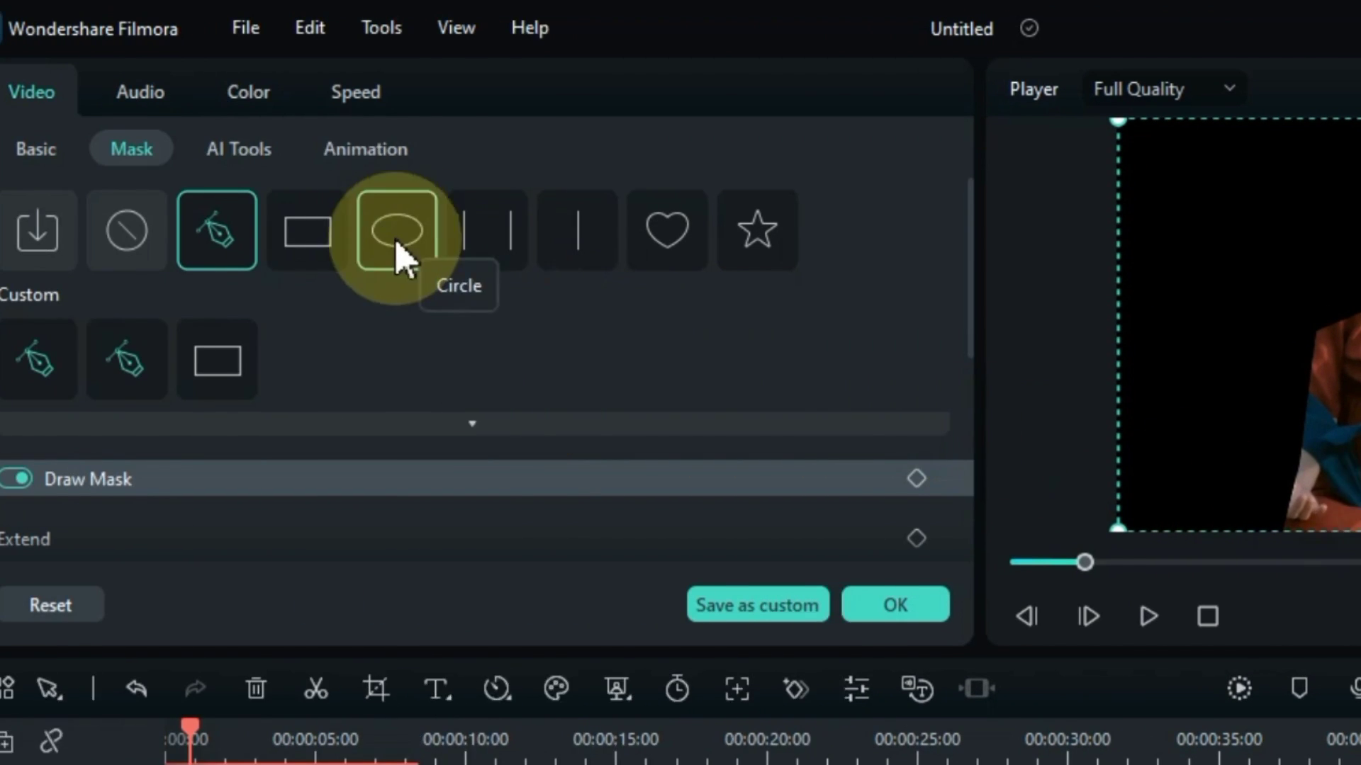
{"action": "left_click", "coordinate": [306, 142]}
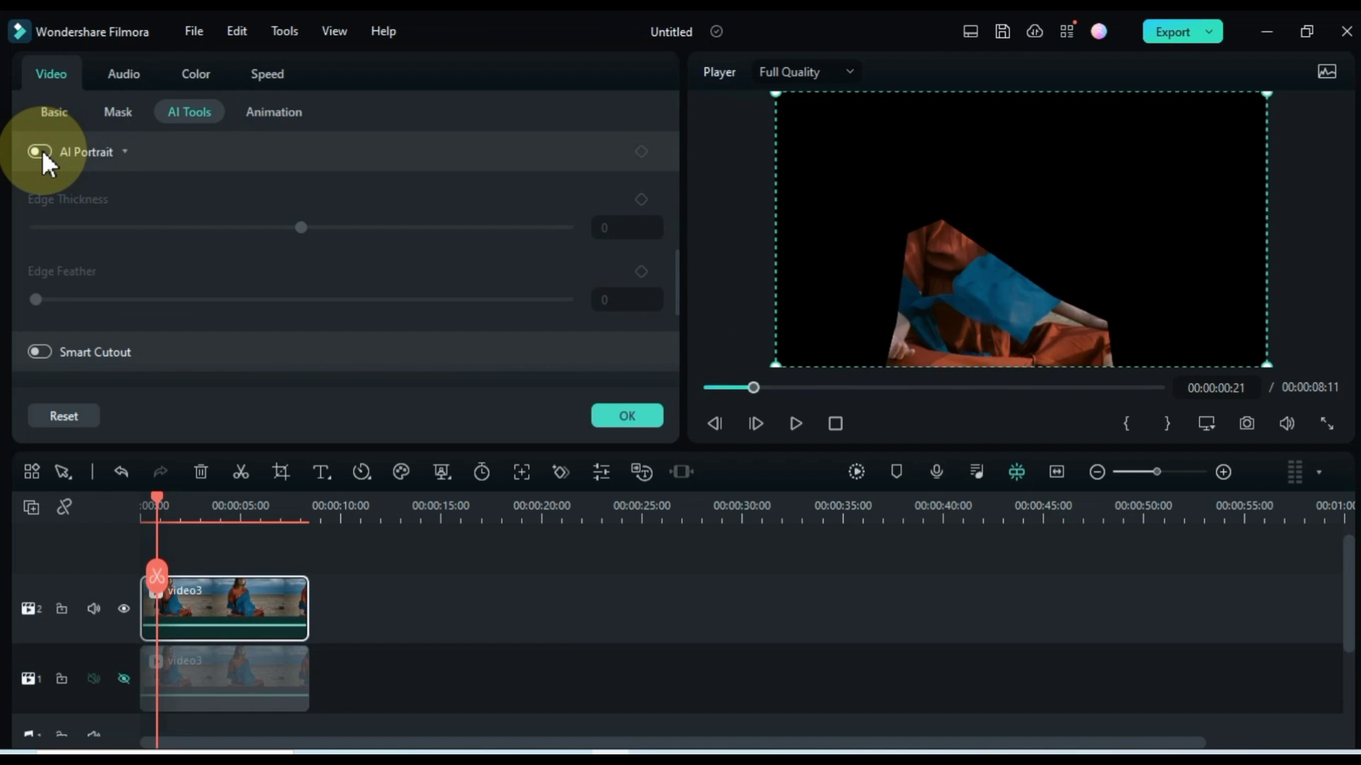
{"action": "left_click", "coordinate": [625, 415]}
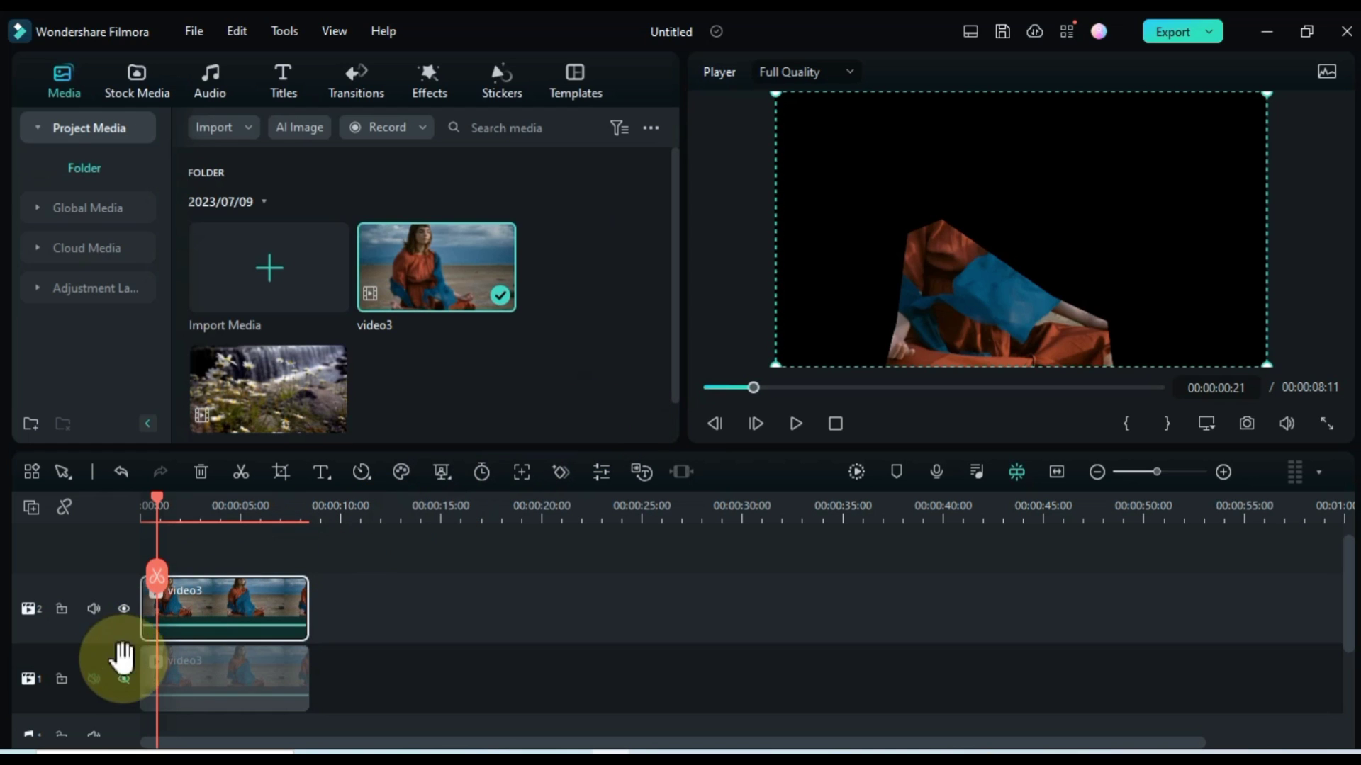
{"action": "left_click", "coordinate": [124, 678]}
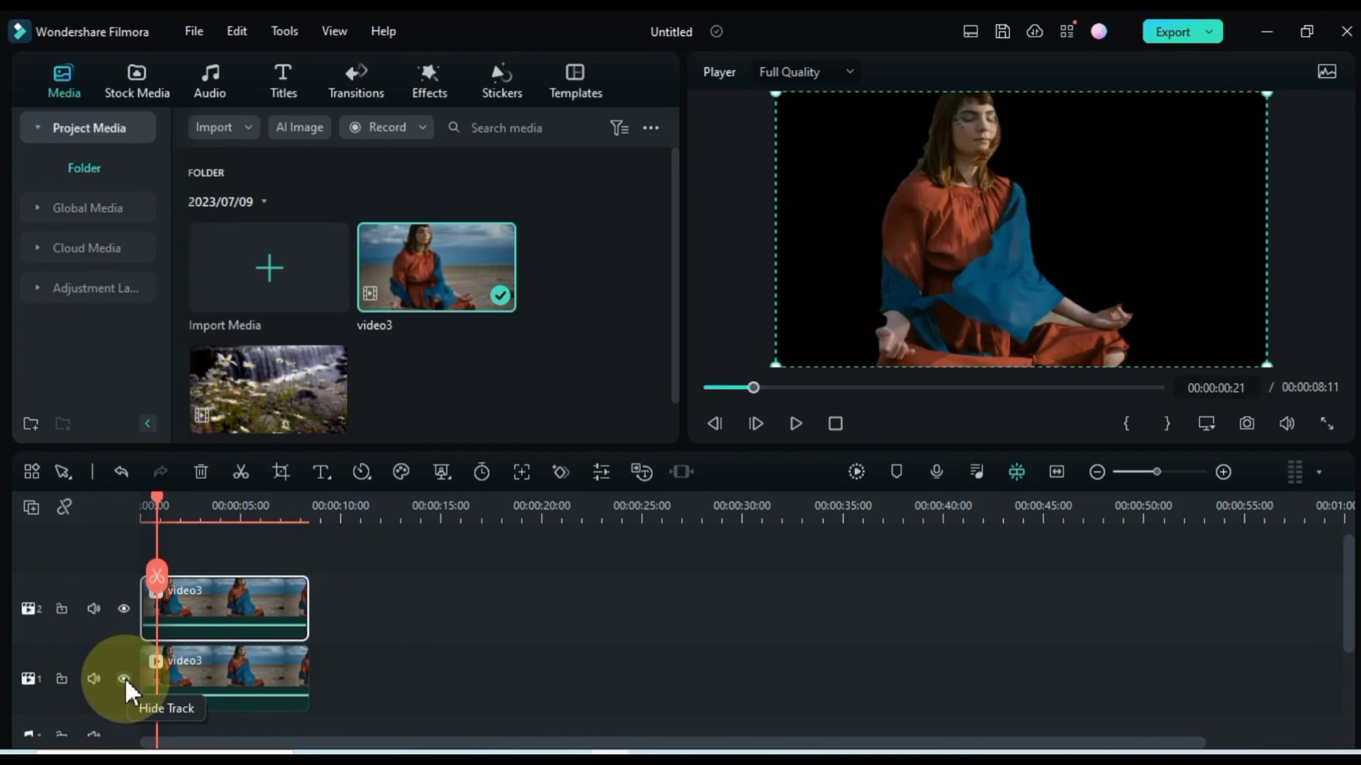
- Deselect the clips, play the layered video3 composite from the start, and return the playhead to the beginning
{"action": "left_click", "coordinate": [369, 632]}
{"action": "left_click_drag", "start_coordinate": [154, 501], "coordinate": [95, 559]}
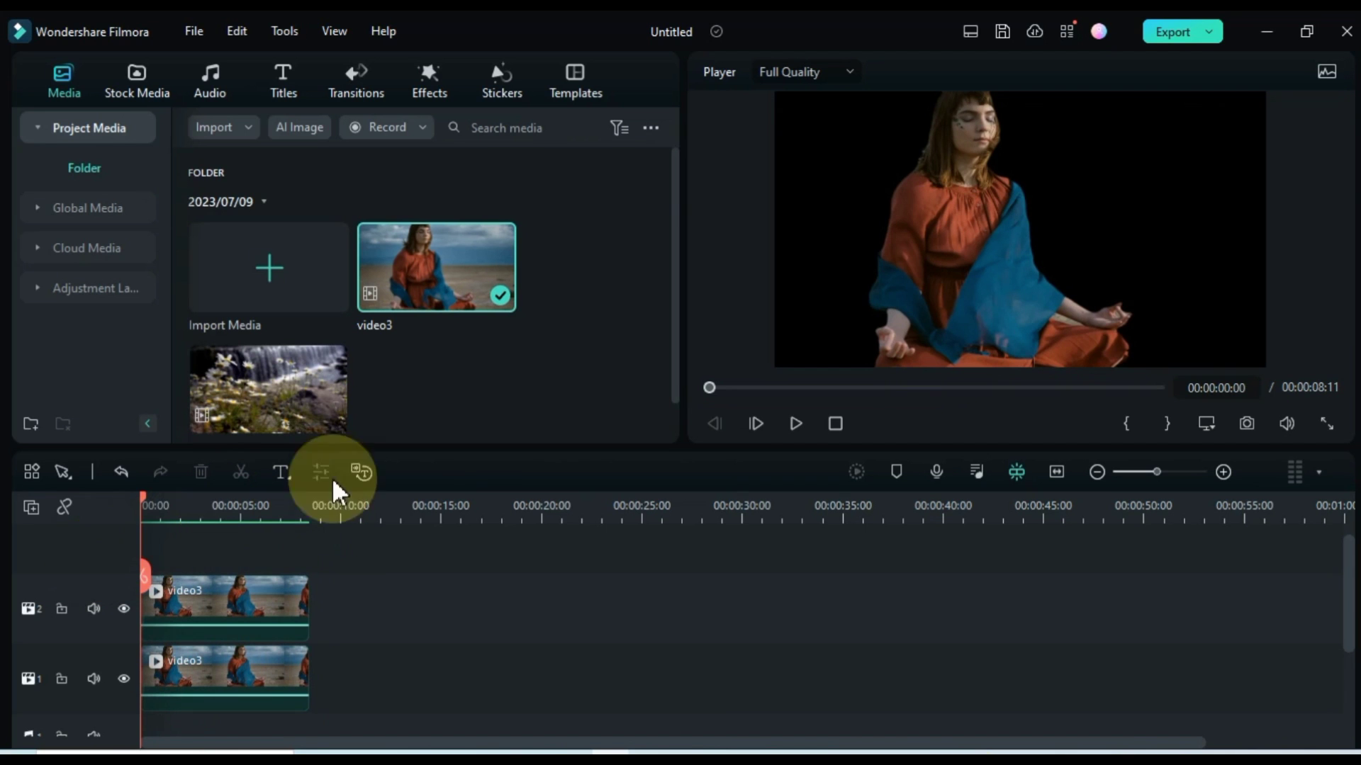
{"action": "left_click", "coordinate": [792, 425]}
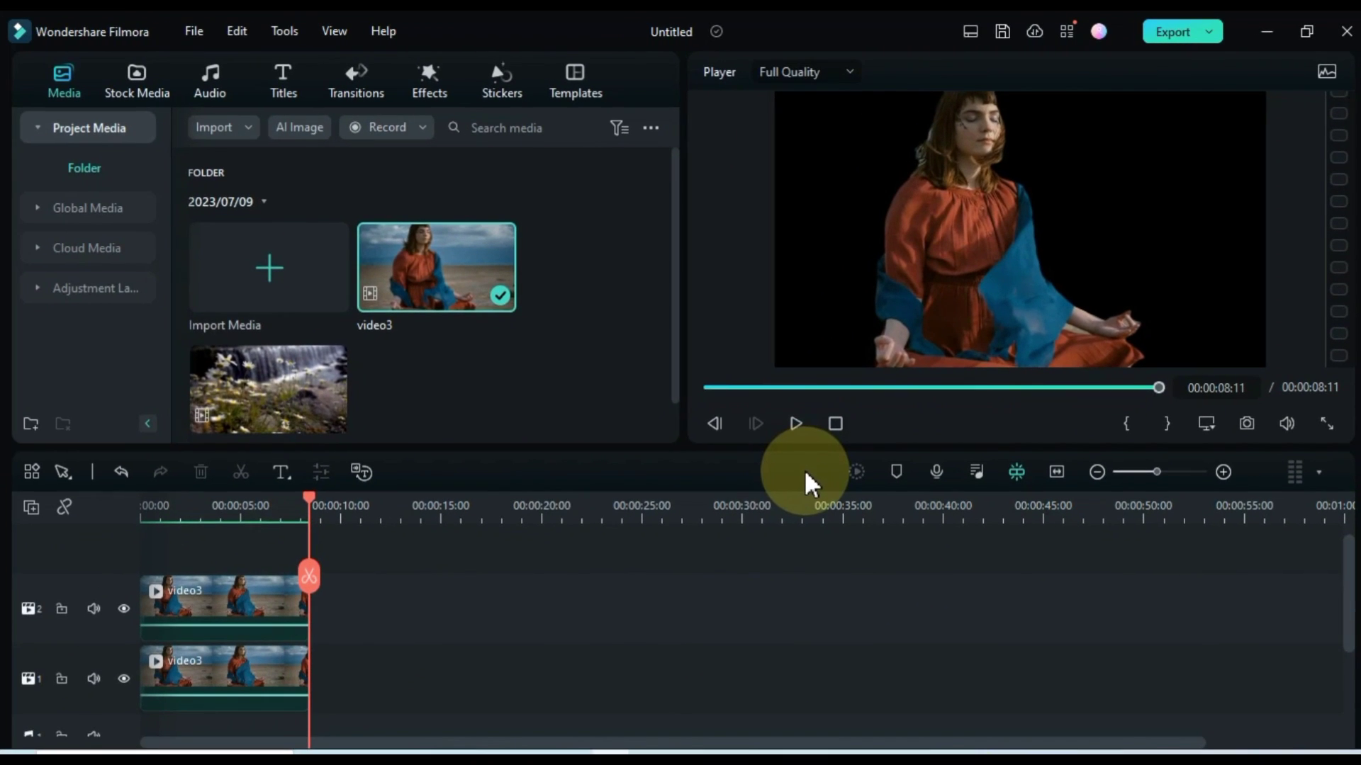
{"action": "left_click_drag", "start_coordinate": [314, 511], "coordinate": [134, 541]}
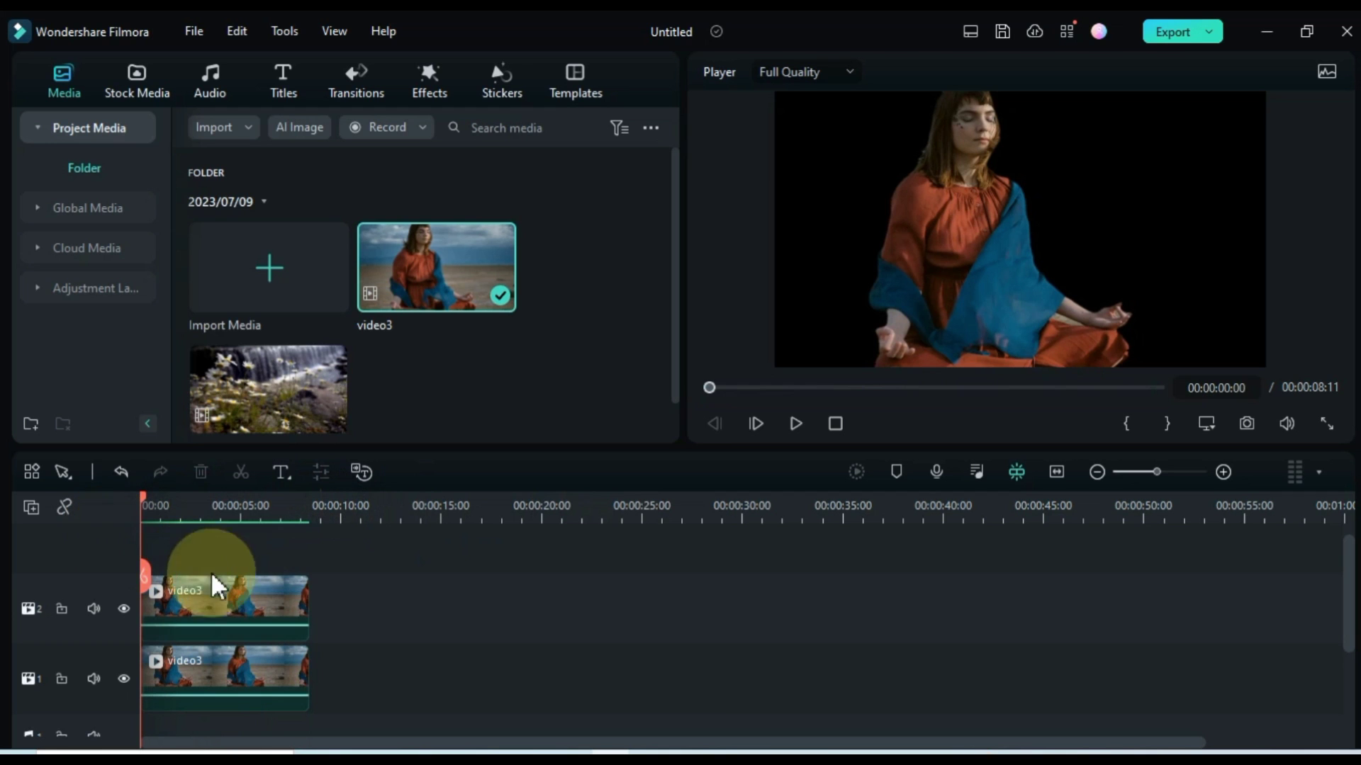
- Shift both video3 clips up to tracks 2 and 3, and place the daisy waterfall clip at the start of track 1
{"action": "mouse_move", "coordinate": [365, 604]}
{"action": "left_mouse_down"}
{"action": "mouse_move", "coordinate": [195, 696]}
{"action": "mouse_move", "coordinate": [173, 643]}
{"action": "left_mouse_up"}
{"action": "left_click", "coordinate": [362, 661]}
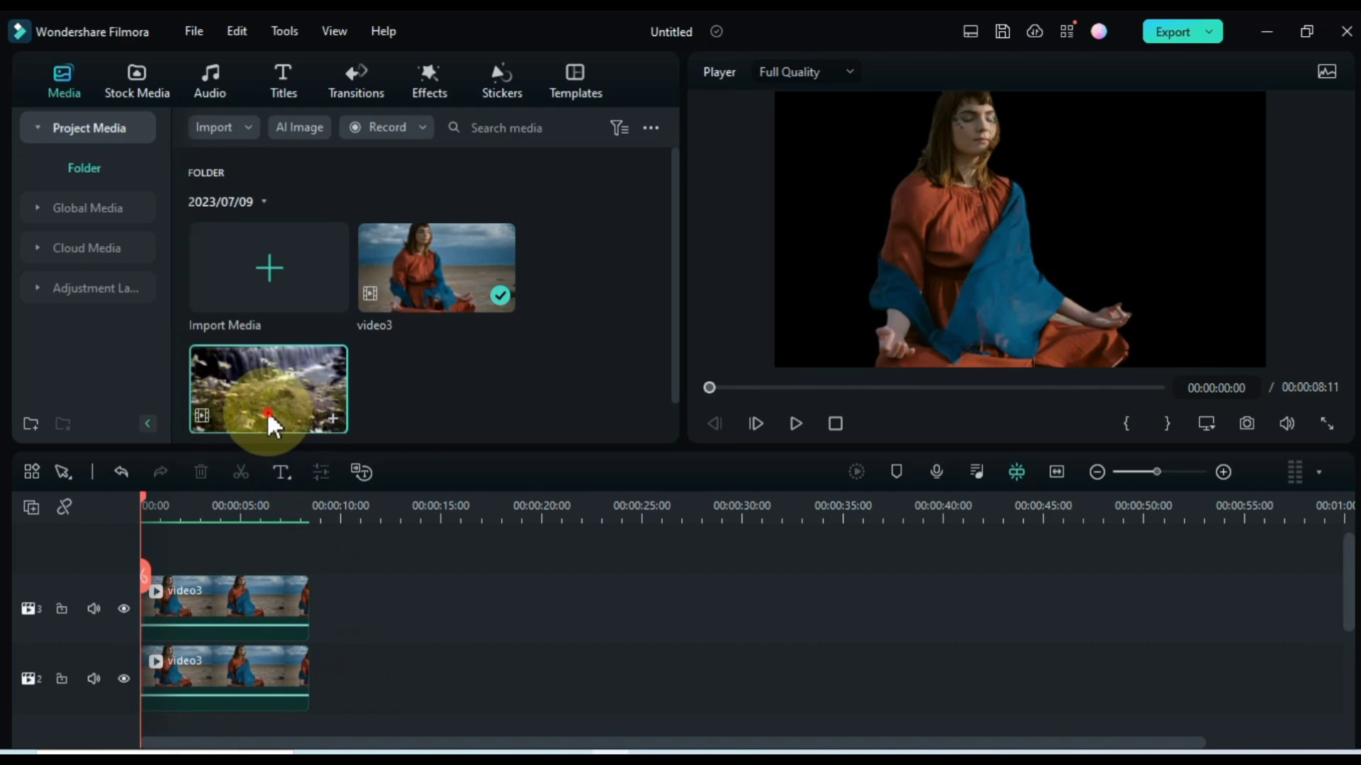
{"action": "left_click_drag", "start_coordinate": [267, 419], "coordinate": [137, 677]}
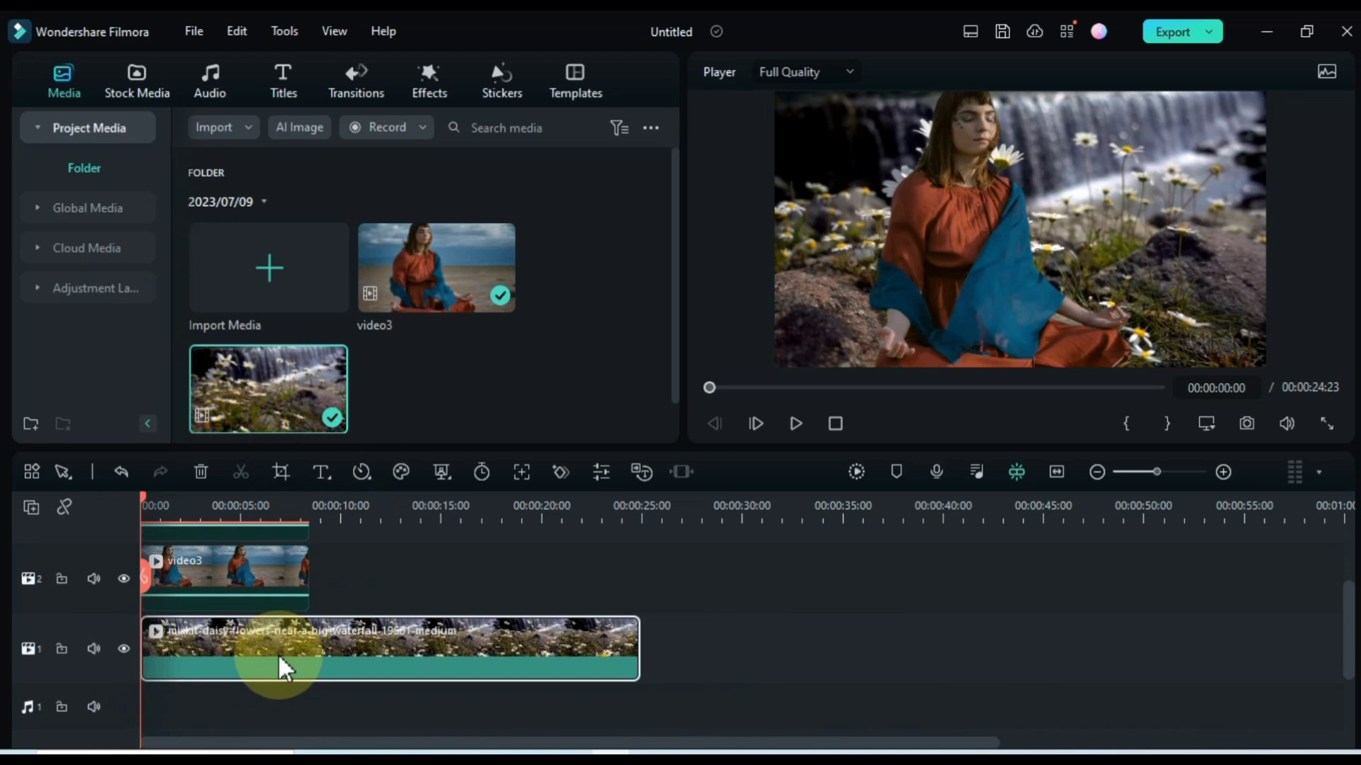
- Trim the end of the daisy waterfall clip to match the video3 clips, and deselect it
{"action": "left_click_drag", "start_coordinate": [640, 645], "coordinate": [312, 649]}
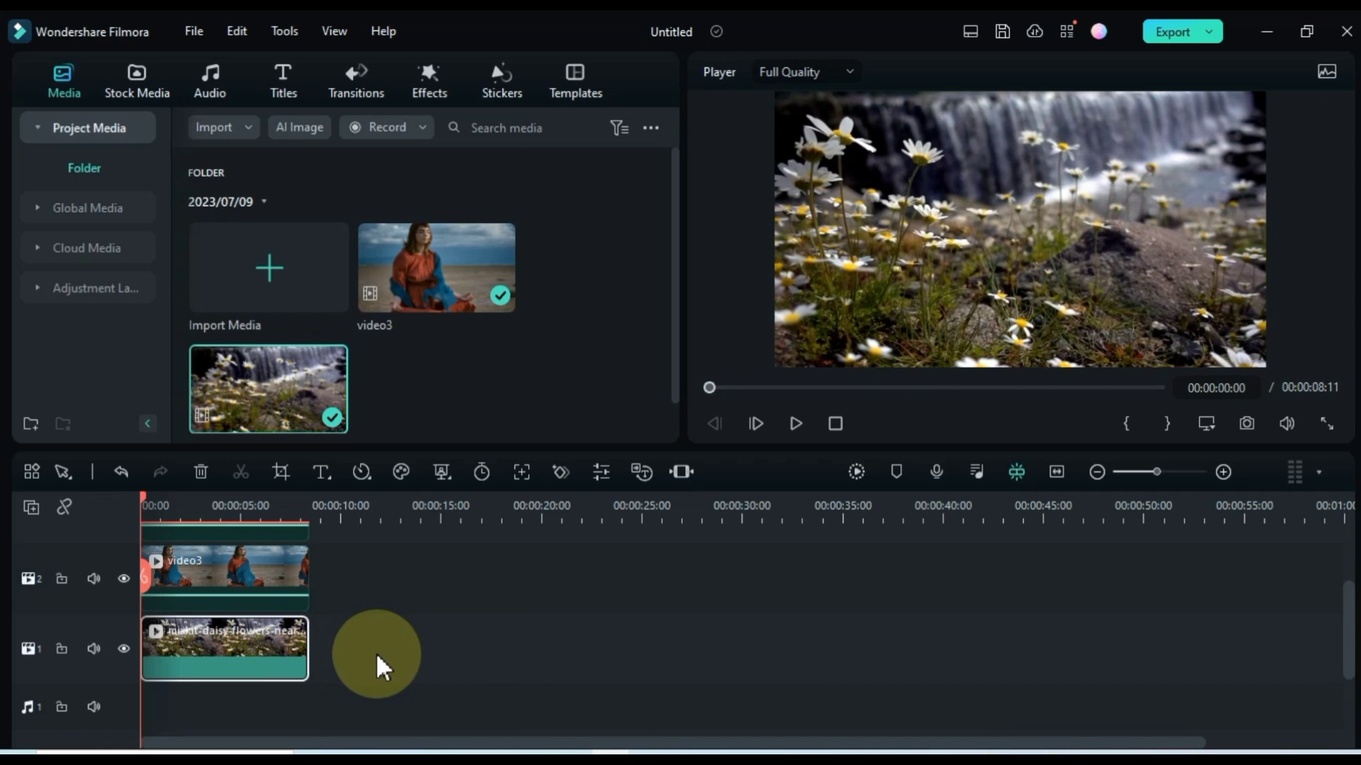
{"action": "left_click", "coordinate": [377, 661]}
{"action": "scroll", "coordinate": [377, 666], "scroll_direction": "up", "scroll_amount": 2}
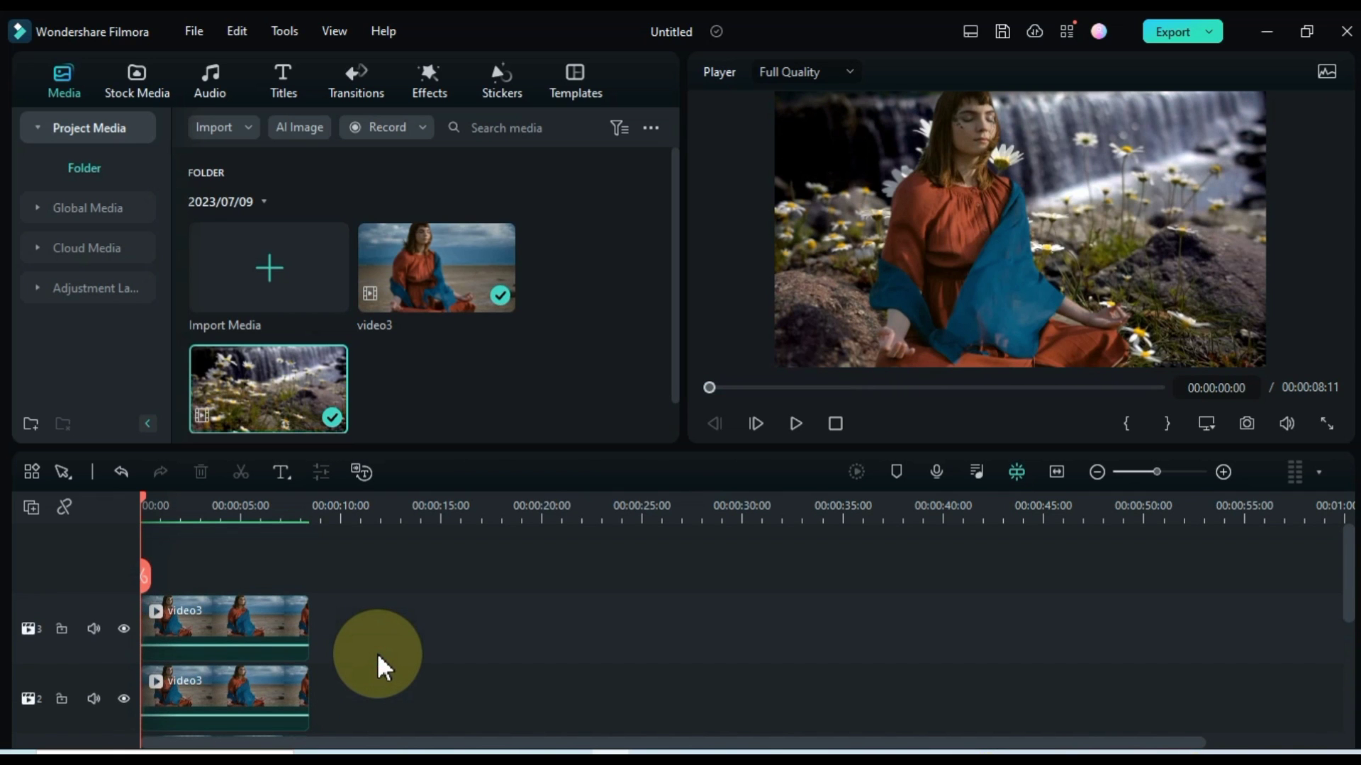
{"action": "left_click_drag", "start_coordinate": [141, 503], "coordinate": [130, 540]}
{"action": "scroll", "coordinate": [216, 609], "scroll_direction": "down", "scroll_amount": 1}
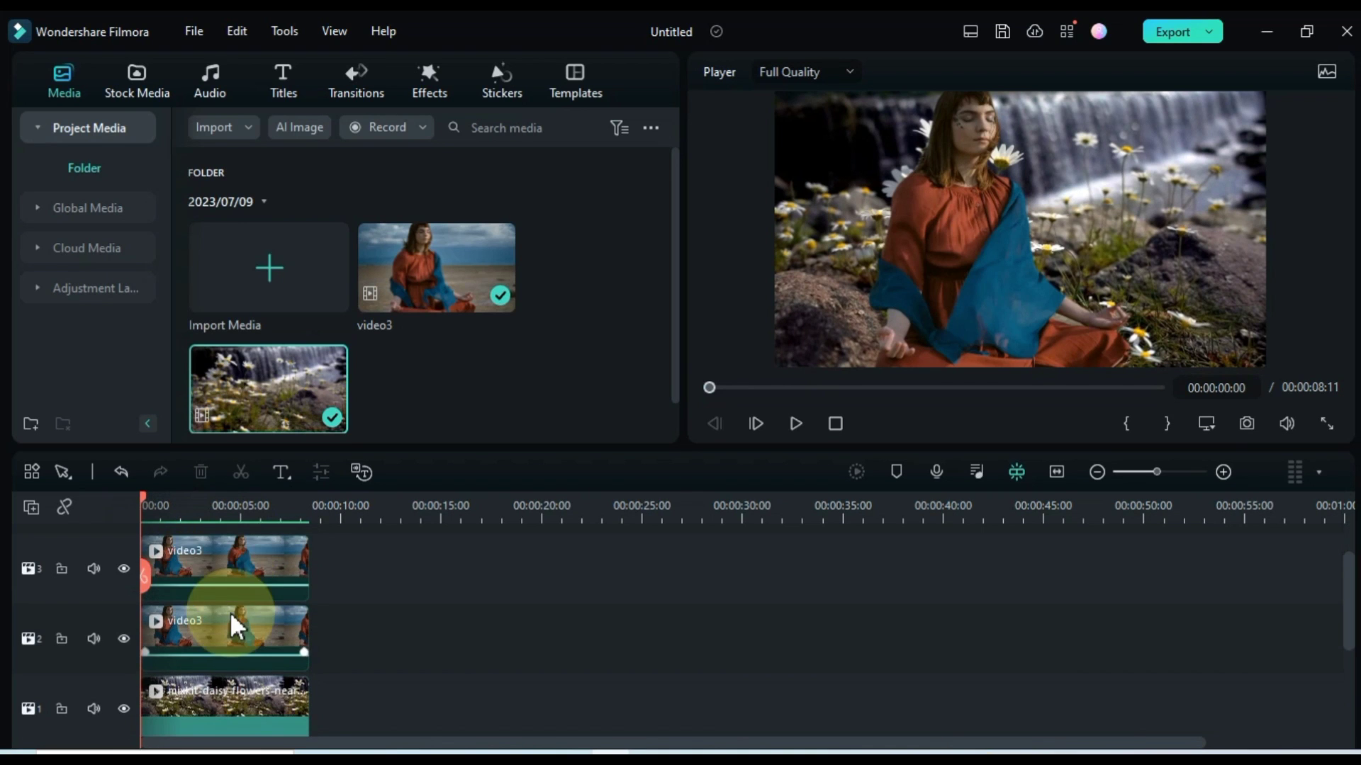
- Add a Transform keyframe at the start of both video3 clips on tracks 2 and 3
{"action": "double_click", "coordinate": [197, 555]}
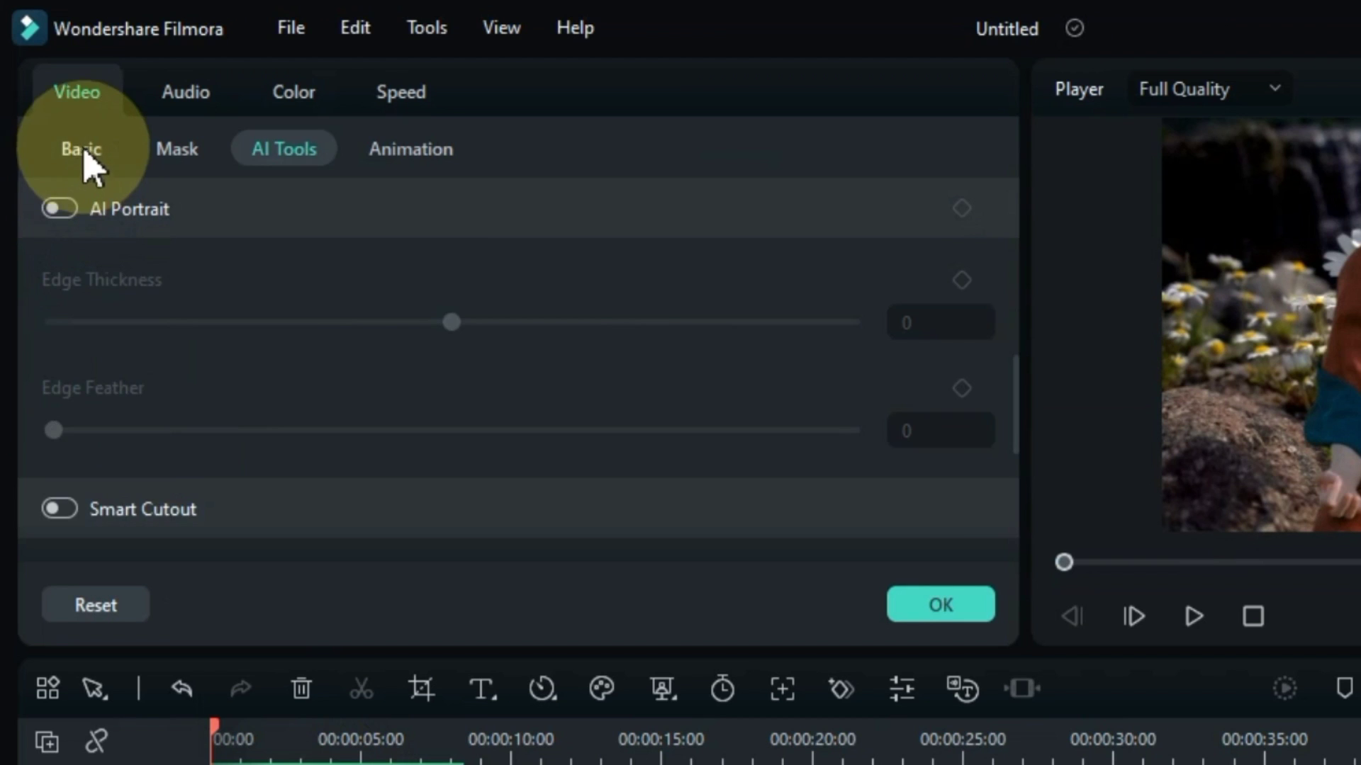
{"action": "left_click", "coordinate": [54, 113]}
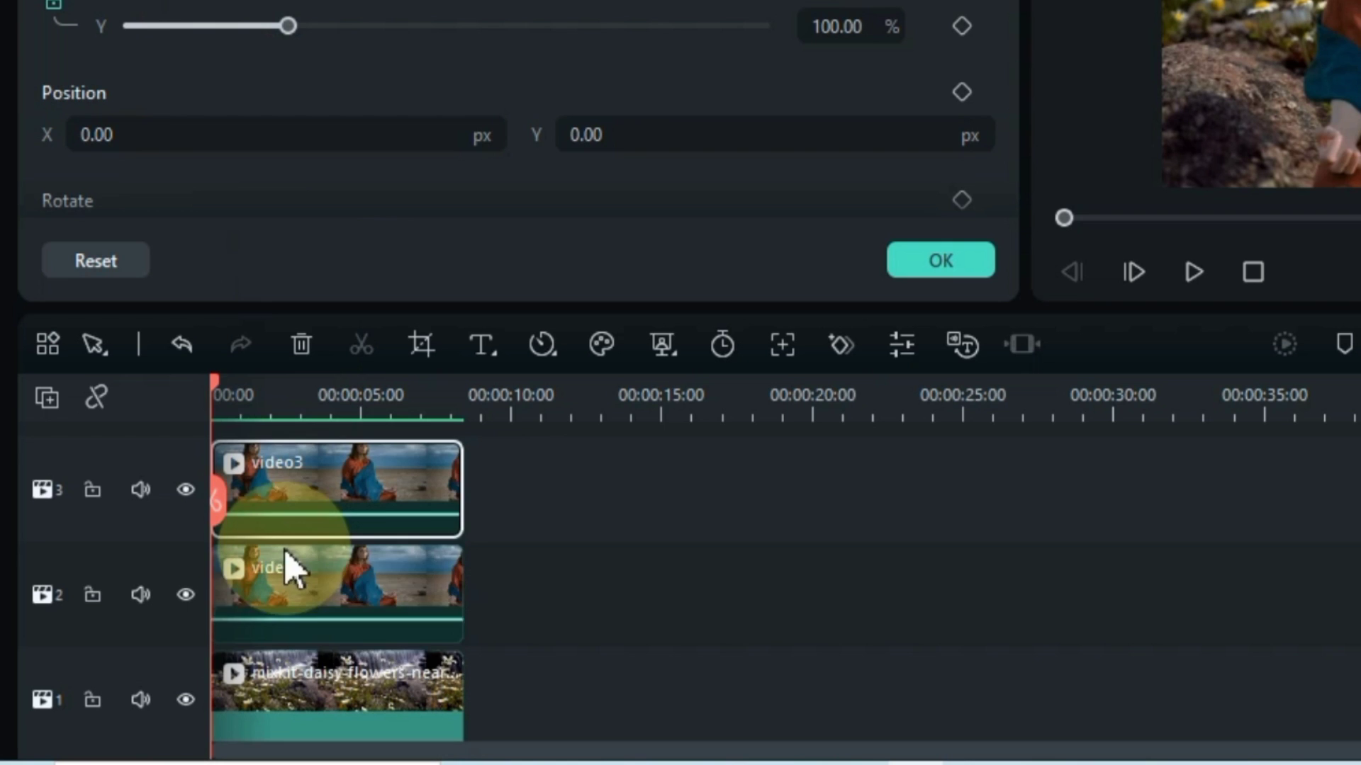
{"action": "left_click", "coordinate": [292, 574]}
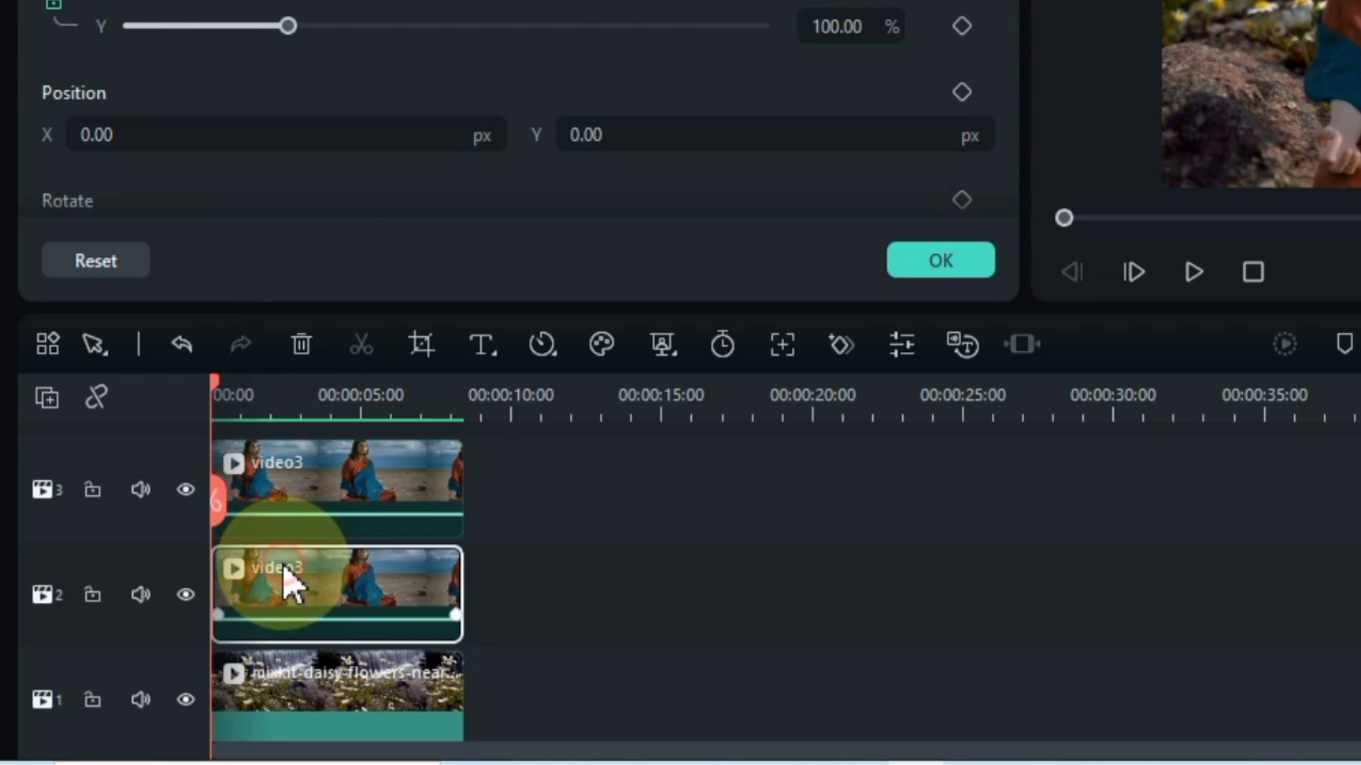
{"action": "left_click", "coordinate": [305, 486]}
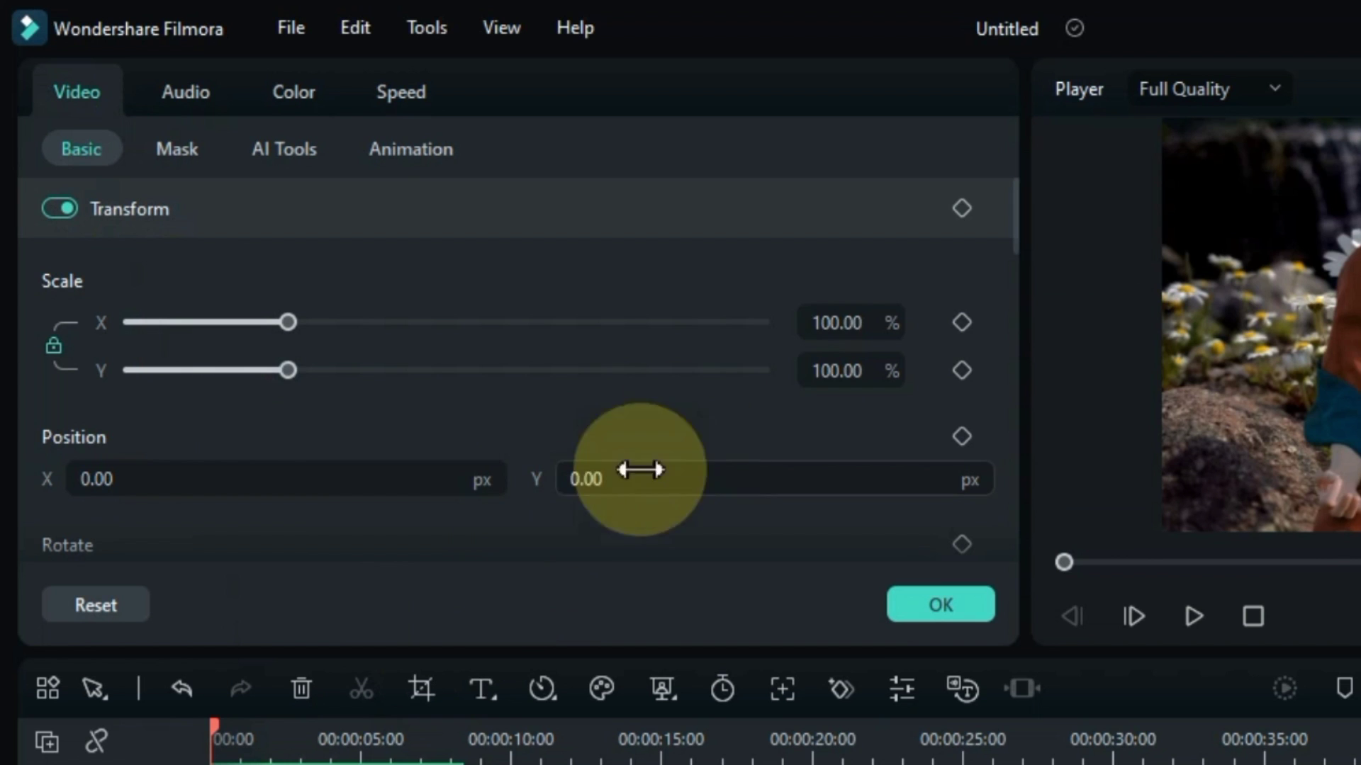
{"action": "left_click", "coordinate": [962, 209]}
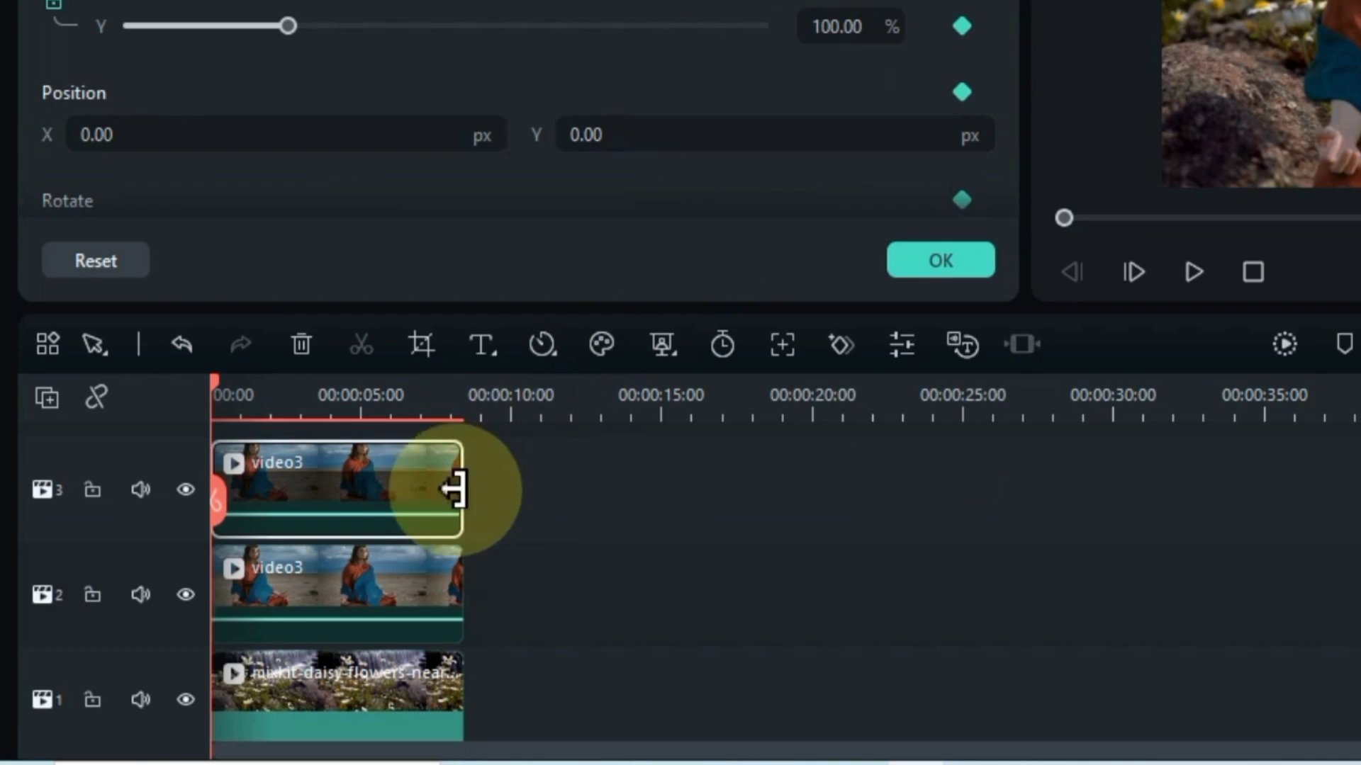
{"action": "left_click", "coordinate": [359, 592]}
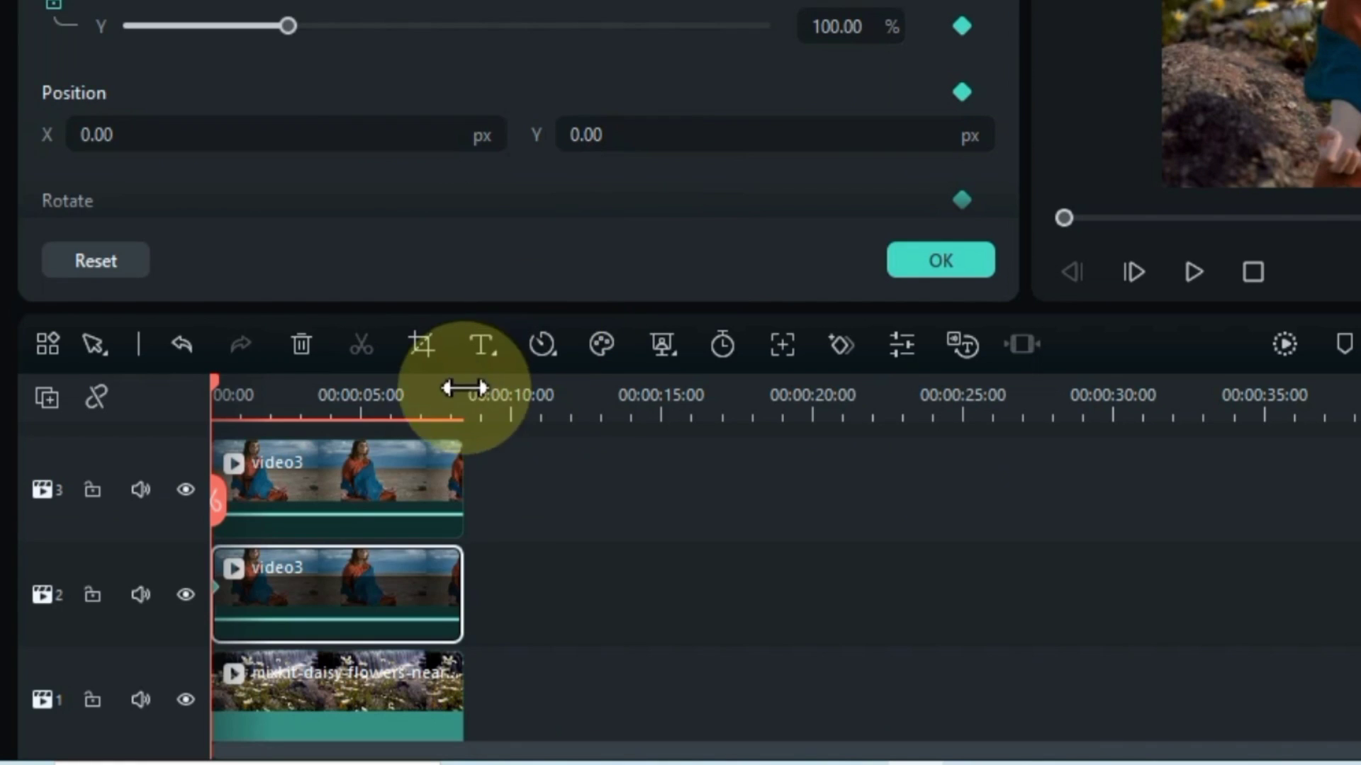
- Add a second Transform keyframe at 00:00:07:16 to both video3 clips on tracks 3 and 2
{"action": "left_click", "coordinate": [416, 742]}
{"action": "mouse_move", "coordinate": [416, 420]}
{"action": "left_mouse_down"}
{"action": "mouse_move", "coordinate": [420, 398]}
{"action": "mouse_move", "coordinate": [444, 398]}
{"action": "mouse_move", "coordinate": [429, 410]}
{"action": "left_mouse_up"}
{"action": "left_click", "coordinate": [394, 477]}
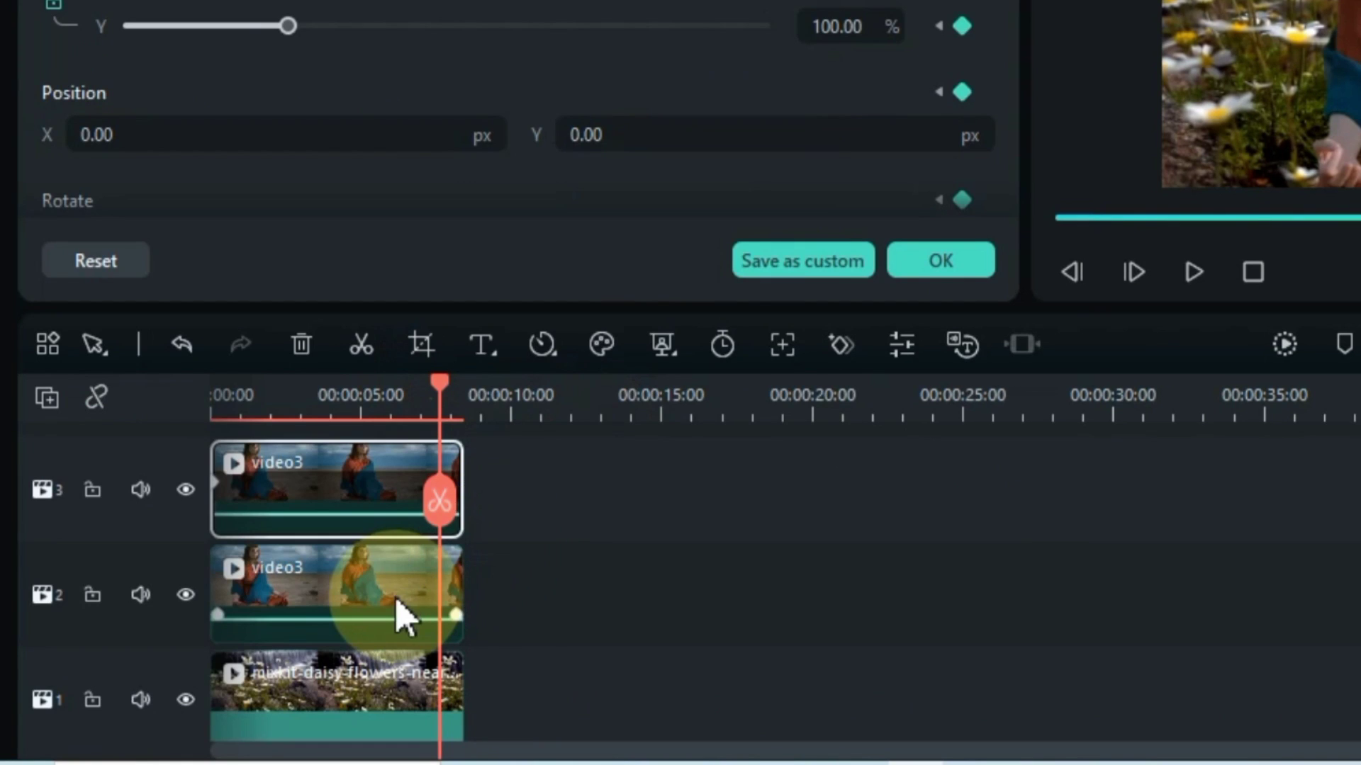
{"action": "left_click", "coordinate": [395, 607]}
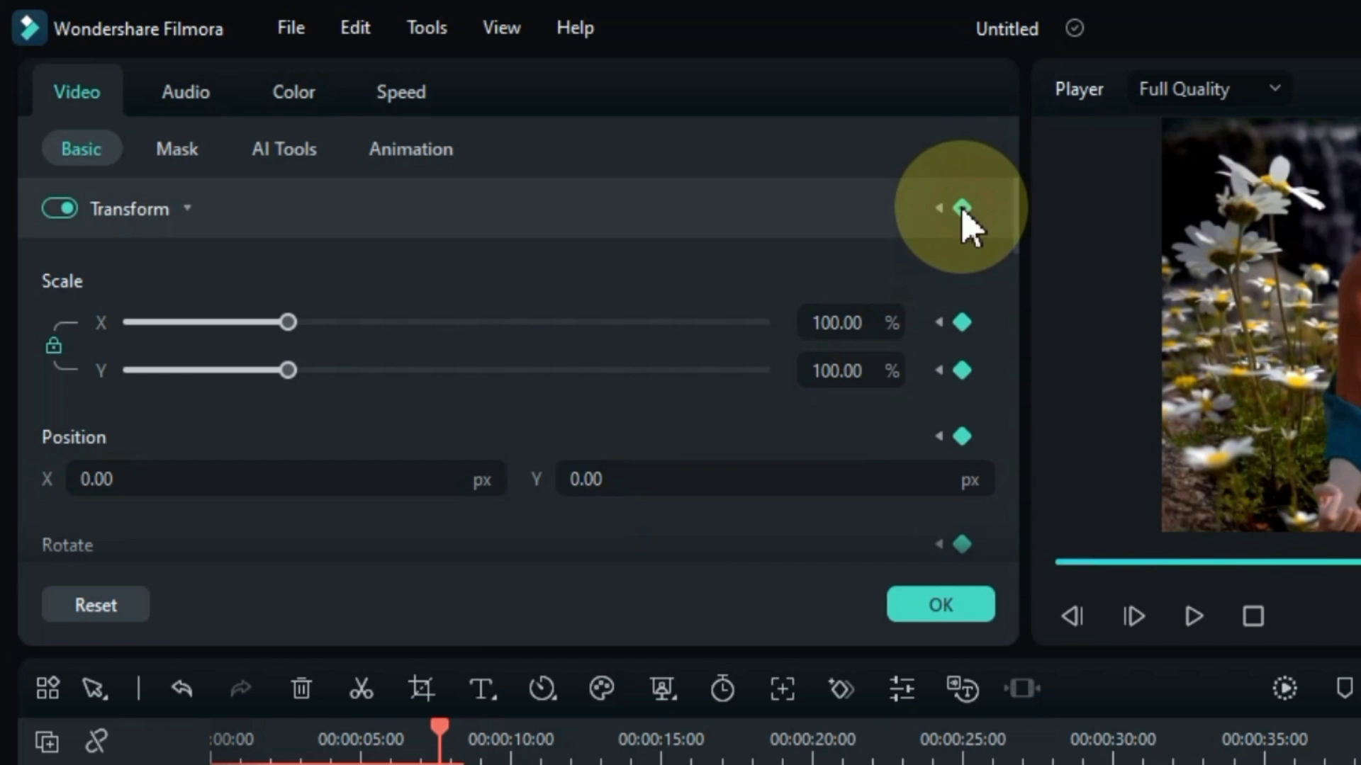
- Set the X position of the track 2 video3 clip to -345 px, and copy that value to the track 3 clip
{"action": "left_click_drag", "start_coordinate": [389, 477], "coordinate": [388, 479]}
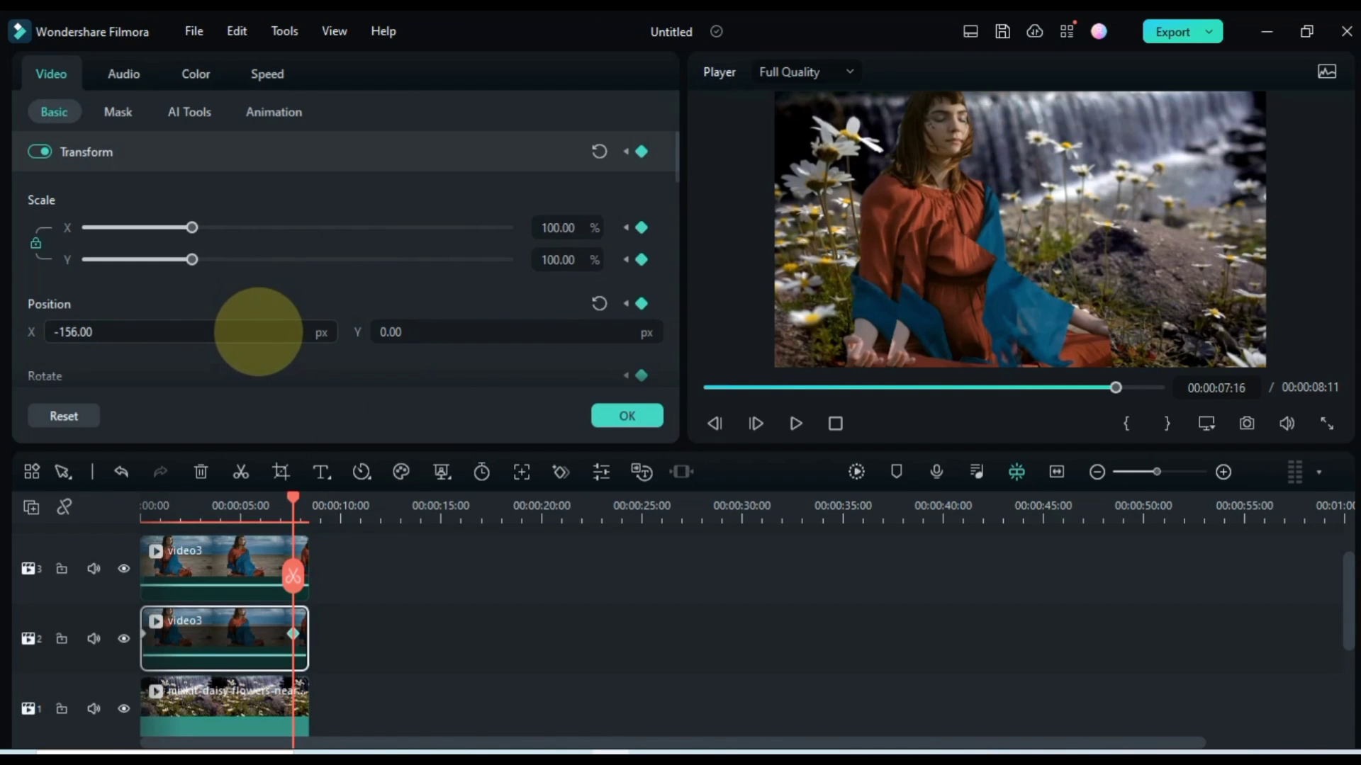
{"action": "left_click_drag", "start_coordinate": [258, 331], "coordinate": [262, 331]}
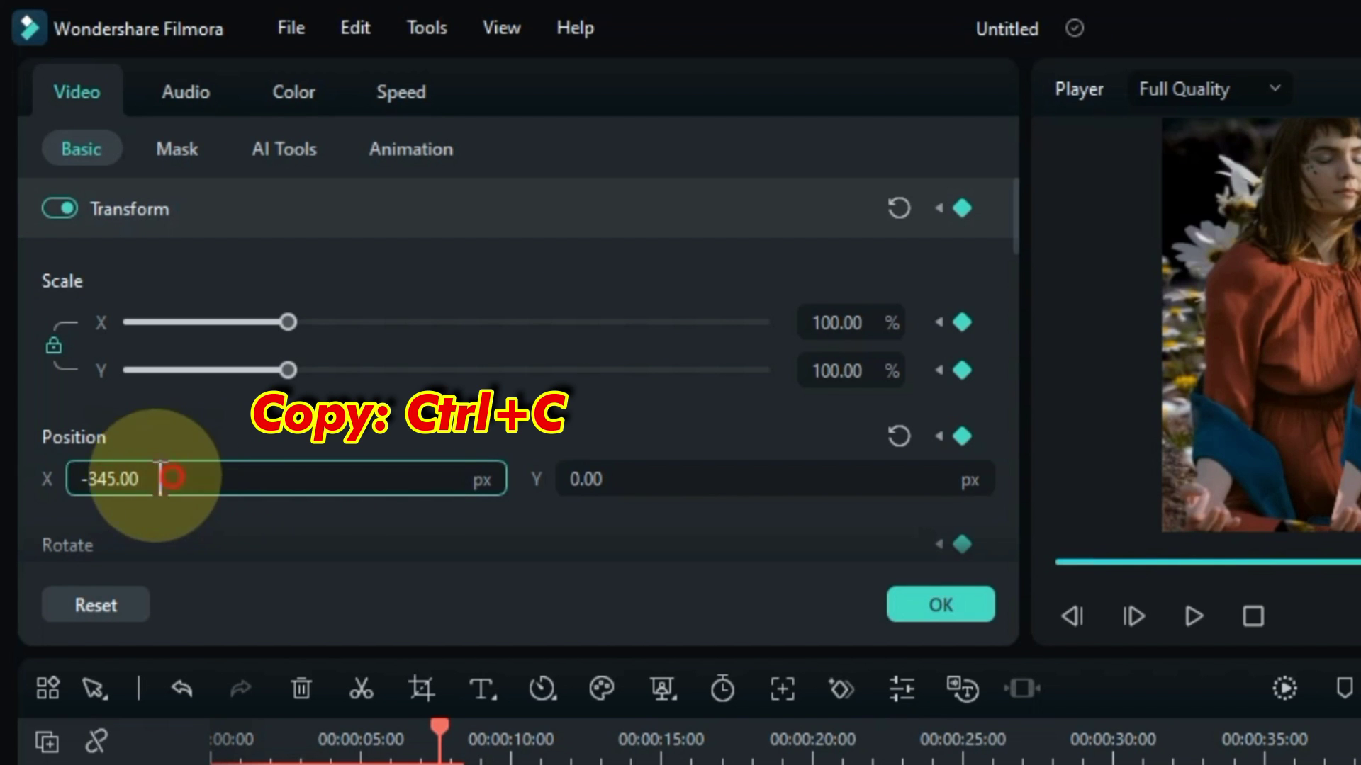
{"action": "left_click_drag", "start_coordinate": [161, 479], "coordinate": [73, 480]}
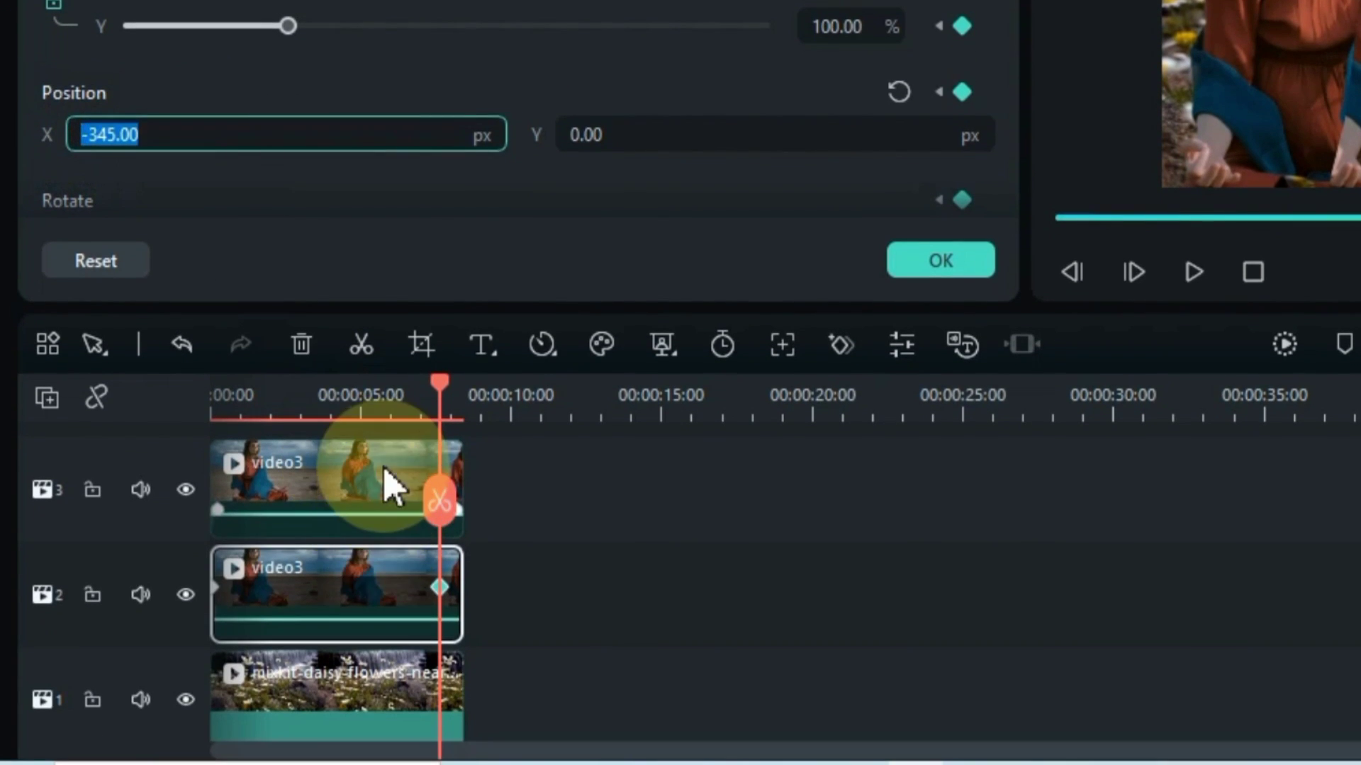
{"action": "left_click", "coordinate": [388, 524]}
{"action": "left_click", "coordinate": [217, 130]}
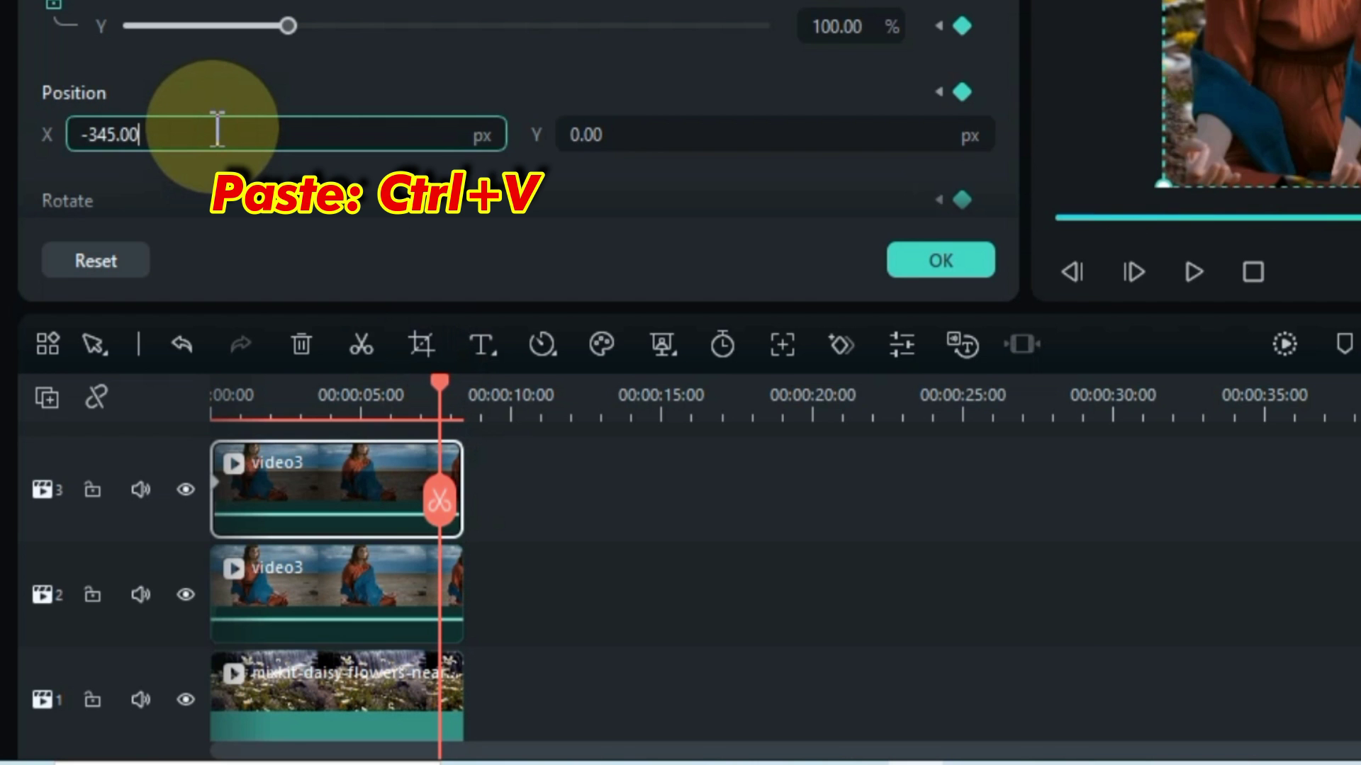
{"action": "key", "text": "Return"}
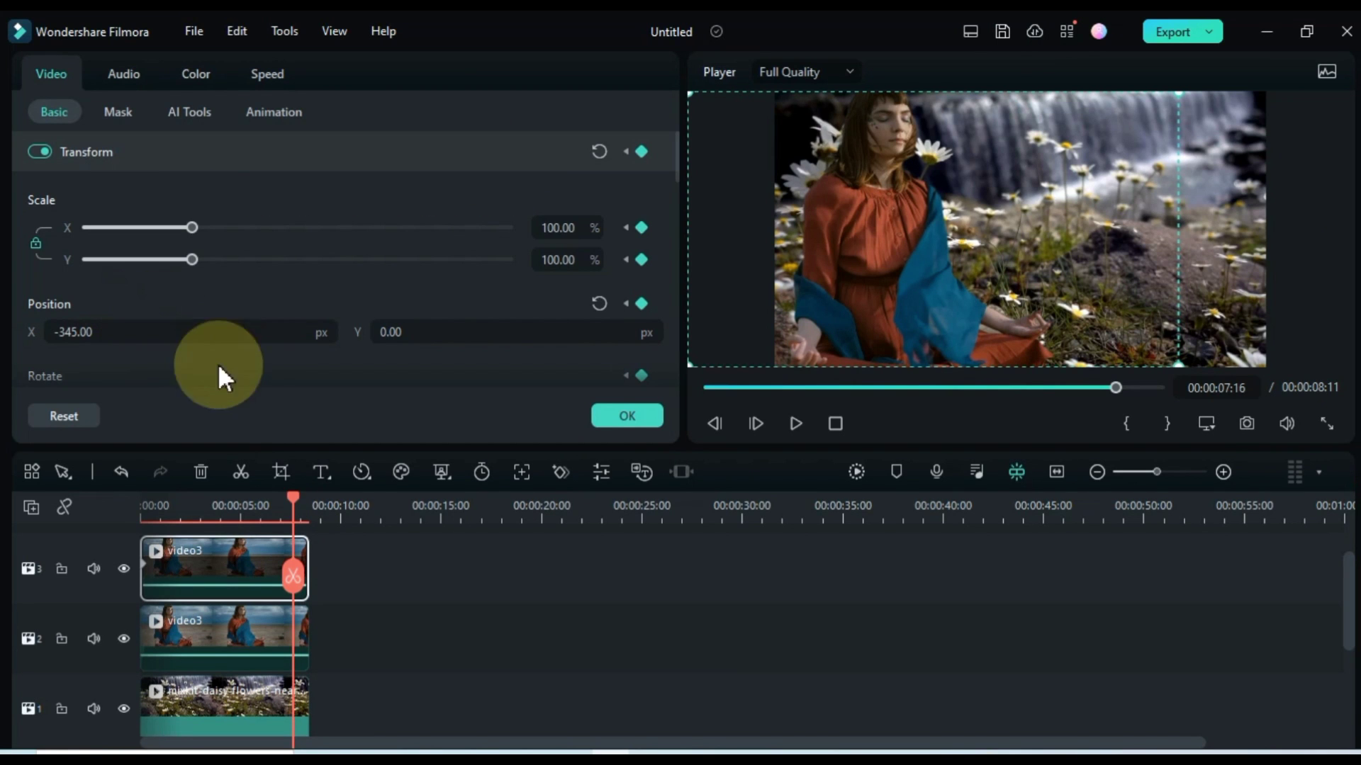
- Move the second Transform keyframe of both video3 clips to the end of the clips at 00:00:08:11
{"action": "left_click_drag", "start_coordinate": [293, 489], "coordinate": [47, 558]}
{"action": "double_click", "coordinate": [272, 571]}
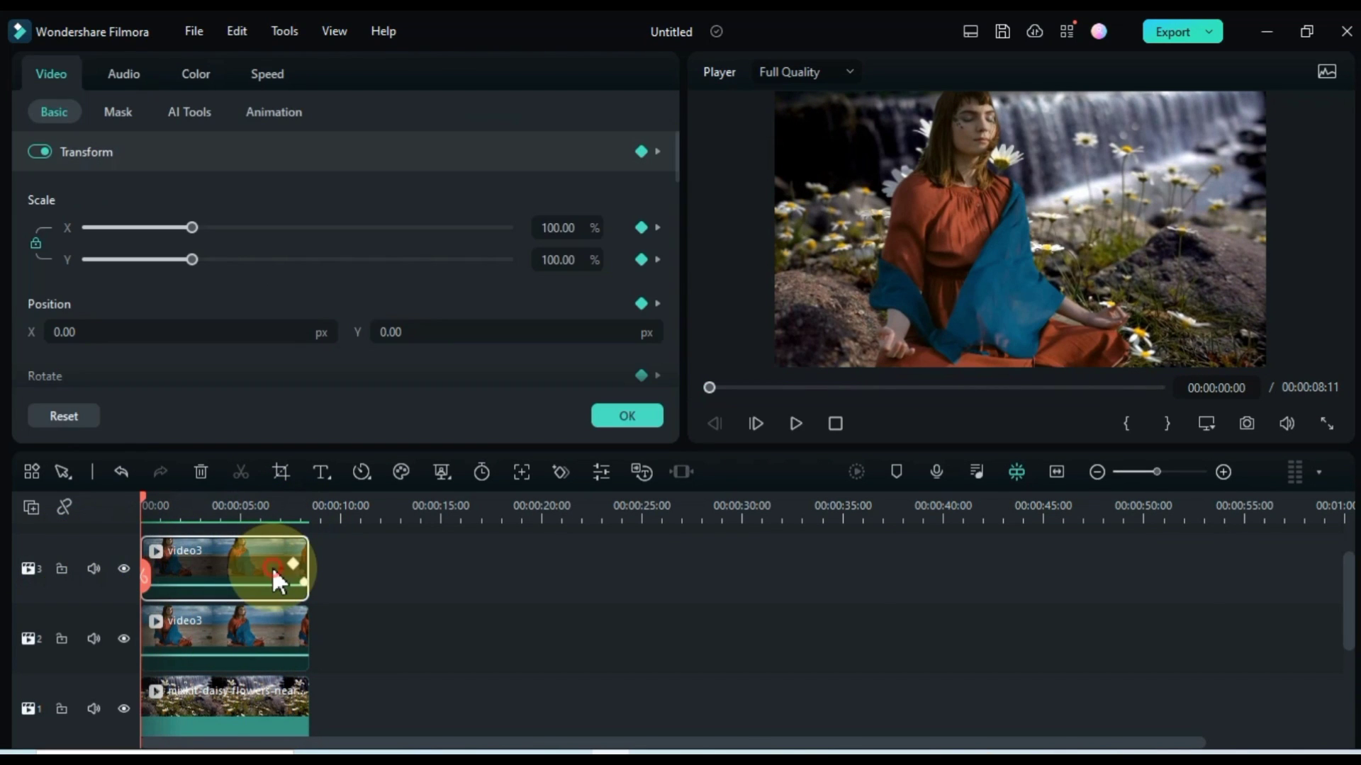
{"action": "left_click", "coordinate": [293, 566]}
{"action": "left_click", "coordinate": [290, 640]}
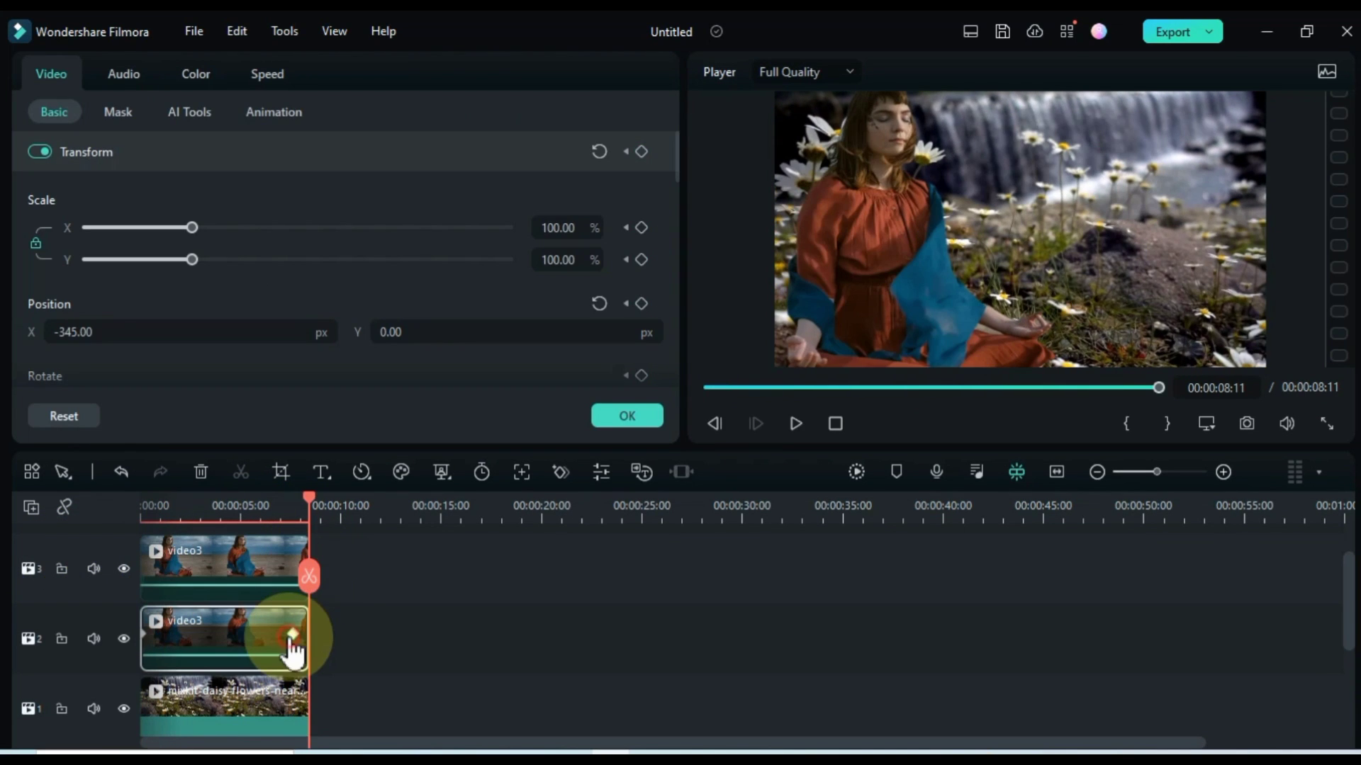
- Deselect the clips and play the daisy waterfall composite from the start
{"action": "left_click", "coordinate": [350, 615]}
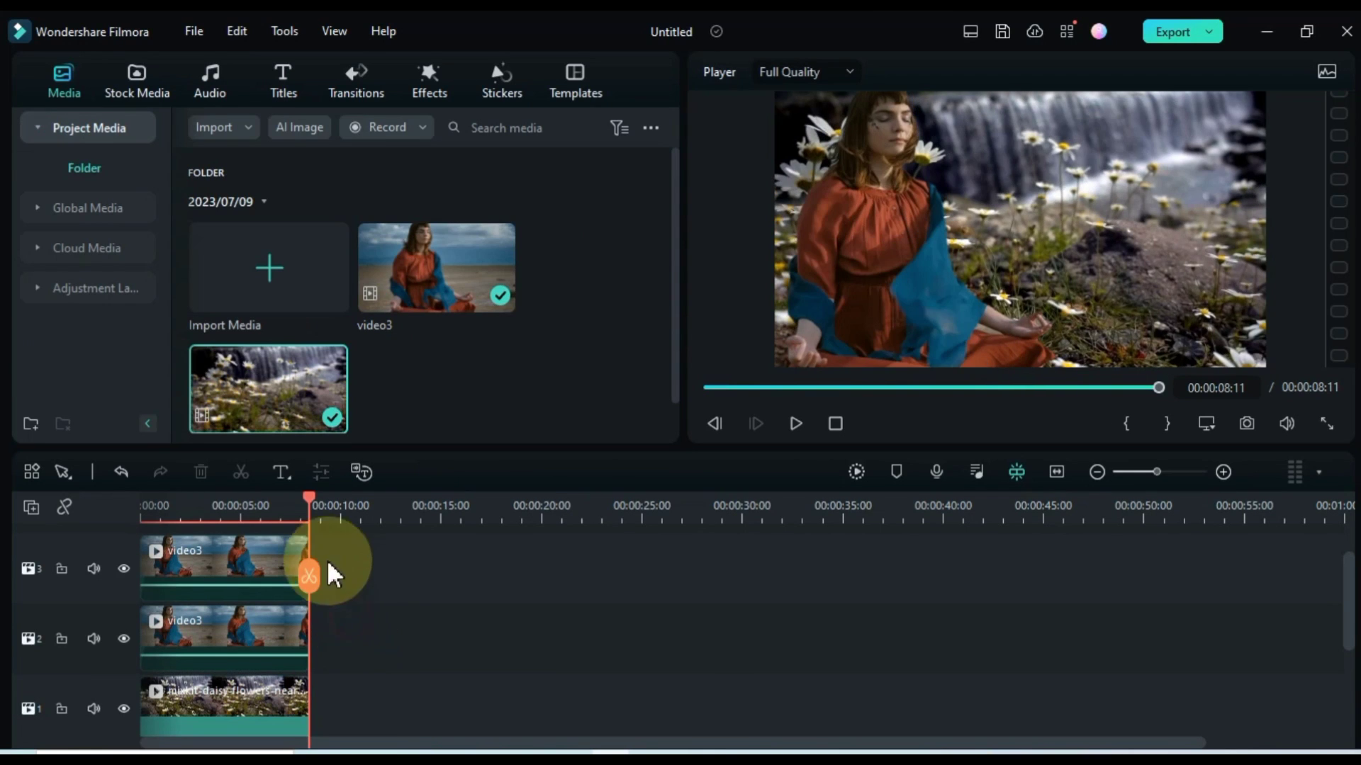
{"action": "left_click_drag", "start_coordinate": [313, 505], "coordinate": [116, 533]}
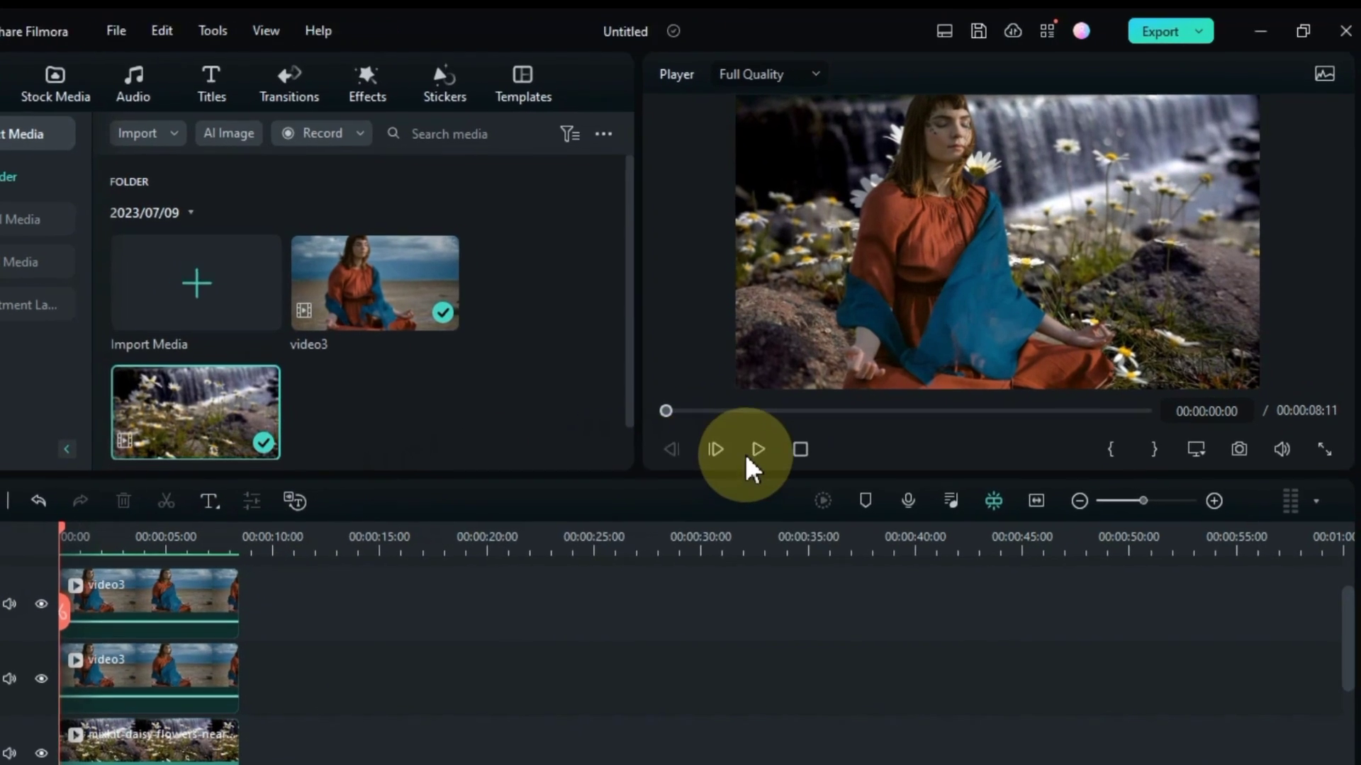
{"action": "left_click", "coordinate": [755, 451]}
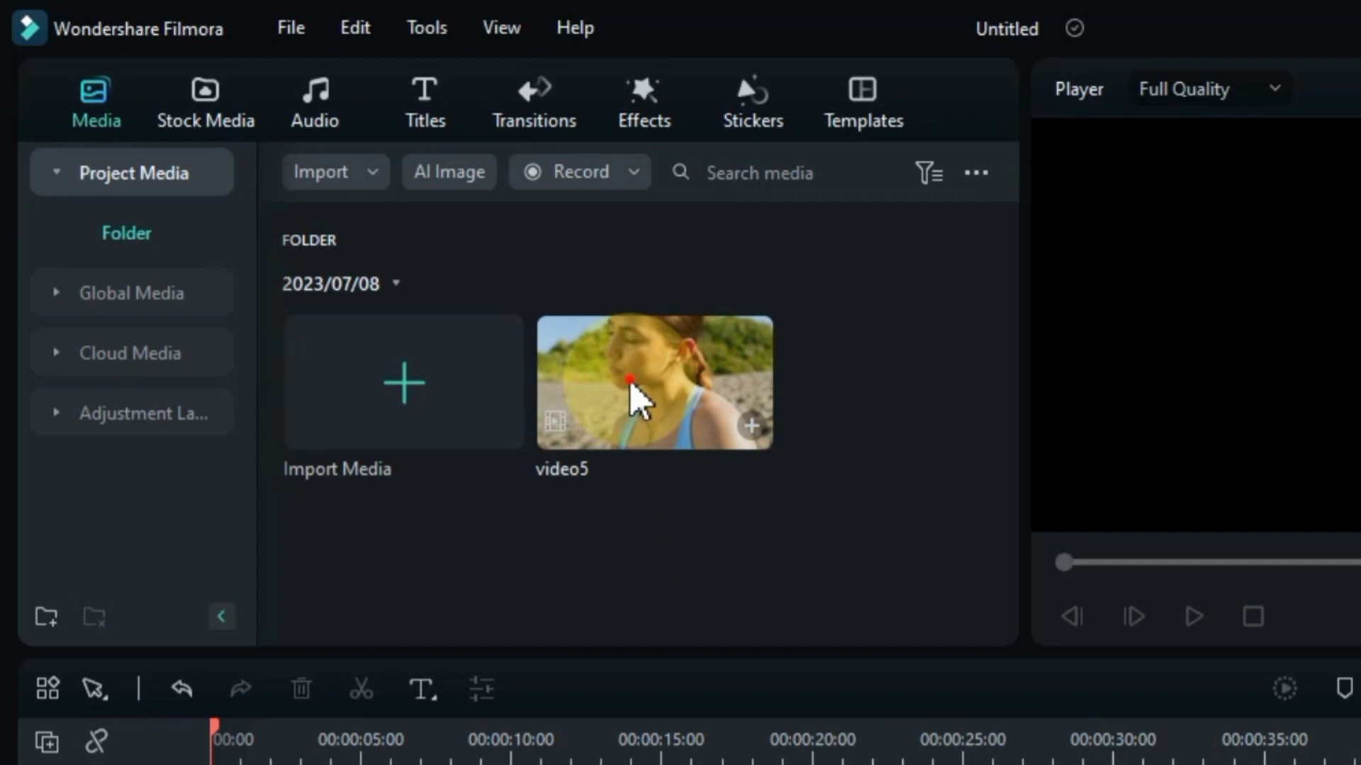
- Place video5 at the start of track 1 and shorten it to 00:00:12:03 by splitting it and deleting the remainder
{"action": "left_click_drag", "start_coordinate": [631, 383], "coordinate": [238, 764]}
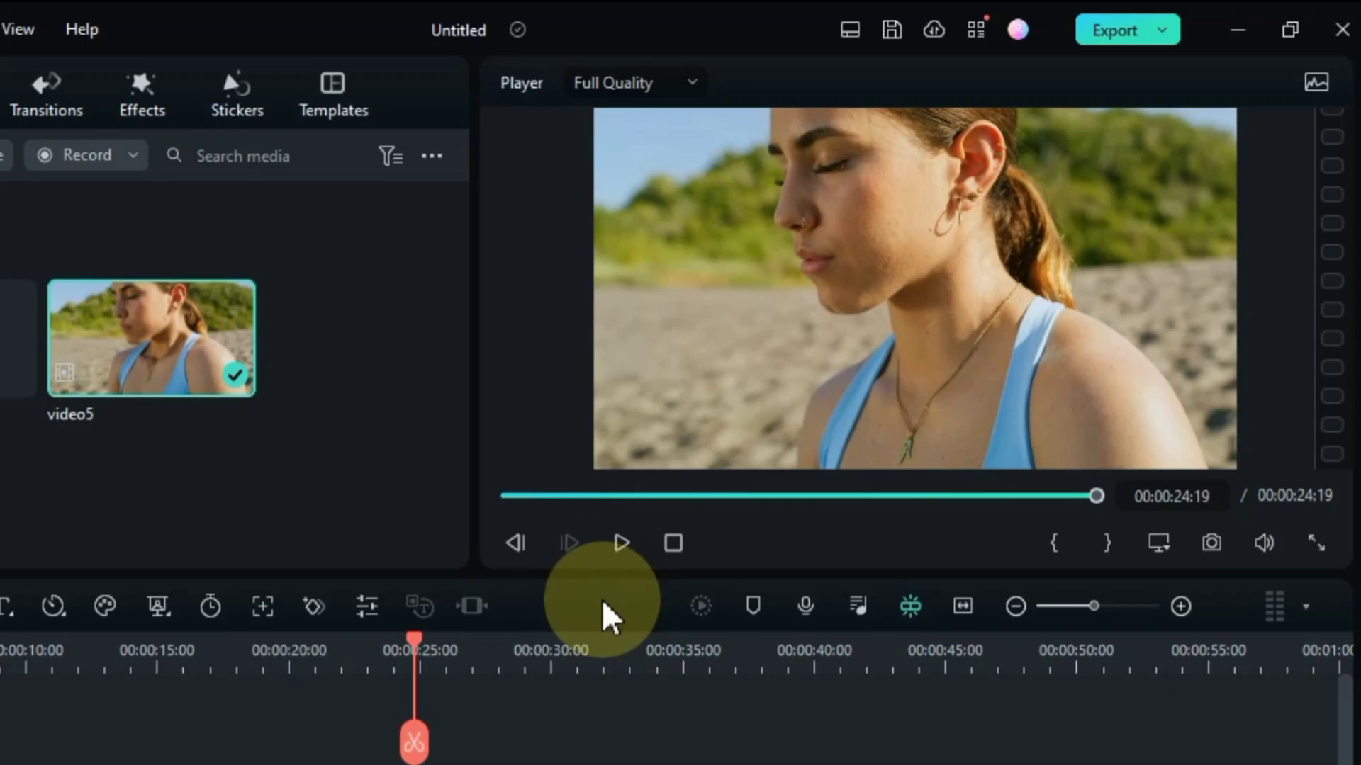
{"action": "left_click", "coordinate": [533, 560]}
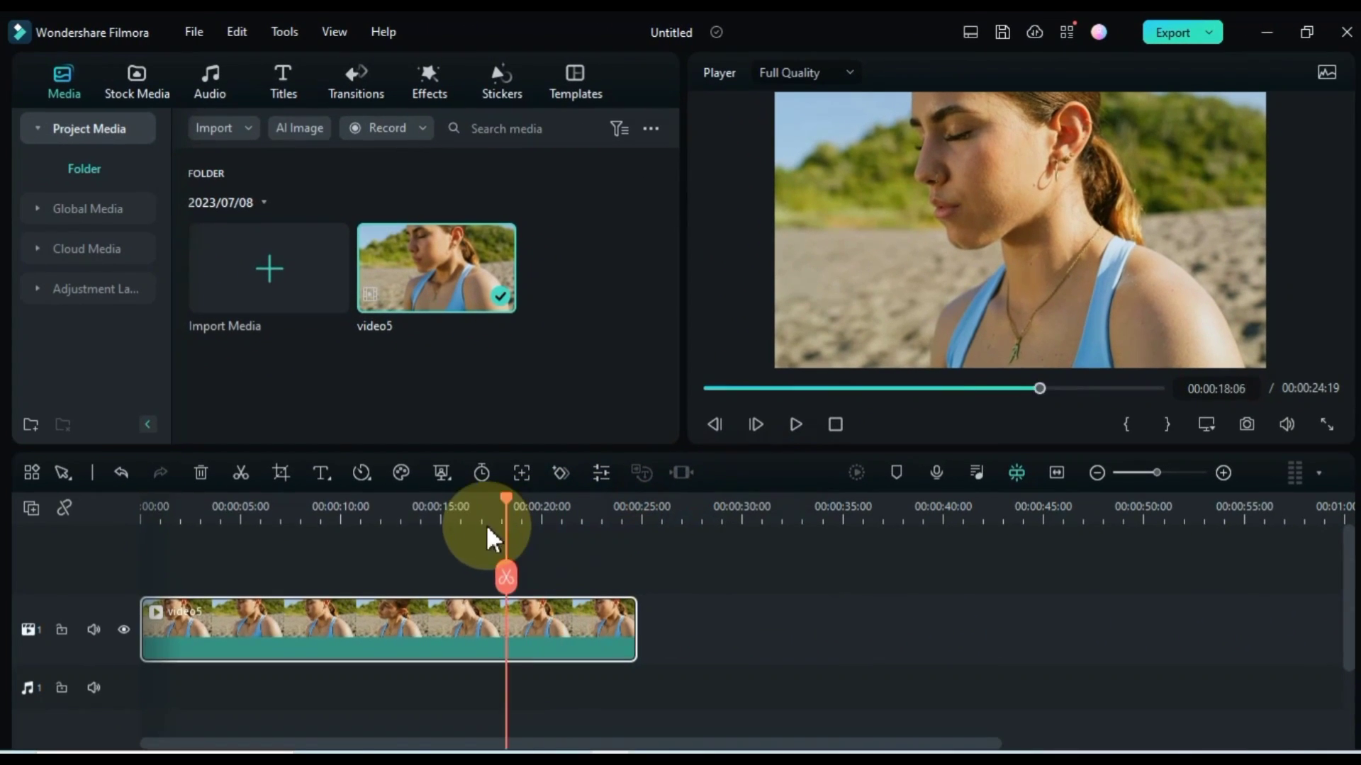
{"action": "left_click_drag", "start_coordinate": [494, 540], "coordinate": [374, 569]}
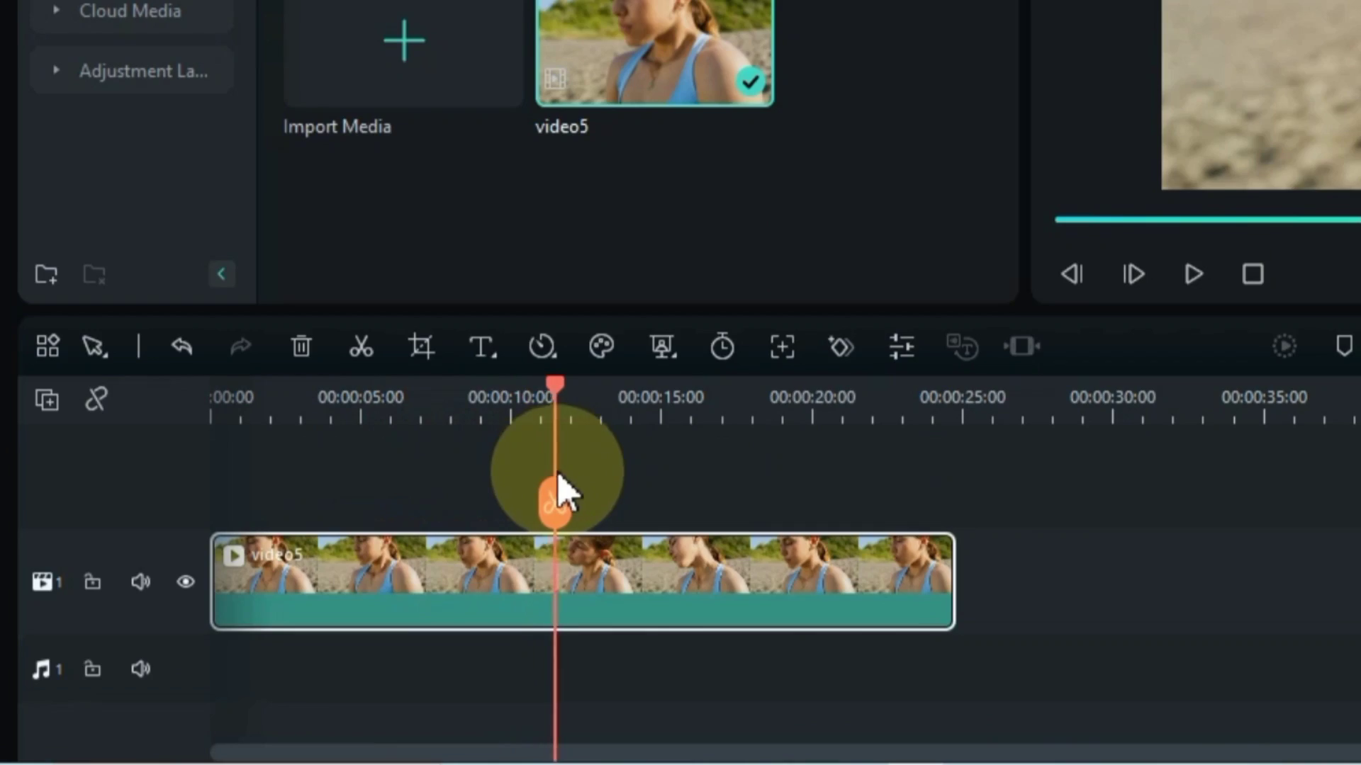
{"action": "left_click_drag", "start_coordinate": [560, 489], "coordinate": [579, 501]}
{"action": "left_click", "coordinate": [575, 502]}
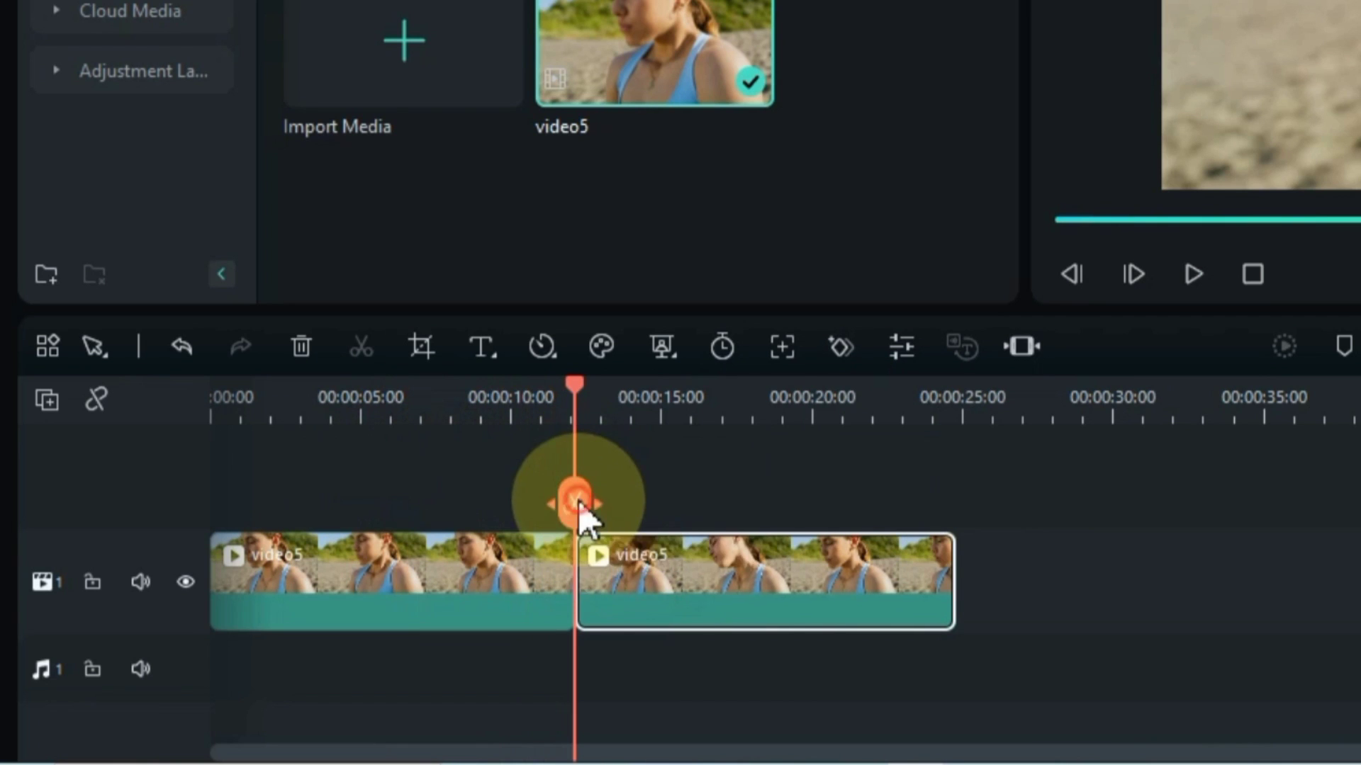
{"action": "key", "text": "Delete"}
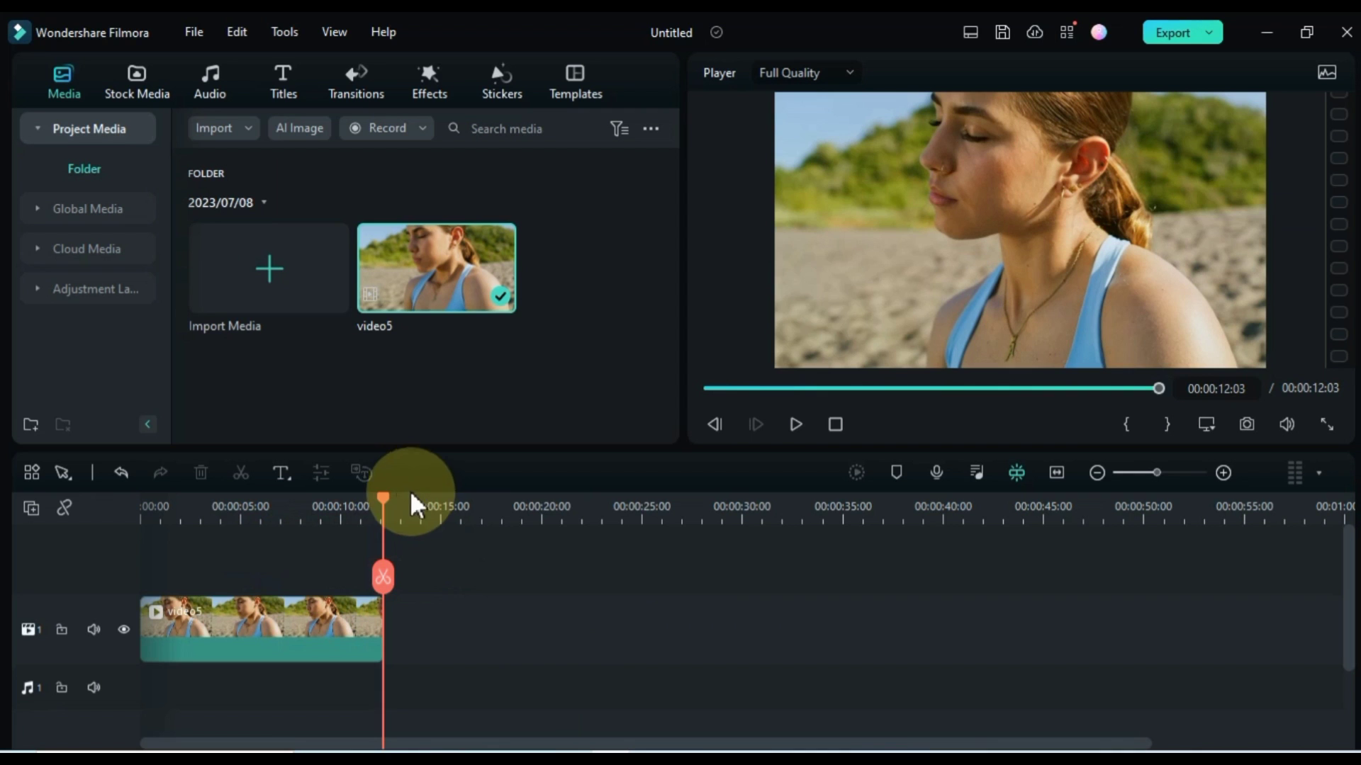
- Return the playhead to the start and open Smart Cutout for the video5 clip
{"action": "left_click_drag", "start_coordinate": [393, 508], "coordinate": [109, 549]}
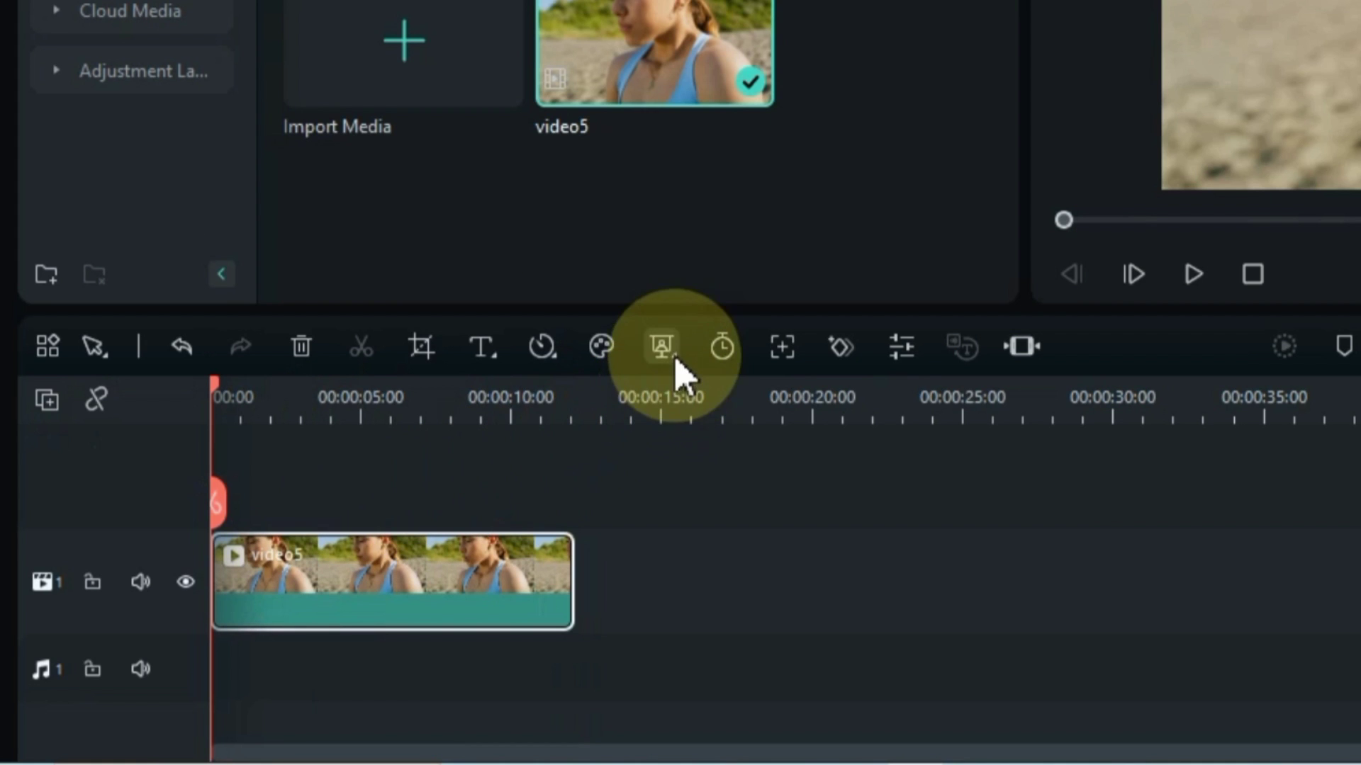
{"action": "left_click", "coordinate": [442, 475]}
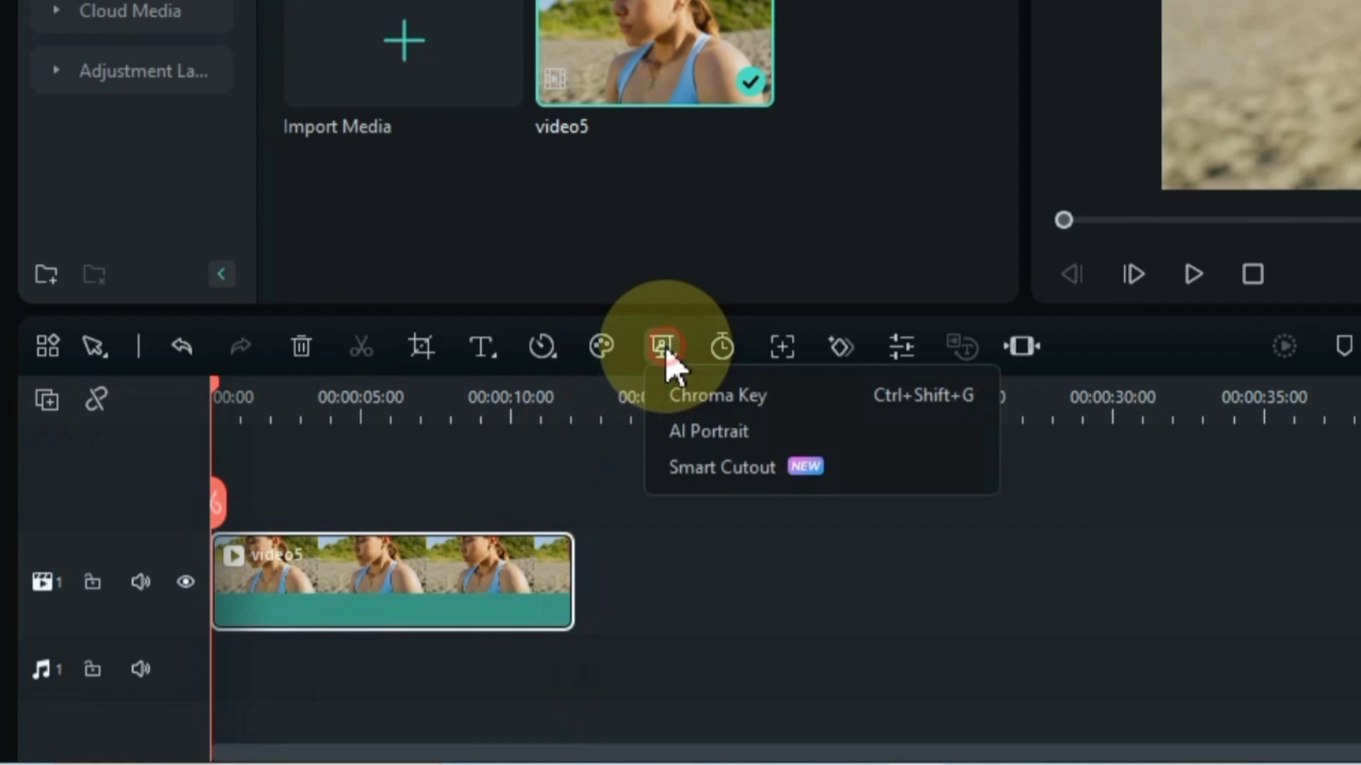
{"action": "left_click", "coordinate": [728, 469]}
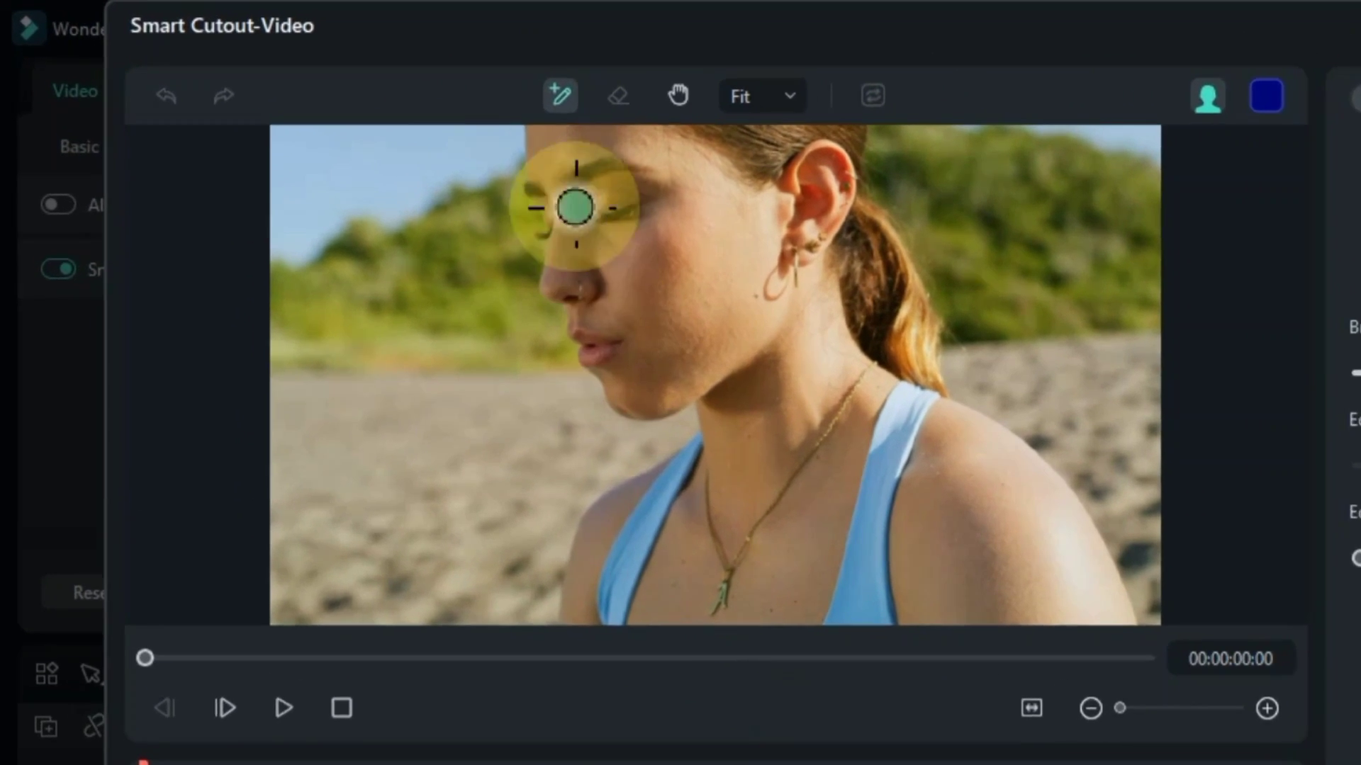
- Paint over the woman with the selection brush at size 93 to mark her as the cutout subject
{"action": "left_click", "coordinate": [382, 79]}
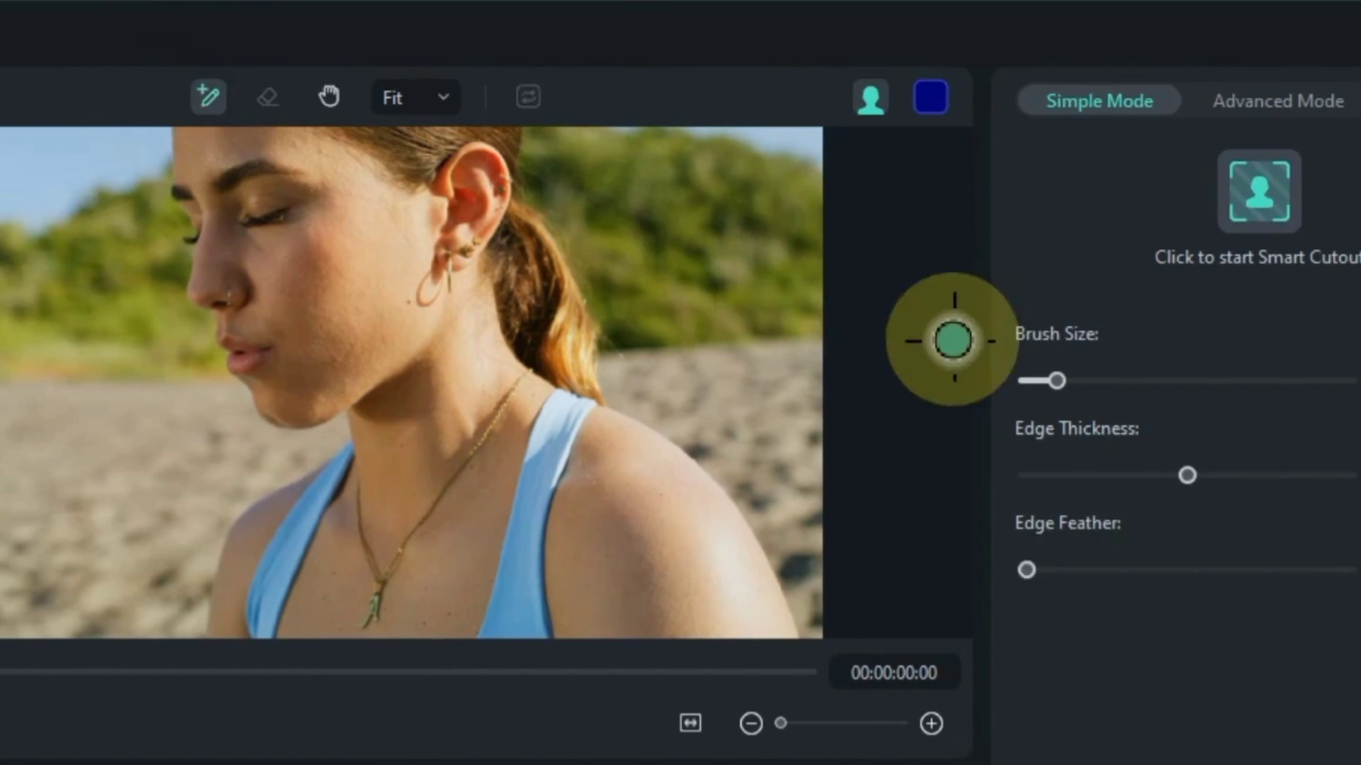
{"action": "mouse_move", "coordinate": [827, 381]}
{"action": "left_mouse_down"}
{"action": "mouse_move", "coordinate": [1129, 395]}
{"action": "mouse_move", "coordinate": [954, 424]}
{"action": "mouse_move", "coordinate": [942, 414]}
{"action": "mouse_move", "coordinate": [936, 435]}
{"action": "mouse_move", "coordinate": [914, 435]}
{"action": "left_mouse_up"}
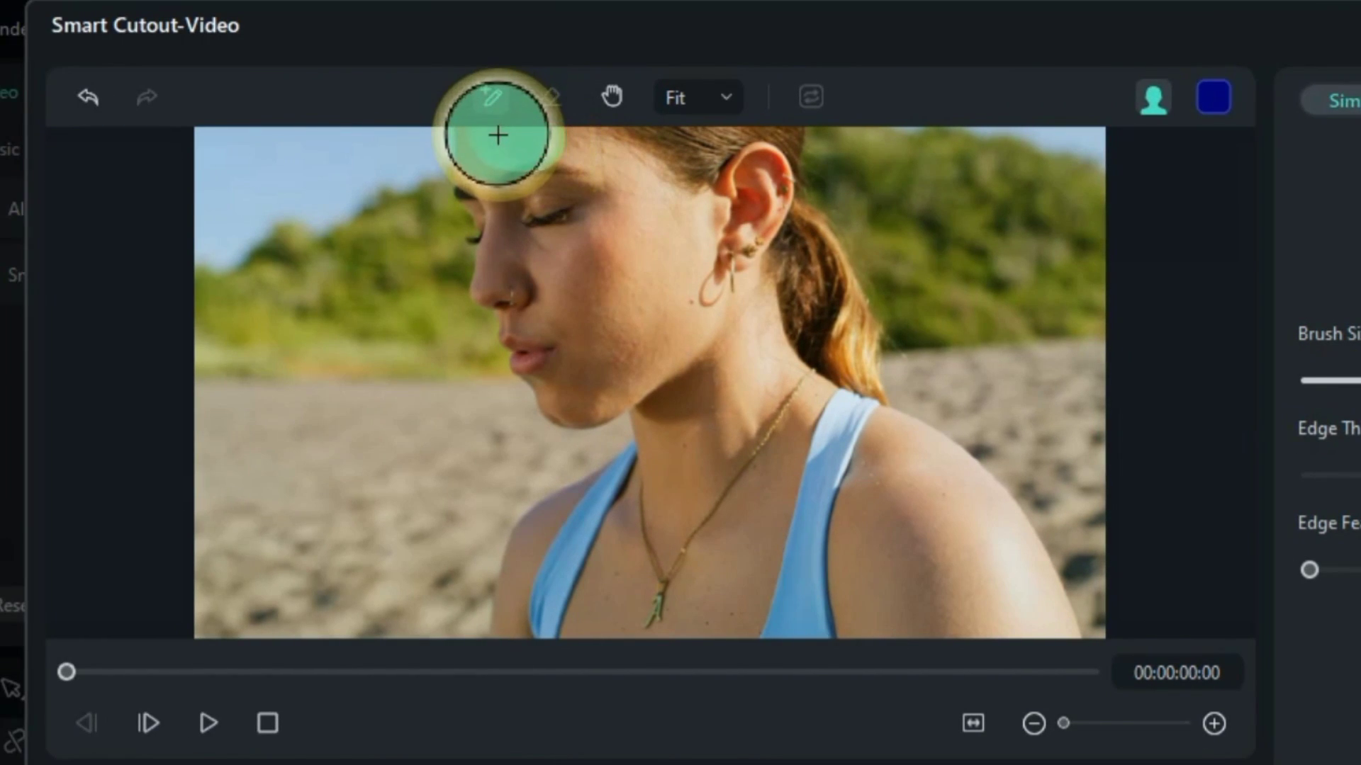
{"action": "mouse_move", "coordinate": [490, 142]}
{"action": "left_mouse_down"}
{"action": "mouse_move", "coordinate": [510, 283]}
{"action": "mouse_move", "coordinate": [548, 361]}
{"action": "mouse_move", "coordinate": [580, 392]}
{"action": "mouse_move", "coordinate": [622, 382]}
{"action": "mouse_move", "coordinate": [650, 406]}
{"action": "mouse_move", "coordinate": [591, 384]}
{"action": "mouse_move", "coordinate": [568, 392]}
{"action": "mouse_move", "coordinate": [639, 401]}
{"action": "mouse_move", "coordinate": [652, 451]}
{"action": "mouse_move", "coordinate": [544, 534]}
{"action": "mouse_move", "coordinate": [515, 615]}
{"action": "mouse_move", "coordinate": [1066, 648]}
{"action": "mouse_move", "coordinate": [989, 496]}
{"action": "mouse_move", "coordinate": [859, 384]}
{"action": "mouse_move", "coordinate": [822, 258]}
{"action": "mouse_move", "coordinate": [764, 183]}
{"action": "mouse_move", "coordinate": [779, 135]}
{"action": "mouse_move", "coordinate": [578, 127]}
{"action": "mouse_move", "coordinate": [477, 144]}
{"action": "mouse_move", "coordinate": [517, 290]}
{"action": "mouse_move", "coordinate": [567, 381]}
{"action": "mouse_move", "coordinate": [540, 362]}
{"action": "mouse_move", "coordinate": [585, 391]}
{"action": "mouse_move", "coordinate": [561, 390]}
{"action": "mouse_move", "coordinate": [580, 387]}
{"action": "mouse_move", "coordinate": [624, 323]}
{"action": "left_mouse_up"}
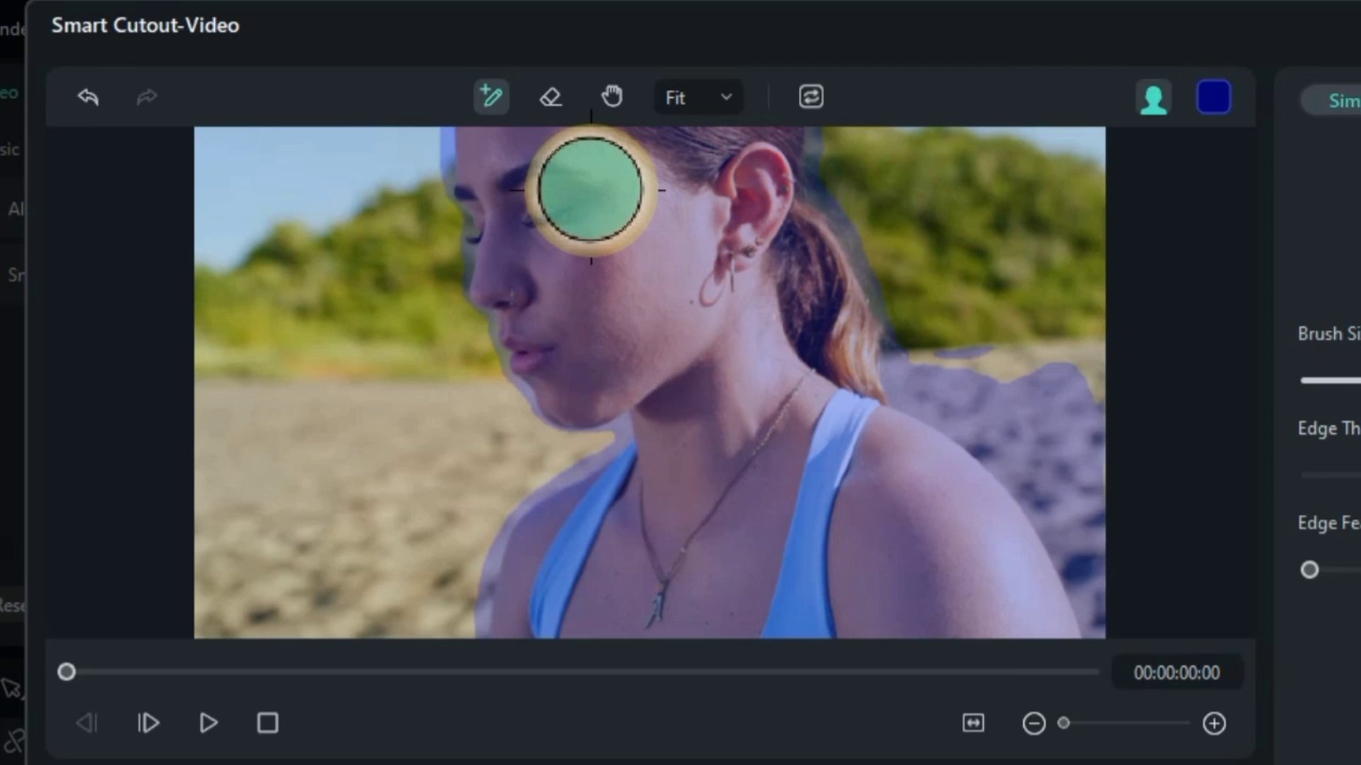
- Erase the excess selection in front of the woman's forehead at 200% zoom, using an eraser size of 28
{"action": "left_click", "coordinate": [691, 97]}
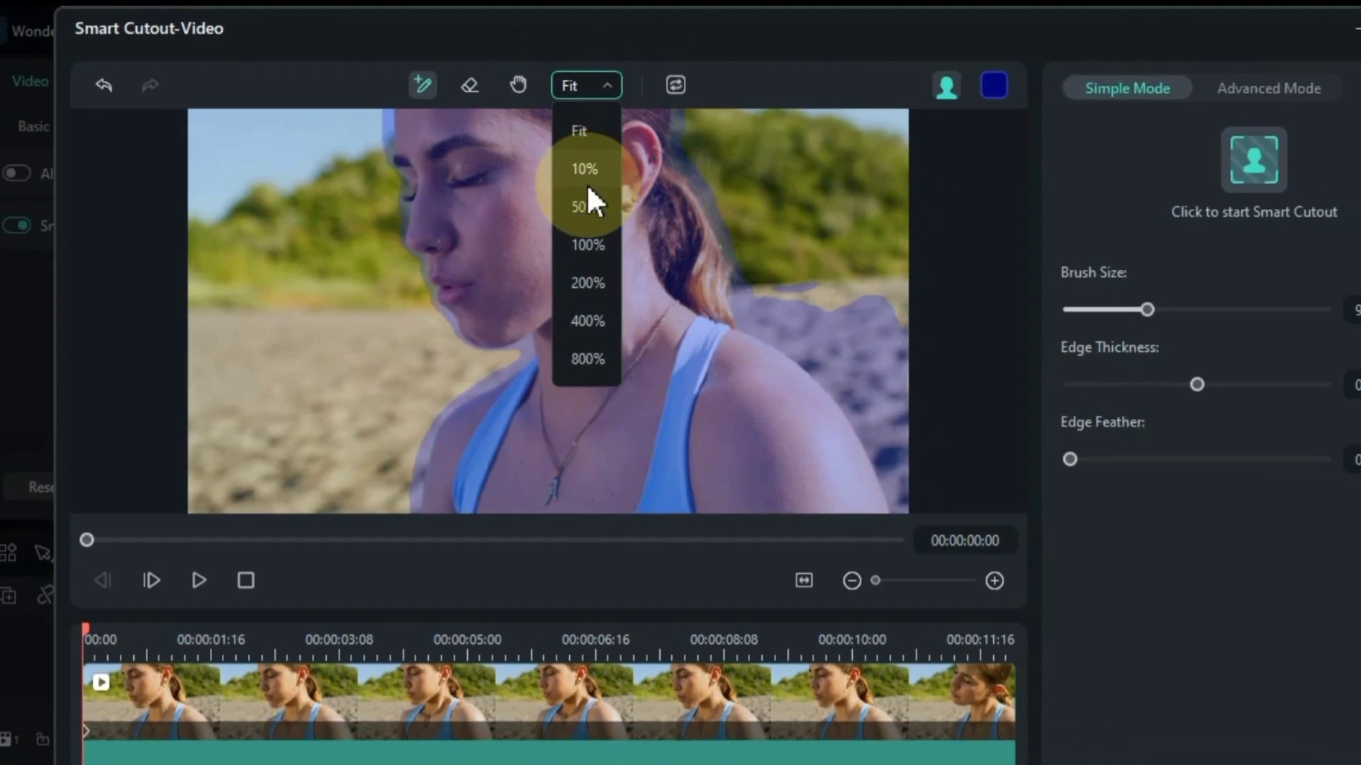
{"action": "left_click", "coordinate": [580, 282]}
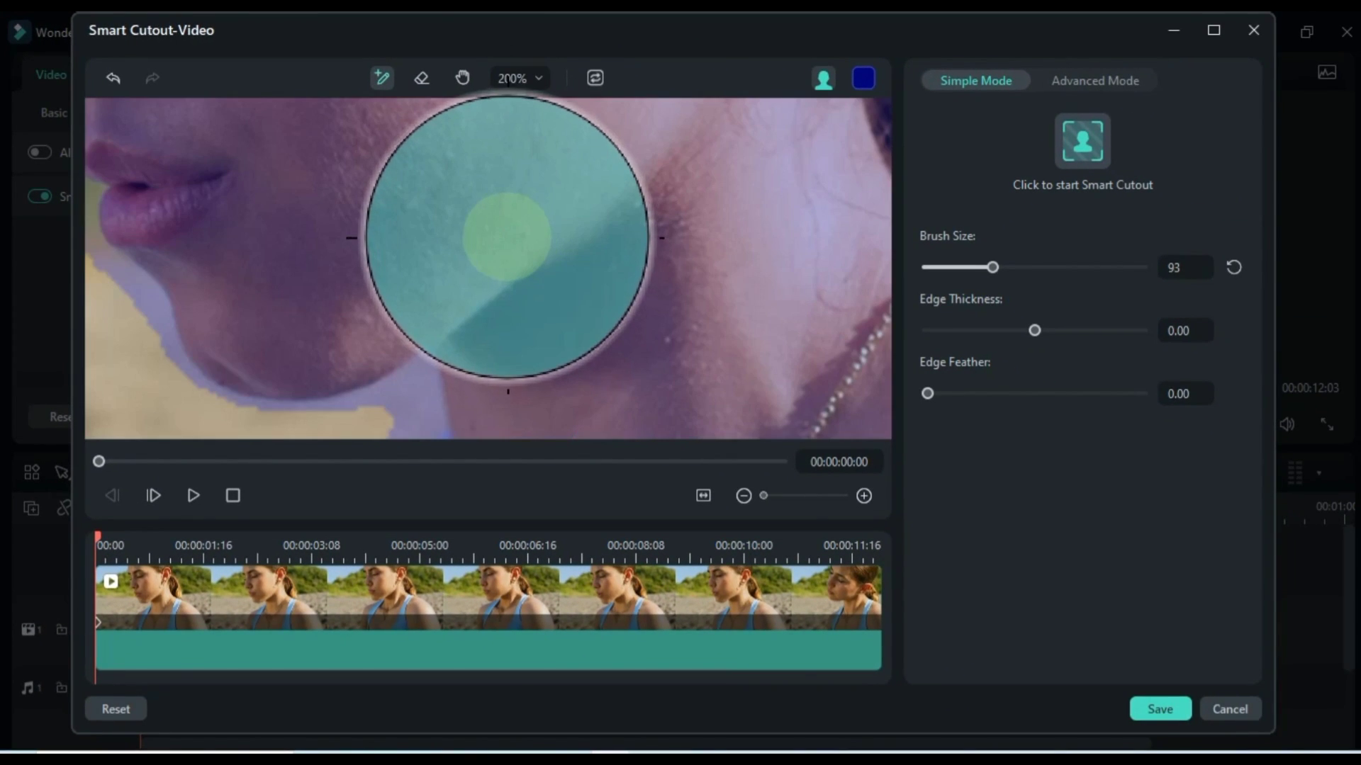
{"action": "left_click", "coordinate": [463, 78]}
{"action": "left_click_drag", "start_coordinate": [383, 241], "coordinate": [586, 240]}
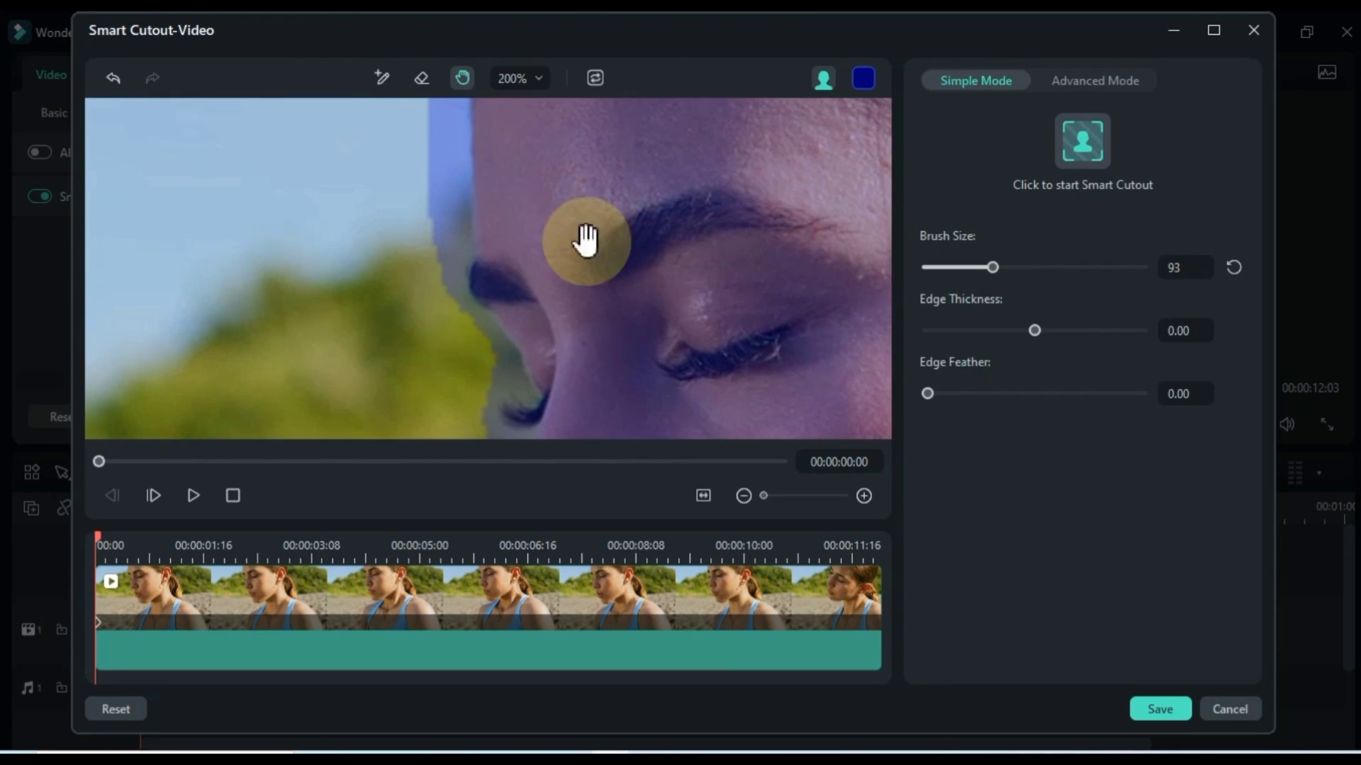
{"action": "left_click", "coordinate": [422, 78]}
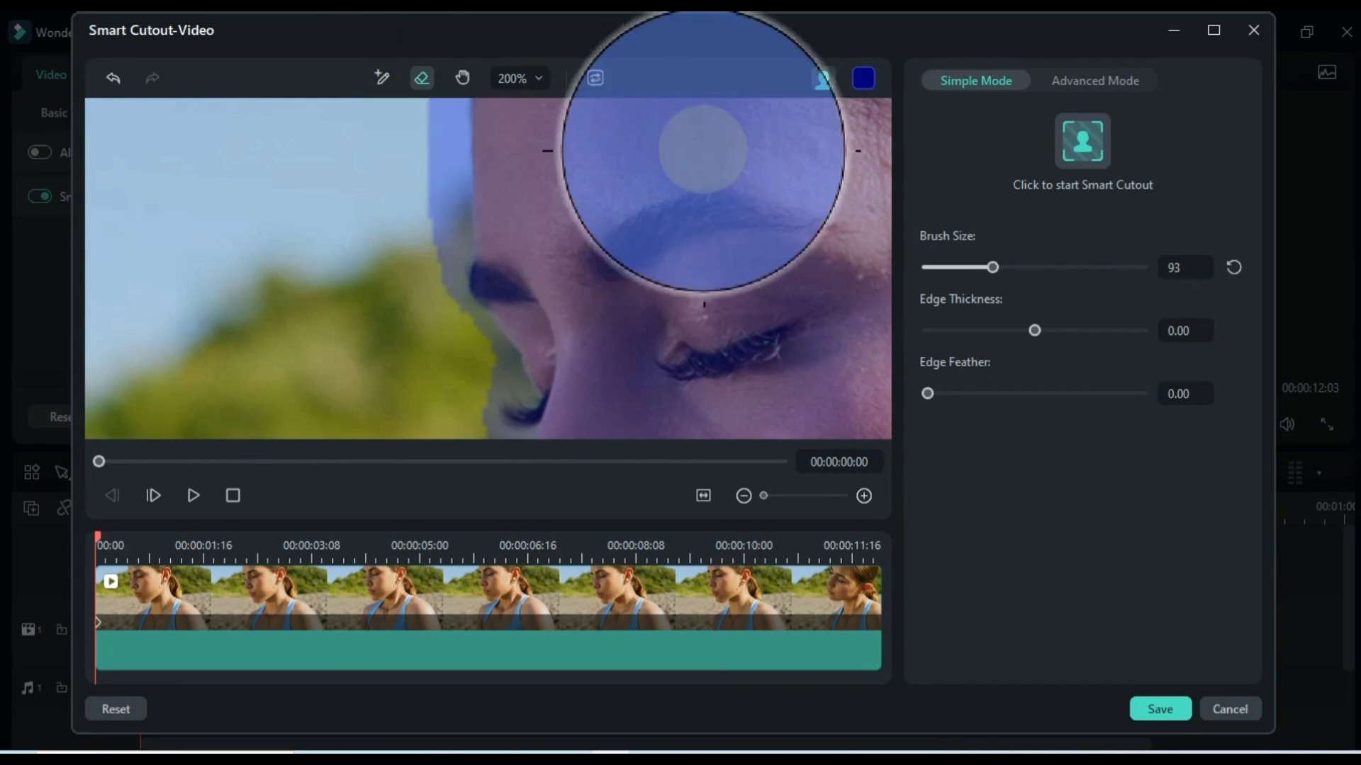
{"action": "left_click_drag", "start_coordinate": [992, 267], "coordinate": [944, 268]}
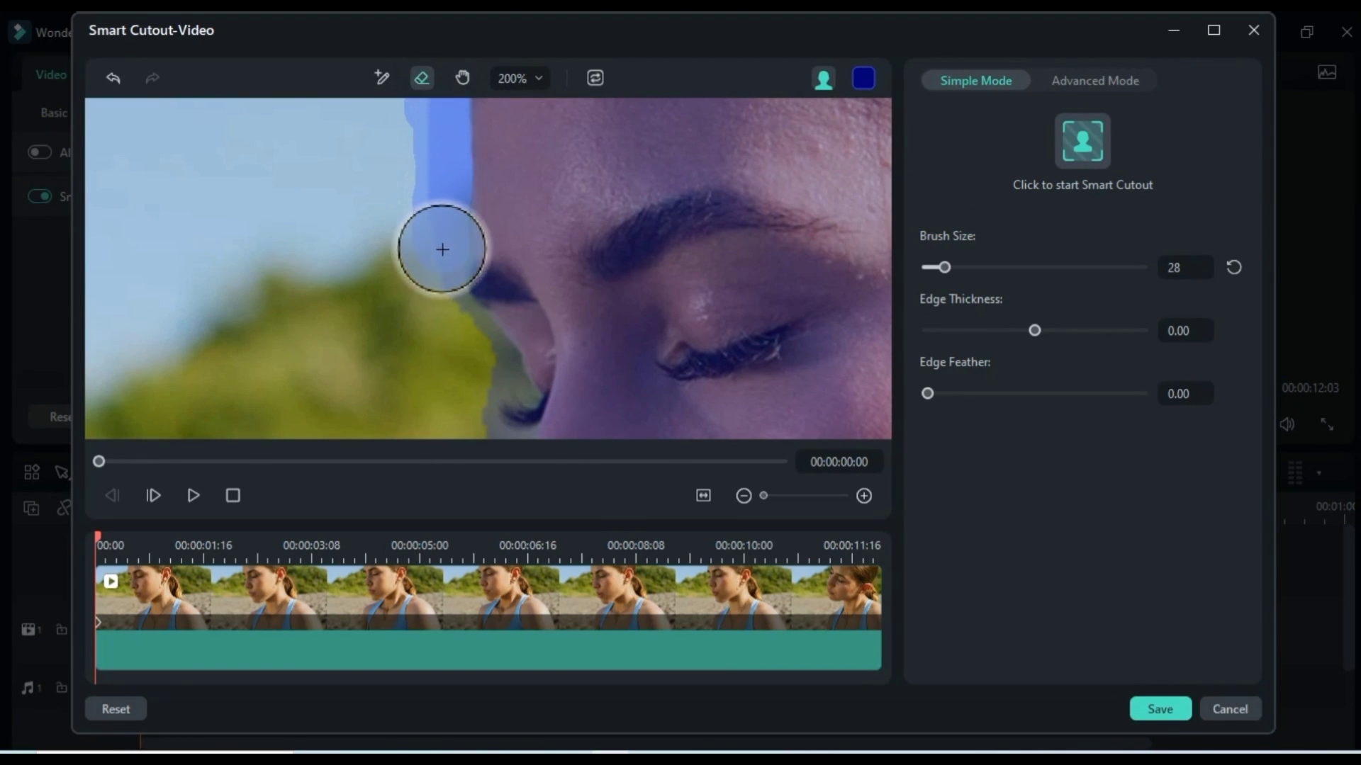
{"action": "mouse_move", "coordinate": [446, 308]}
{"action": "left_mouse_down"}
{"action": "mouse_move", "coordinate": [435, 246]}
{"action": "mouse_move", "coordinate": [440, 322]}
{"action": "mouse_move", "coordinate": [458, 340]}
{"action": "left_mouse_up"}
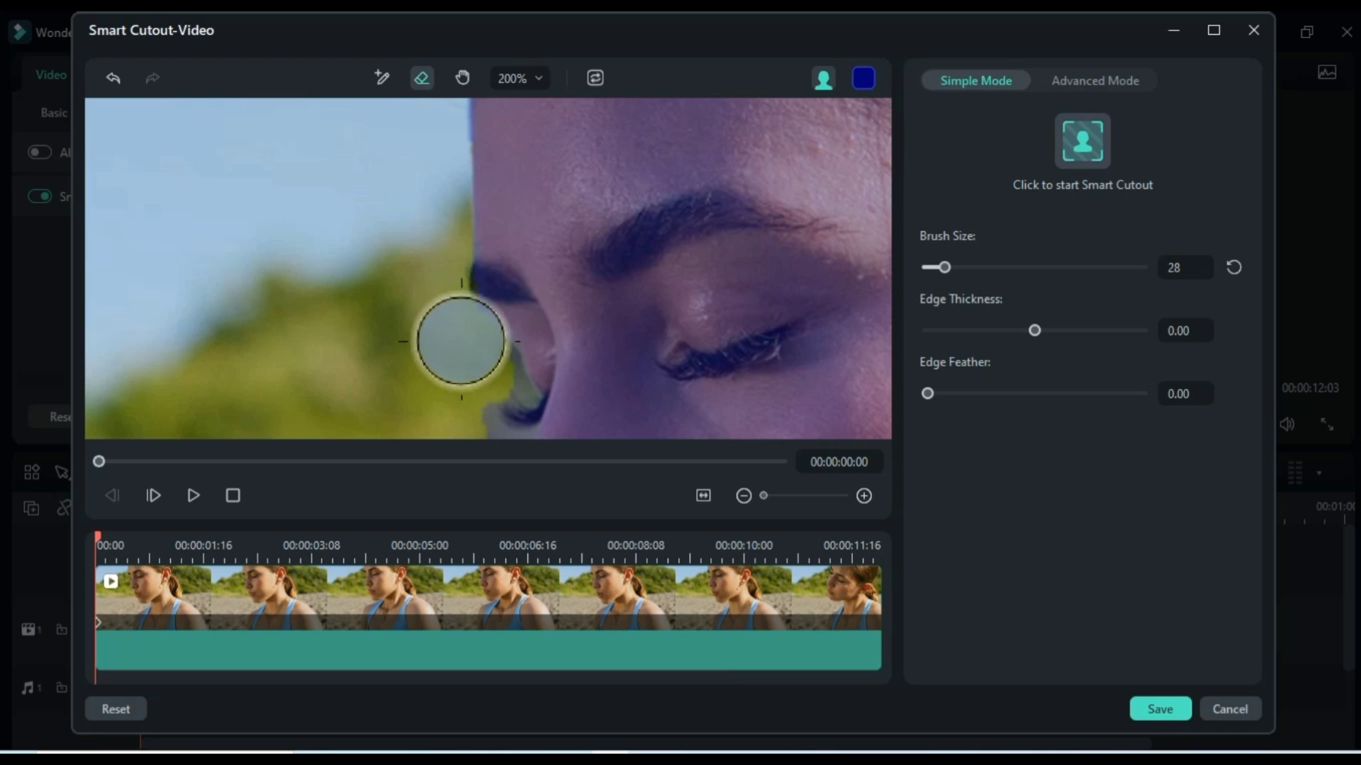
- Erase the excess selection beside the woman's eye and nose bridge, refining the eyelash edge with an eraser size of 7
{"action": "left_click", "coordinate": [462, 78]}
{"action": "mouse_move", "coordinate": [576, 299]}
{"action": "left_mouse_down"}
{"action": "mouse_move", "coordinate": [567, 193]}
{"action": "mouse_move", "coordinate": [556, 200]}
{"action": "left_mouse_up"}
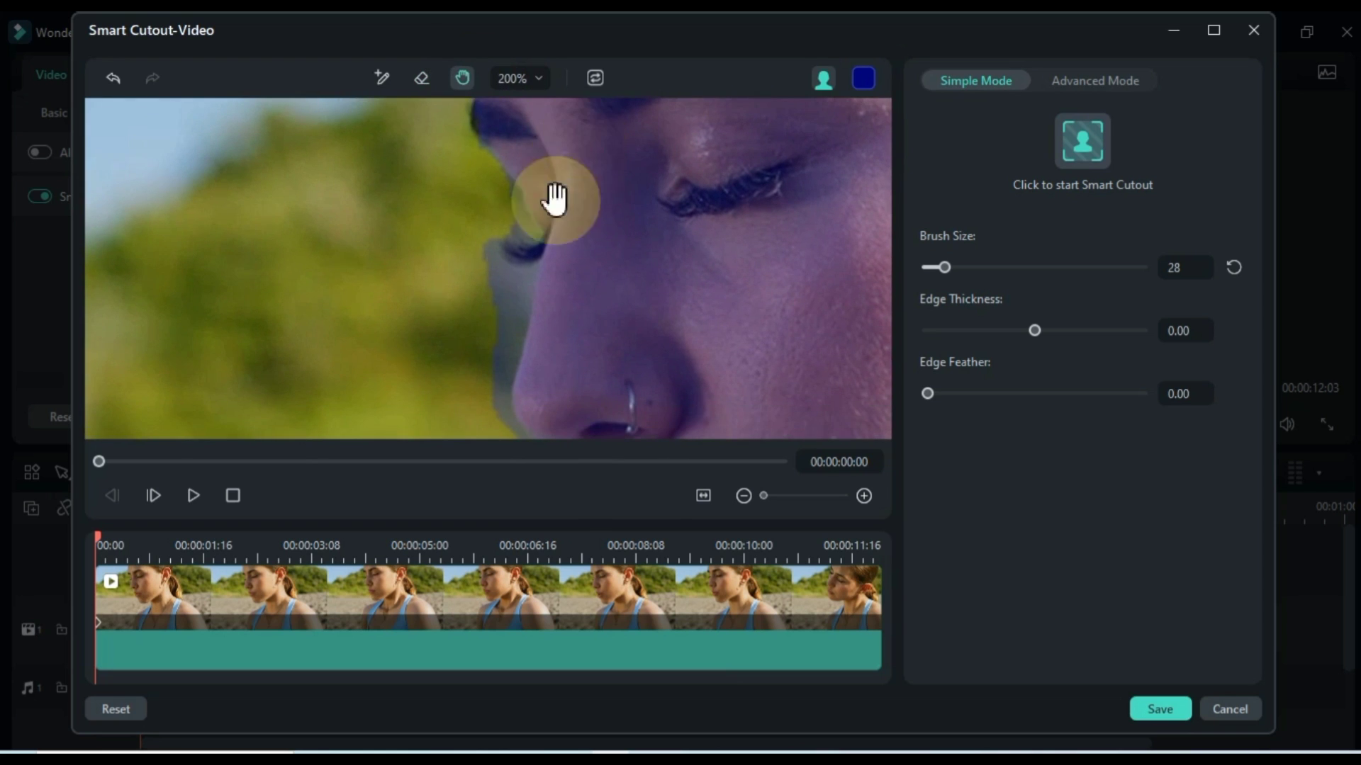
{"action": "left_click", "coordinate": [424, 80]}
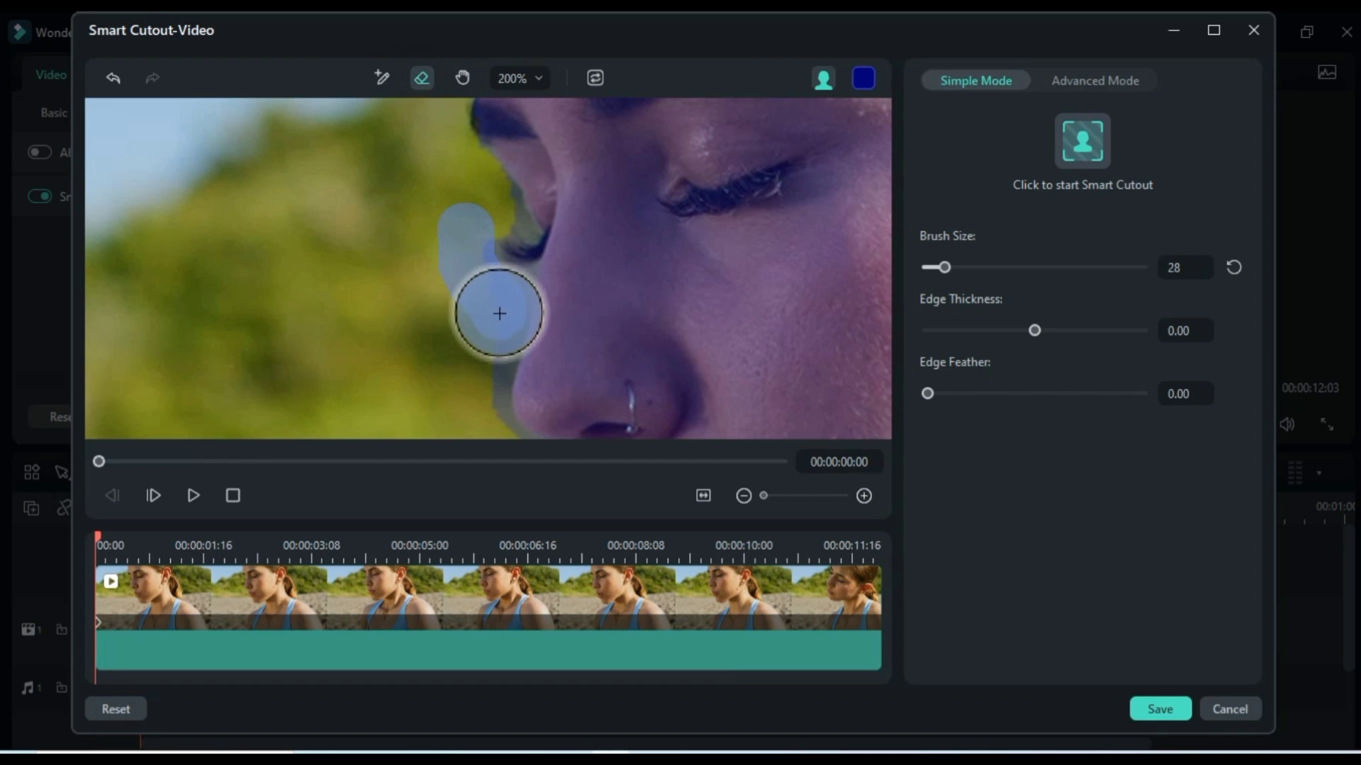
{"action": "mouse_move", "coordinate": [499, 313]}
{"action": "left_mouse_down"}
{"action": "mouse_move", "coordinate": [488, 374]}
{"action": "mouse_move", "coordinate": [471, 359]}
{"action": "left_mouse_up"}
{"action": "left_click", "coordinate": [425, 78]}
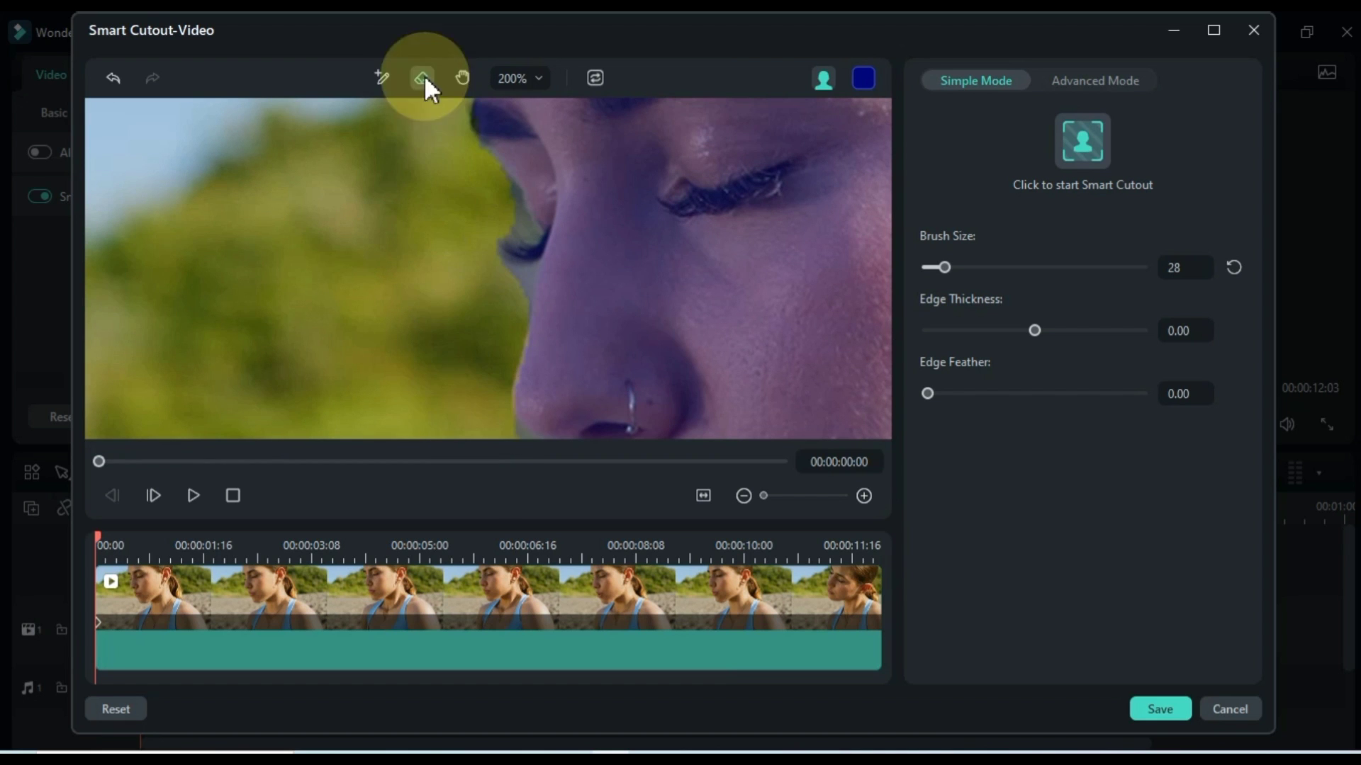
{"action": "left_click_drag", "start_coordinate": [941, 278], "coordinate": [929, 268]}
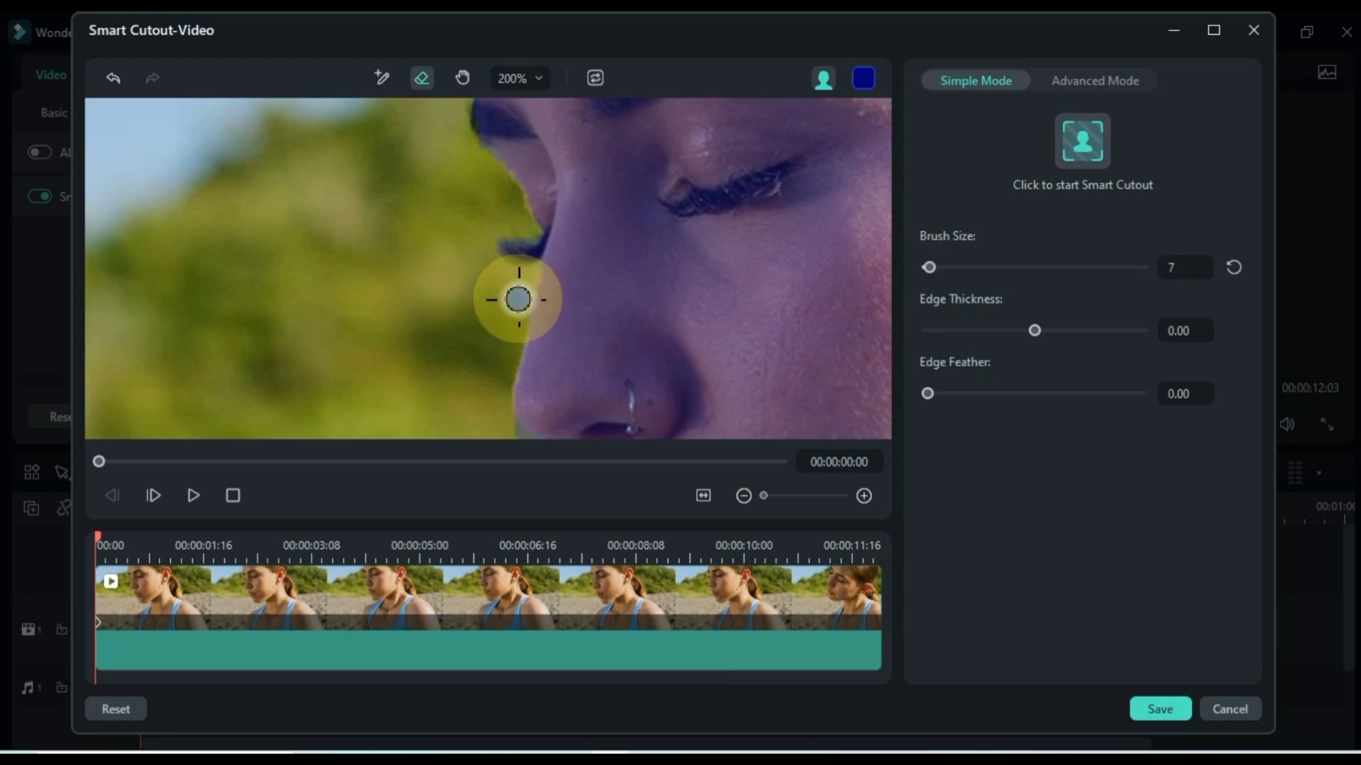
- Erase the excess selection in front of the woman's nose and lips, using eraser size 7 along the edge and 39 beyond it
{"action": "left_click", "coordinate": [462, 78]}
{"action": "left_click_drag", "start_coordinate": [647, 341], "coordinate": [609, 227]}
{"action": "left_click", "coordinate": [422, 78]}
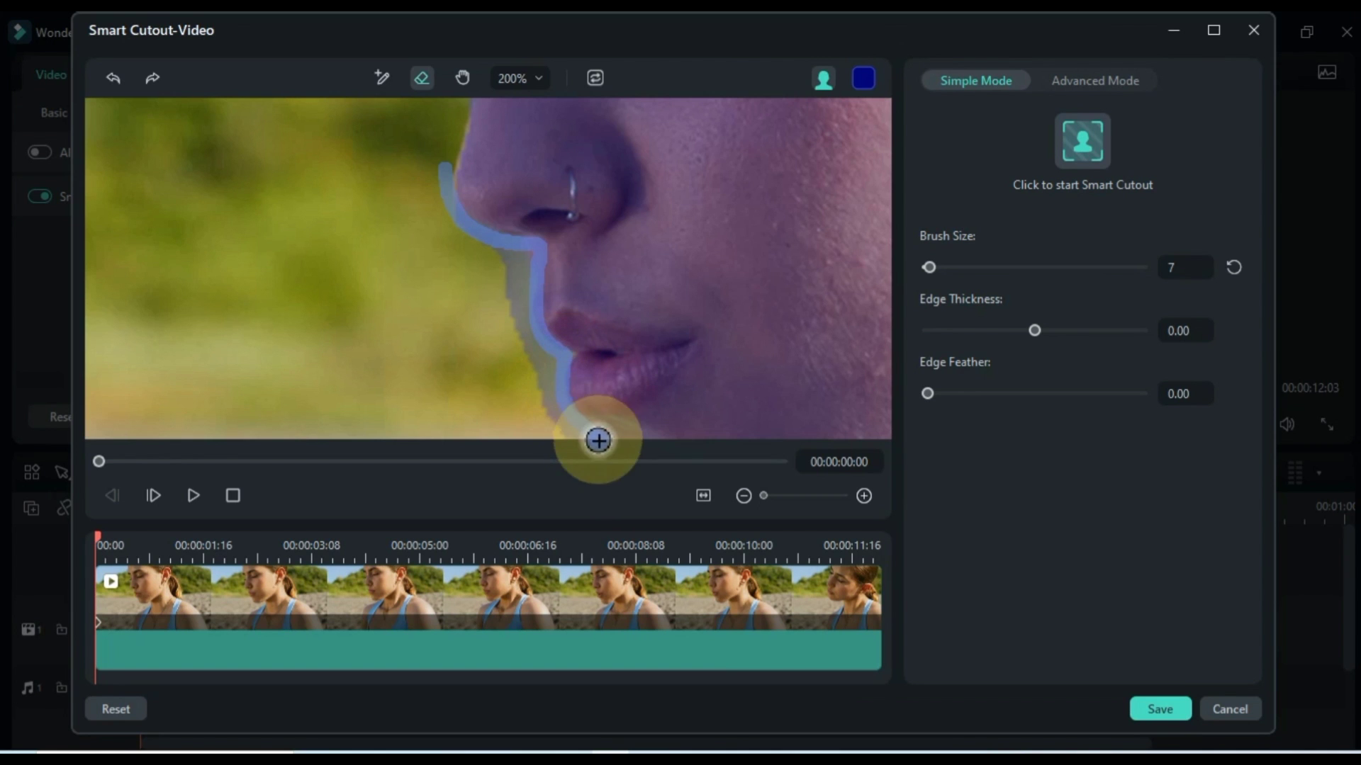
{"action": "left_click_drag", "start_coordinate": [599, 441], "coordinate": [539, 347]}
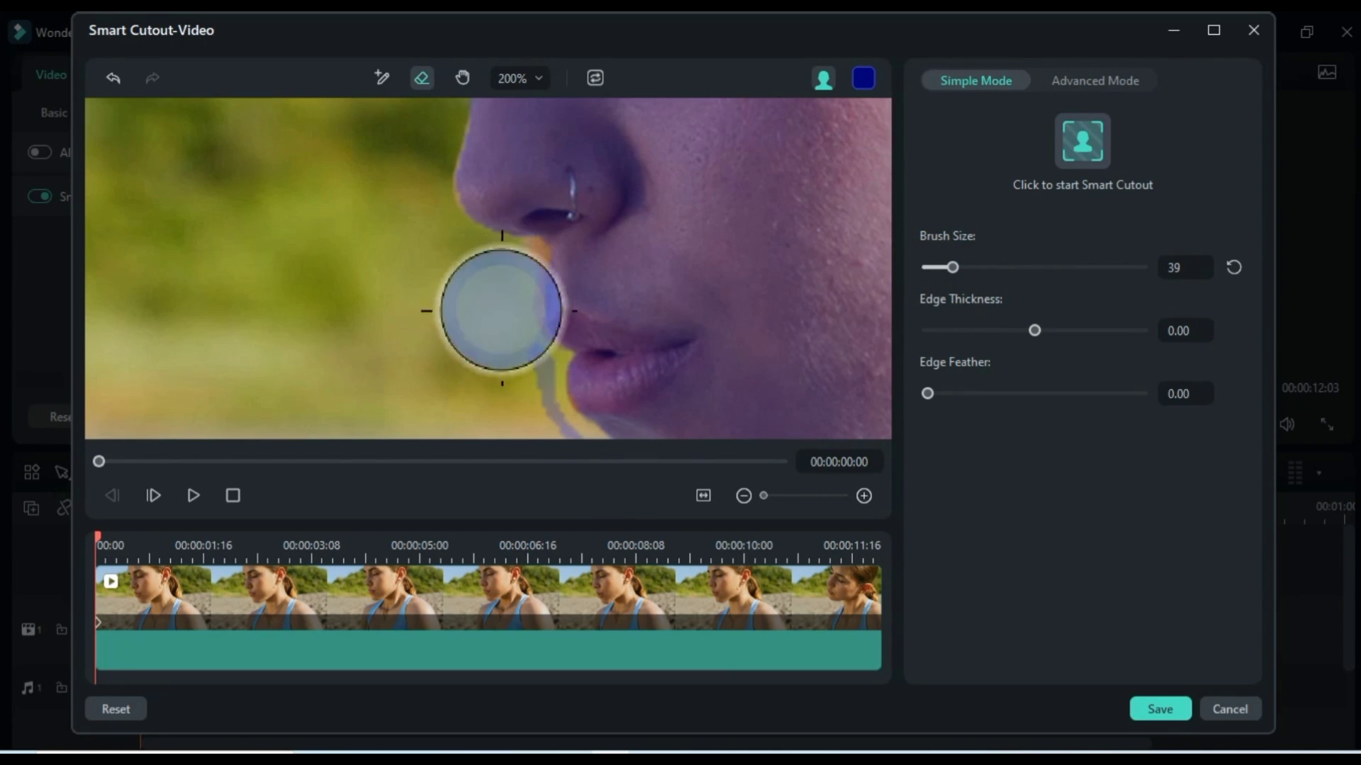
{"action": "mouse_move", "coordinate": [499, 308]}
{"action": "left_mouse_down"}
{"action": "mouse_move", "coordinate": [504, 298]}
{"action": "mouse_move", "coordinate": [534, 440]}
{"action": "left_mouse_up"}
- Erase the excess selection below the lips and around the chin with an eraser size of 39
{"action": "left_click", "coordinate": [462, 78]}
{"action": "mouse_move", "coordinate": [553, 142]}
{"action": "left_mouse_down"}
{"action": "mouse_move", "coordinate": [616, 191]}
{"action": "mouse_move", "coordinate": [604, 255]}
{"action": "left_mouse_up"}
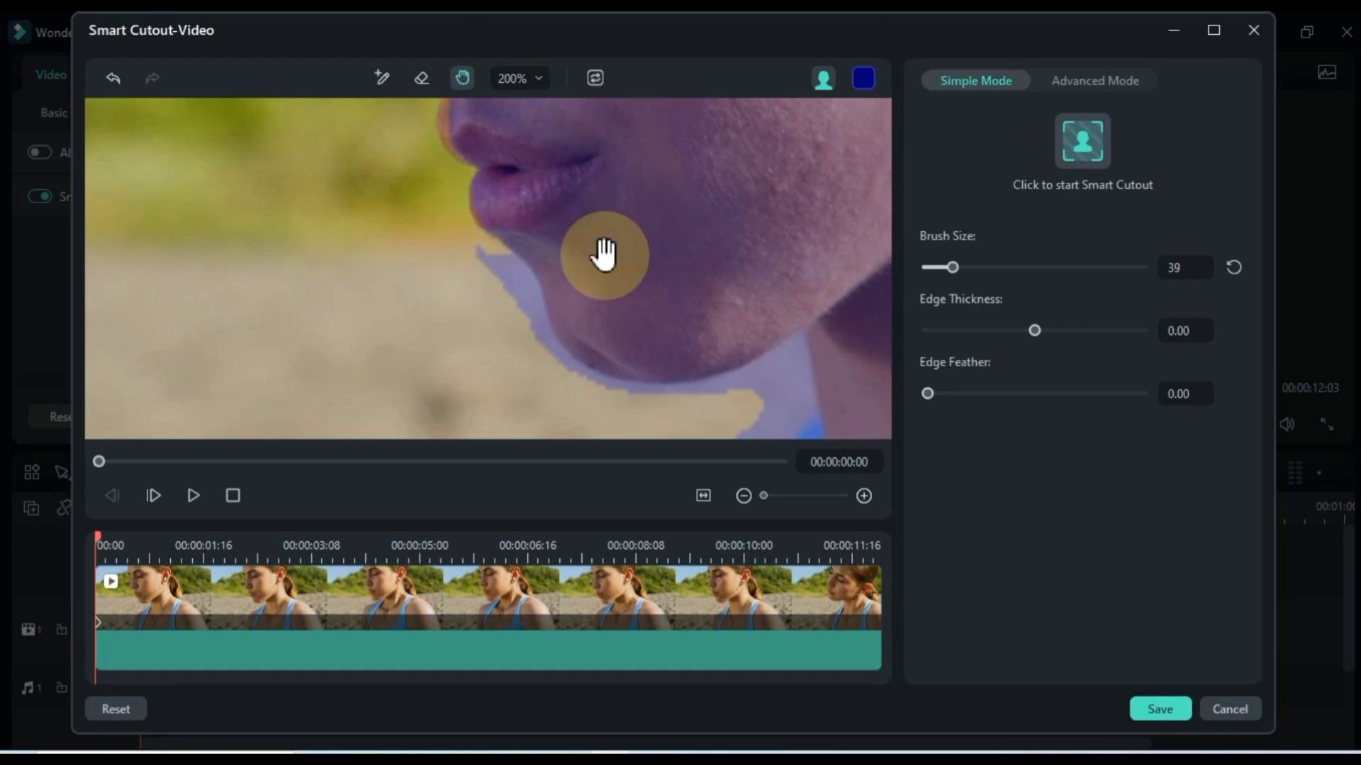
{"action": "left_click", "coordinate": [421, 77]}
{"action": "left_click_drag", "start_coordinate": [456, 270], "coordinate": [502, 300]}
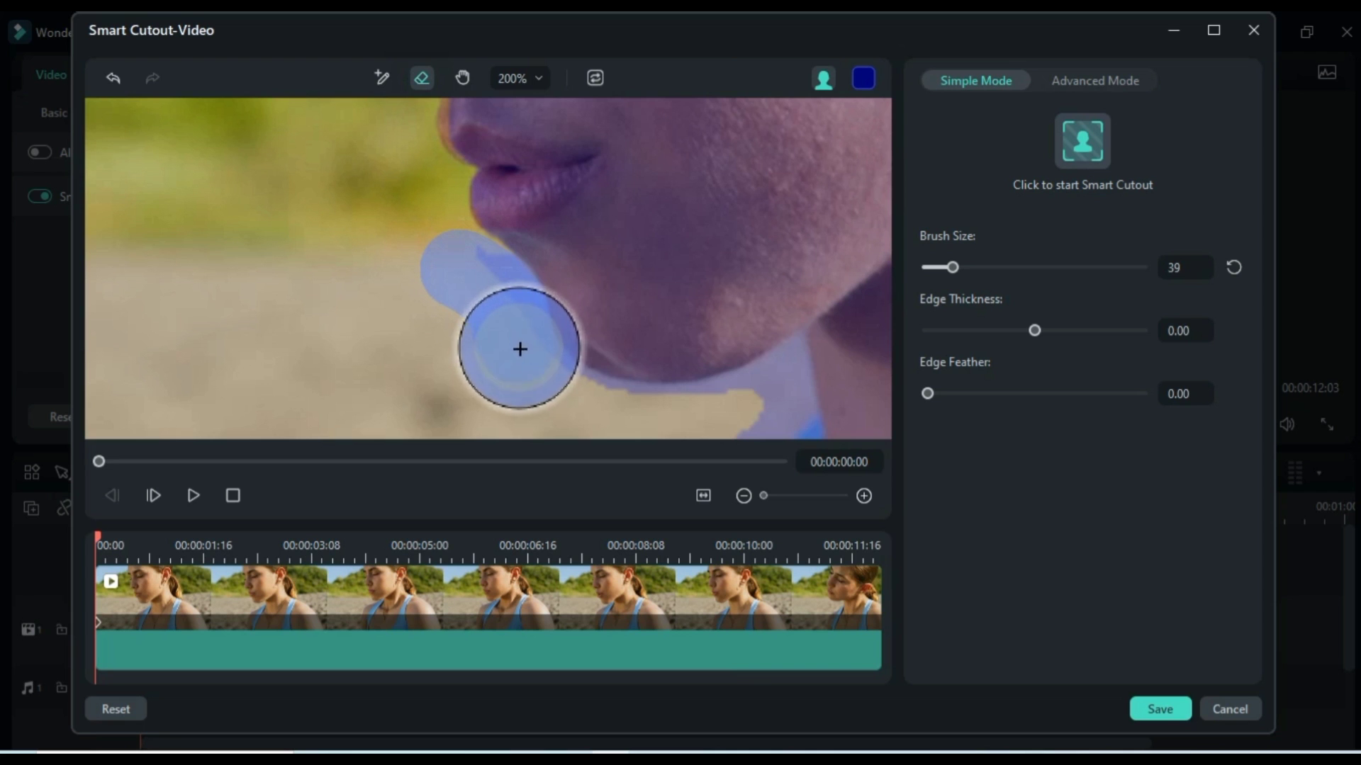
{"action": "left_click_drag", "start_coordinate": [556, 402], "coordinate": [686, 429]}
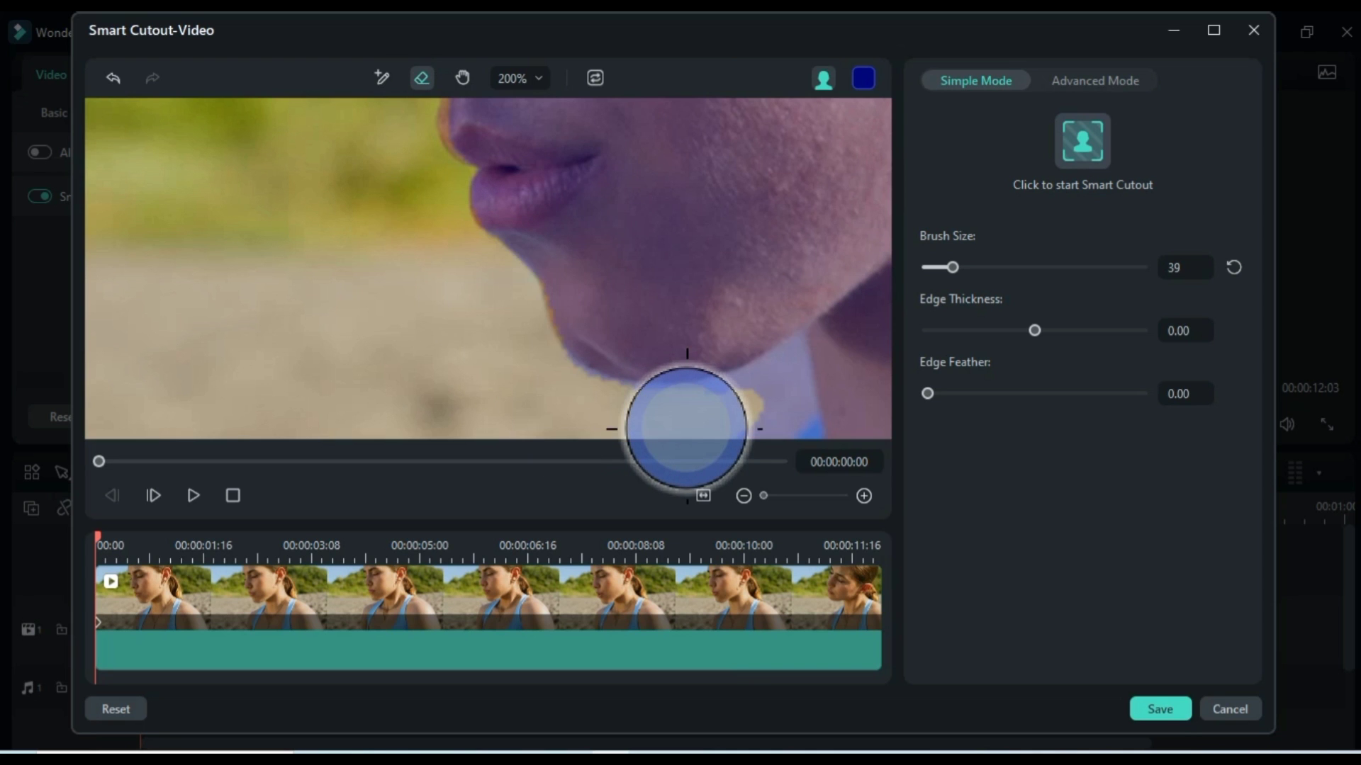
- Erase the excess selection between the jaw and shoulder, refining the corner at the neck with an eraser size of 15
{"action": "left_click", "coordinate": [462, 78]}
{"action": "left_click_drag", "start_coordinate": [605, 188], "coordinate": [532, 188]}
{"action": "left_click", "coordinate": [421, 78]}
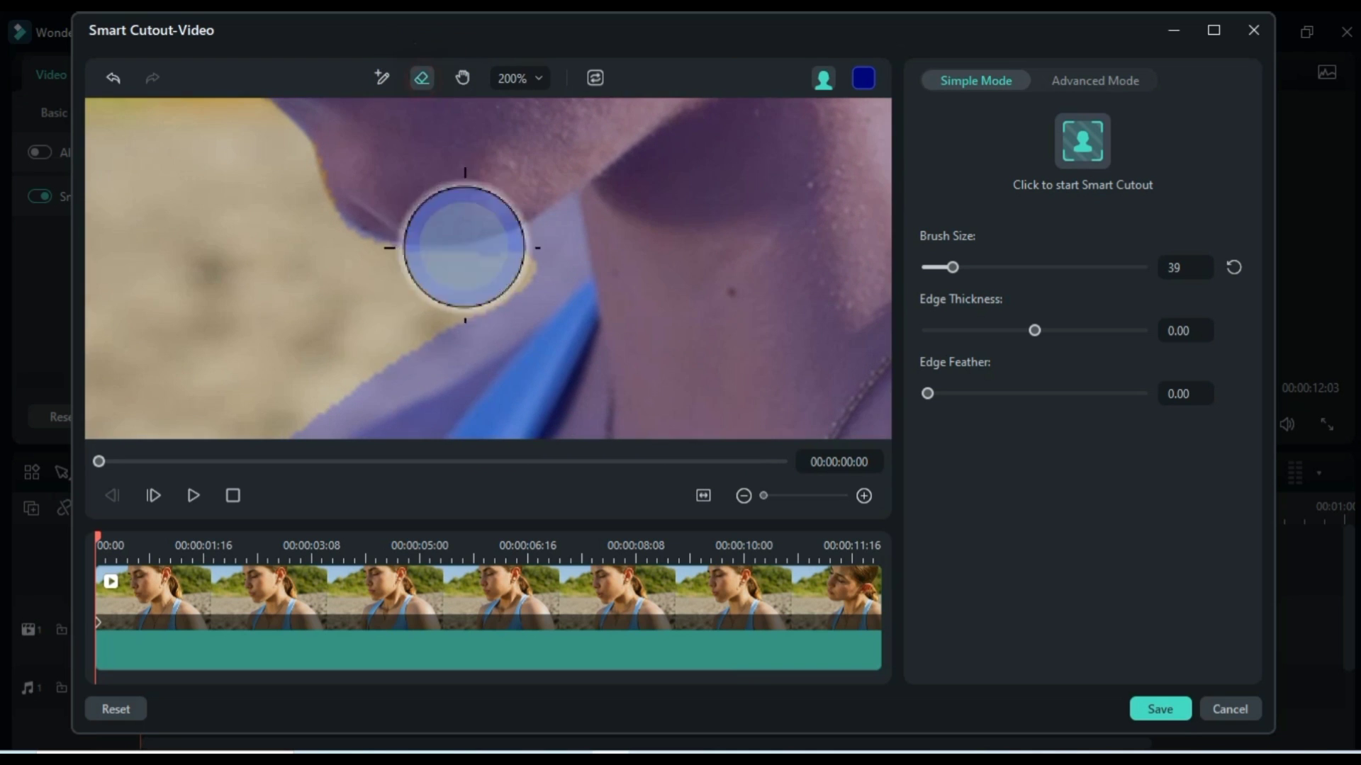
{"action": "mouse_move", "coordinate": [393, 348]}
{"action": "left_mouse_down"}
{"action": "mouse_move", "coordinate": [508, 312]}
{"action": "mouse_move", "coordinate": [548, 274]}
{"action": "mouse_move", "coordinate": [413, 284]}
{"action": "mouse_move", "coordinate": [308, 246]}
{"action": "left_mouse_up"}
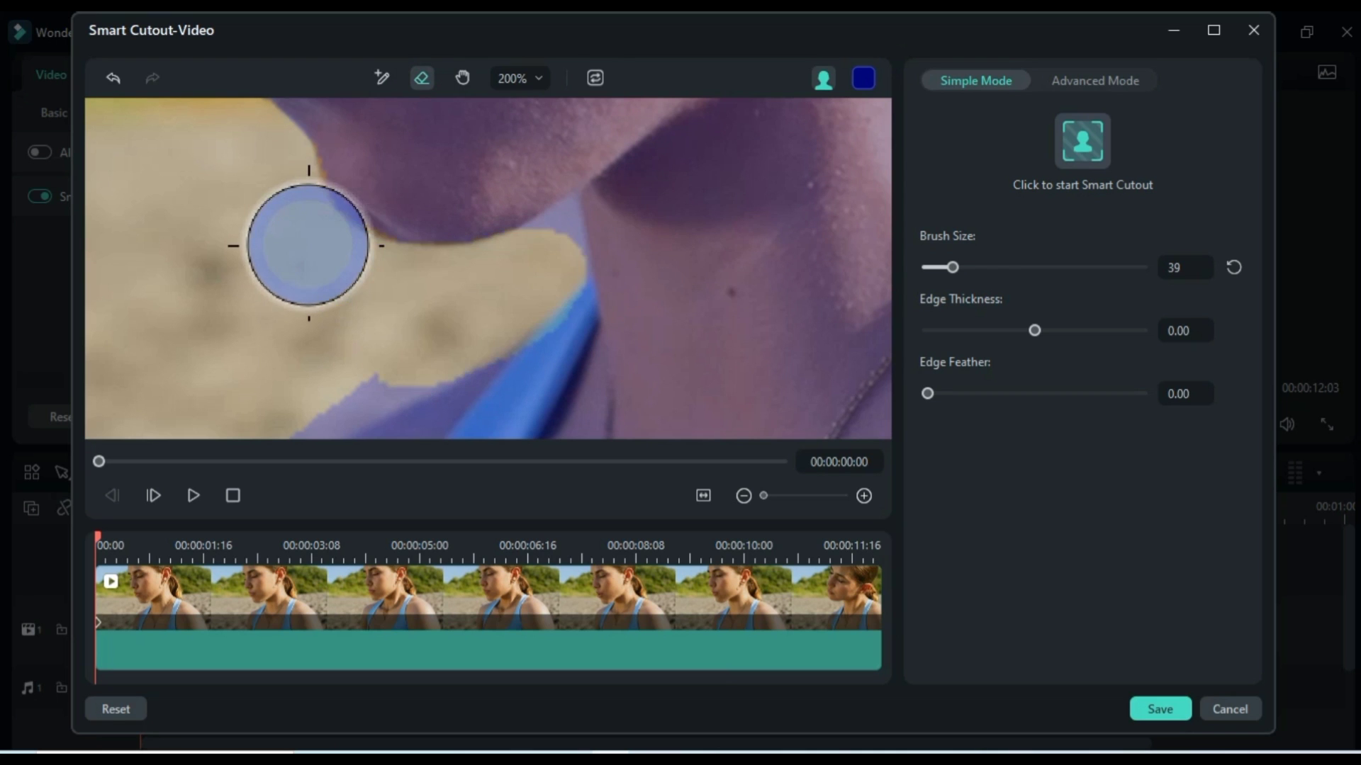
{"action": "left_click_drag", "start_coordinate": [952, 268], "coordinate": [931, 270]}
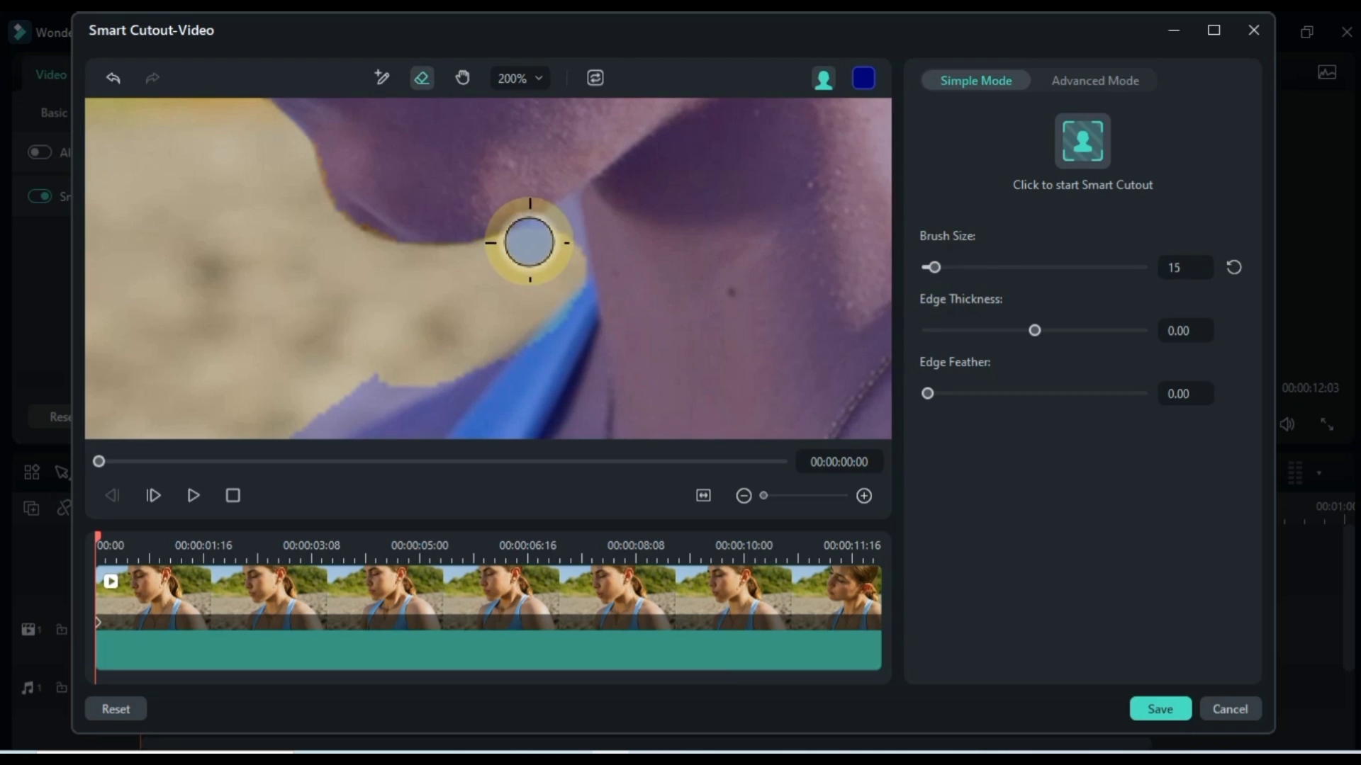
{"action": "mouse_move", "coordinate": [578, 246]}
{"action": "left_mouse_down"}
{"action": "mouse_move", "coordinate": [546, 316]}
{"action": "mouse_move", "coordinate": [571, 92]}
{"action": "left_mouse_up"}
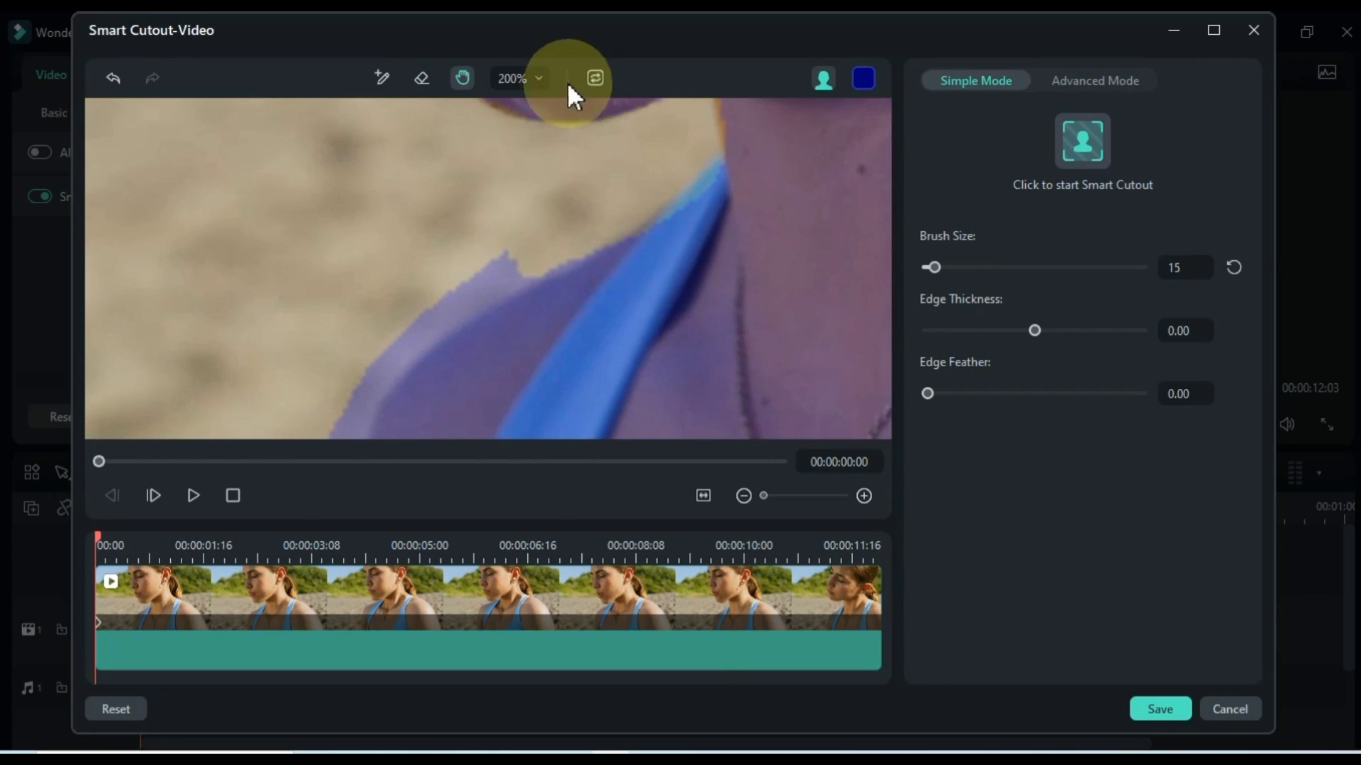
- Erase the remaining excess selection in front of the shoulder and behind the hair and back at 50% zoom, using an eraser size of 50
{"action": "left_click", "coordinate": [523, 181]}
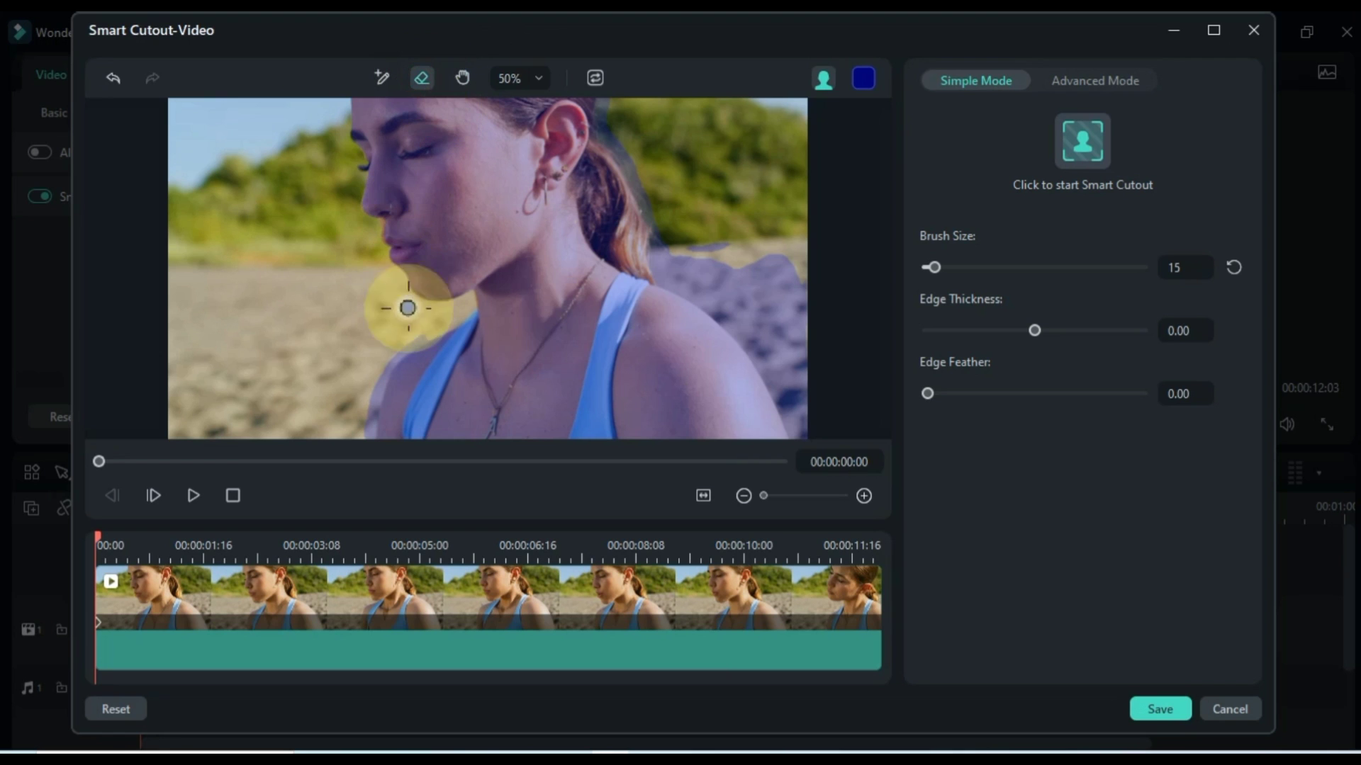
{"action": "left_click", "coordinate": [962, 267]}
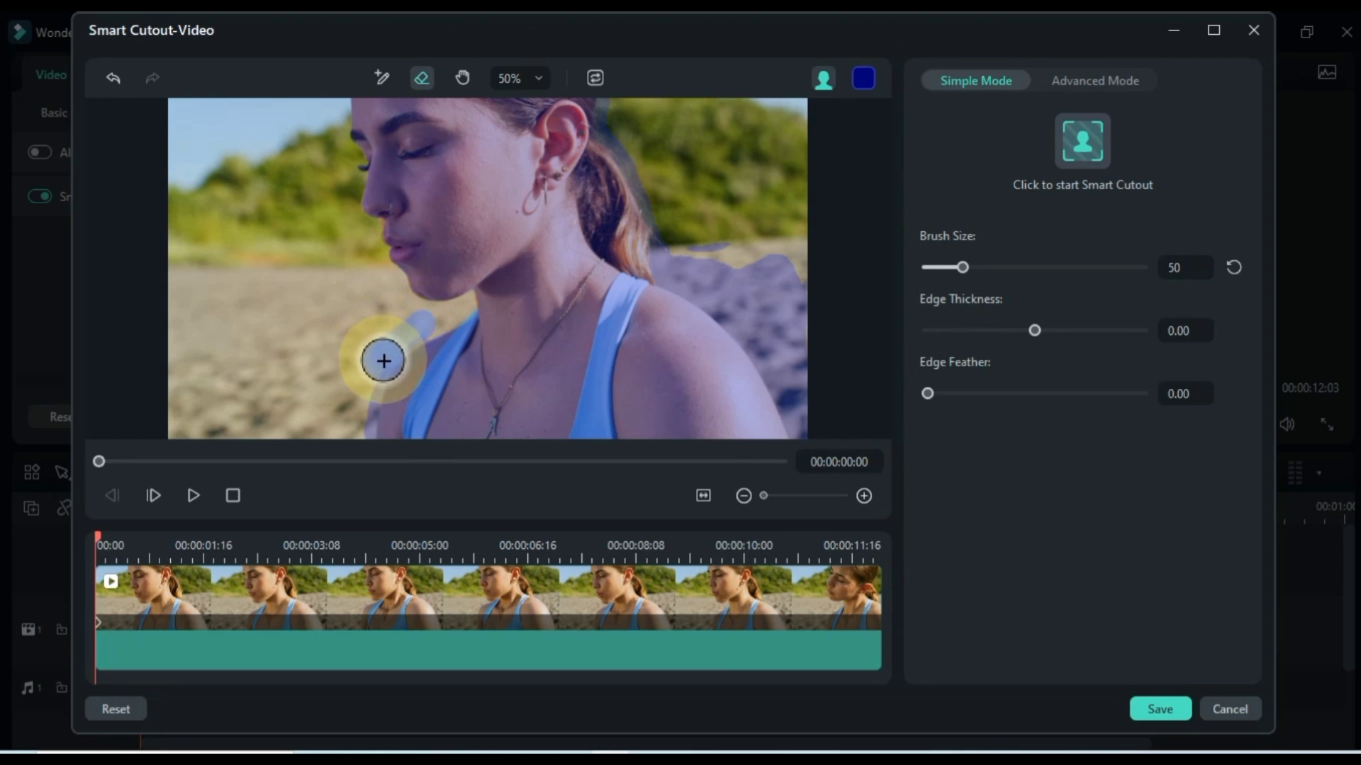
{"action": "mouse_move", "coordinate": [383, 361]}
{"action": "left_mouse_down"}
{"action": "mouse_move", "coordinate": [361, 437]}
{"action": "mouse_move", "coordinate": [376, 362]}
{"action": "mouse_move", "coordinate": [422, 329]}
{"action": "mouse_move", "coordinate": [355, 399]}
{"action": "left_mouse_up"}
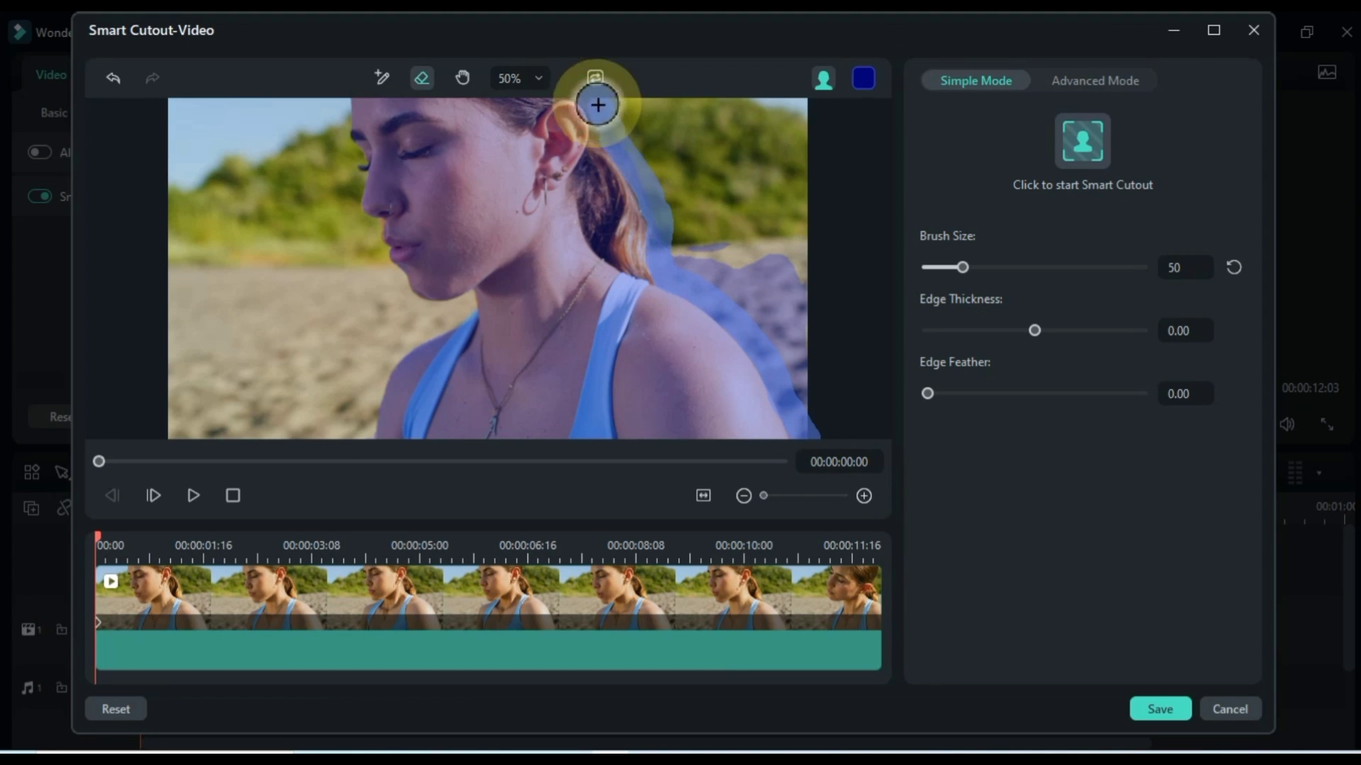
{"action": "mouse_move", "coordinate": [598, 105]}
{"action": "left_mouse_down"}
{"action": "mouse_move", "coordinate": [766, 277]}
{"action": "mouse_move", "coordinate": [774, 254]}
{"action": "mouse_move", "coordinate": [806, 334]}
{"action": "mouse_move", "coordinate": [808, 393]}
{"action": "mouse_move", "coordinate": [752, 302]}
{"action": "mouse_move", "coordinate": [690, 269]}
{"action": "mouse_move", "coordinate": [788, 307]}
{"action": "mouse_move", "coordinate": [801, 349]}
{"action": "mouse_move", "coordinate": [745, 237]}
{"action": "left_mouse_up"}
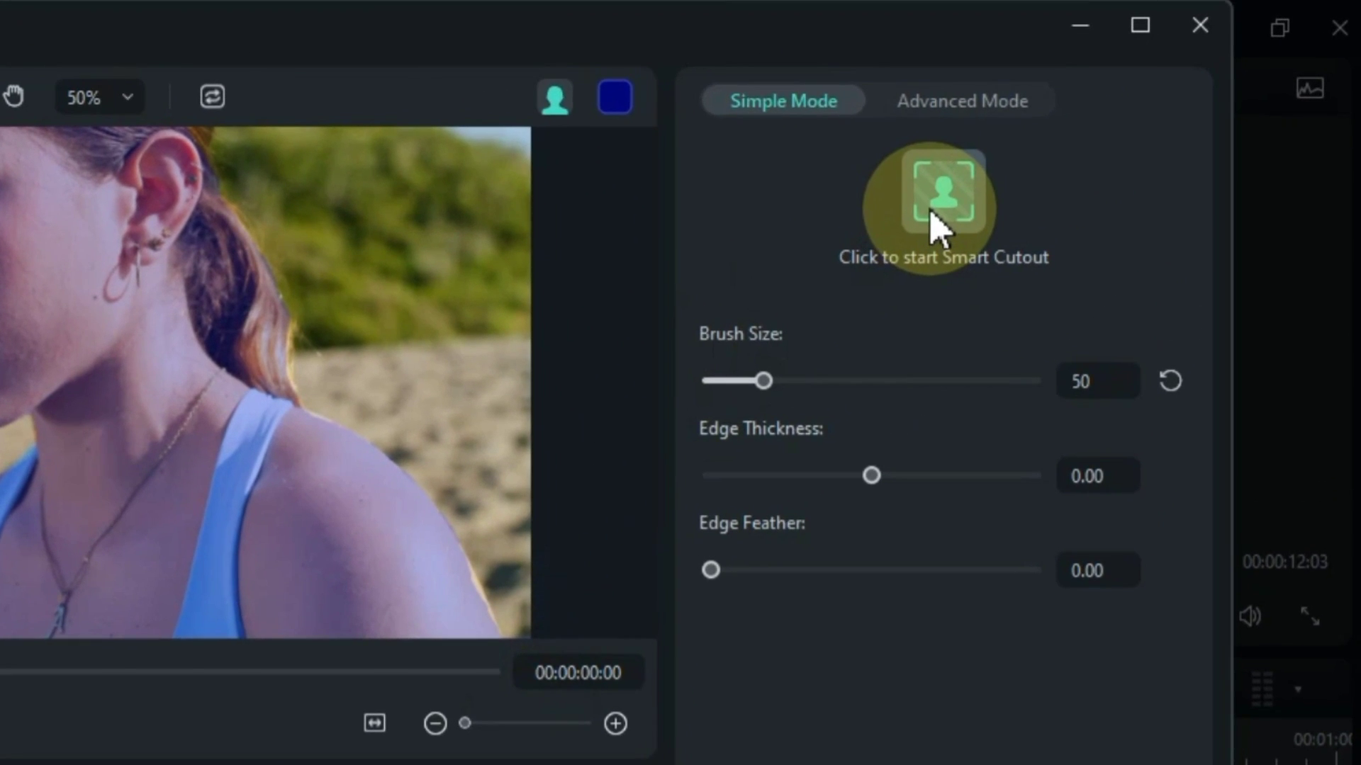
- Run Smart Cutout on the marked selection and save the result to the video5 clip
{"action": "left_click", "coordinate": [930, 217]}
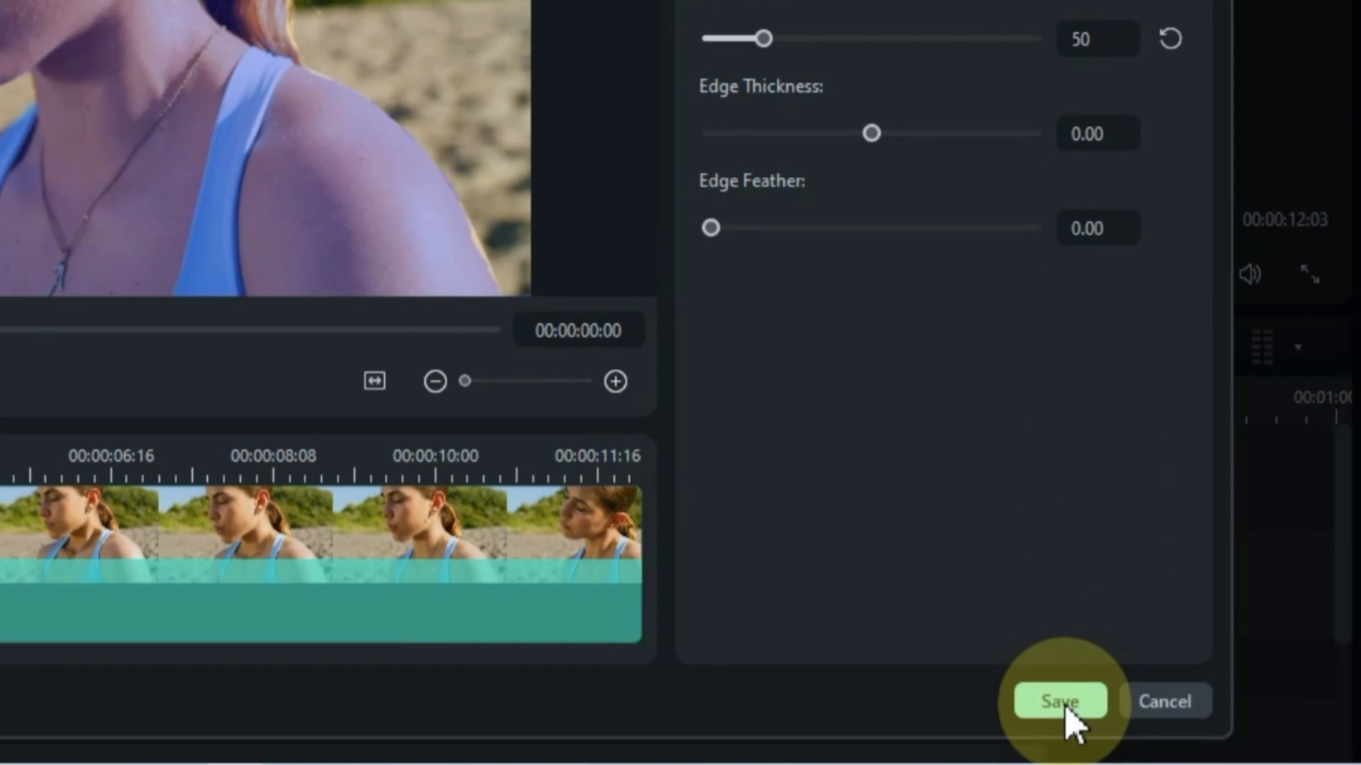
{"action": "left_click", "coordinate": [1061, 703]}
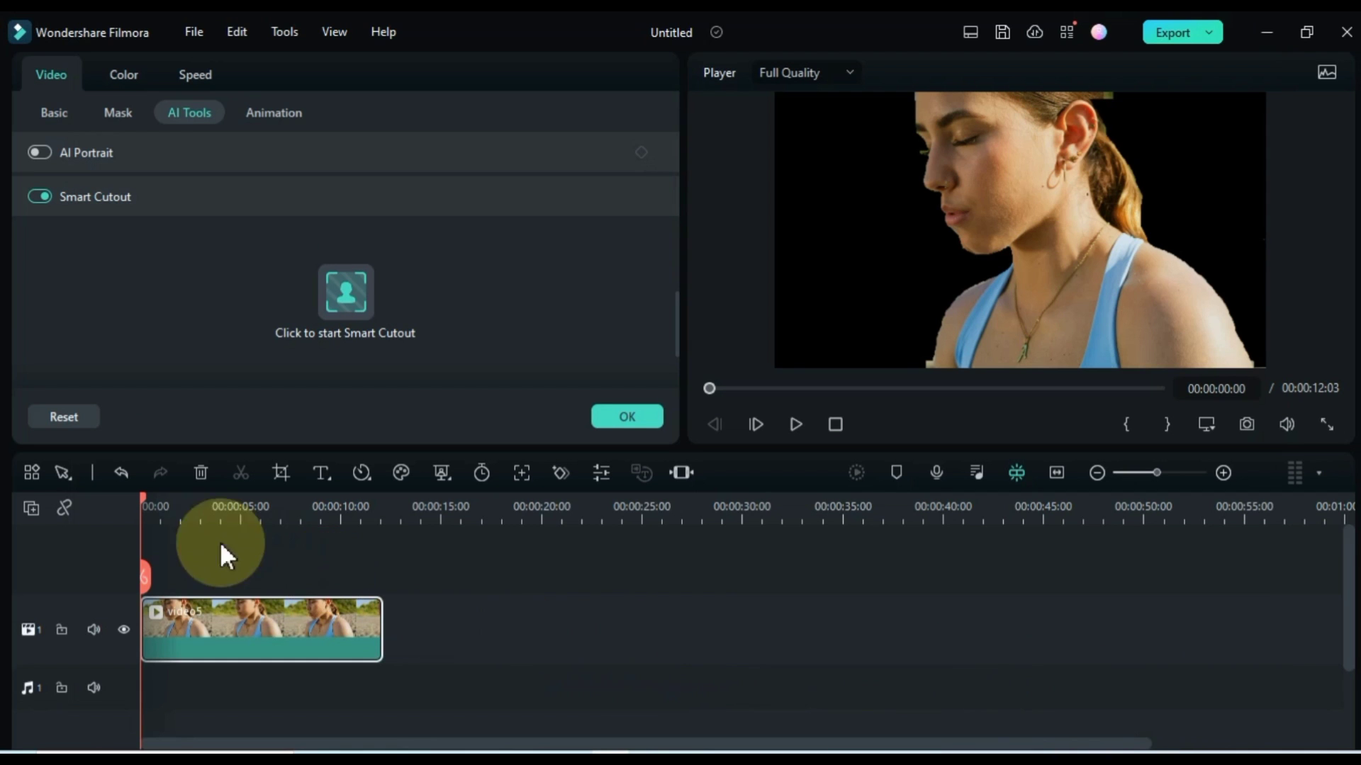
- Add the background 3 clip at the start of the timeline, trim it to video5's length, and place it on the track beneath video5
{"action": "left_click_drag", "start_coordinate": [142, 498], "coordinate": [50, 521]}
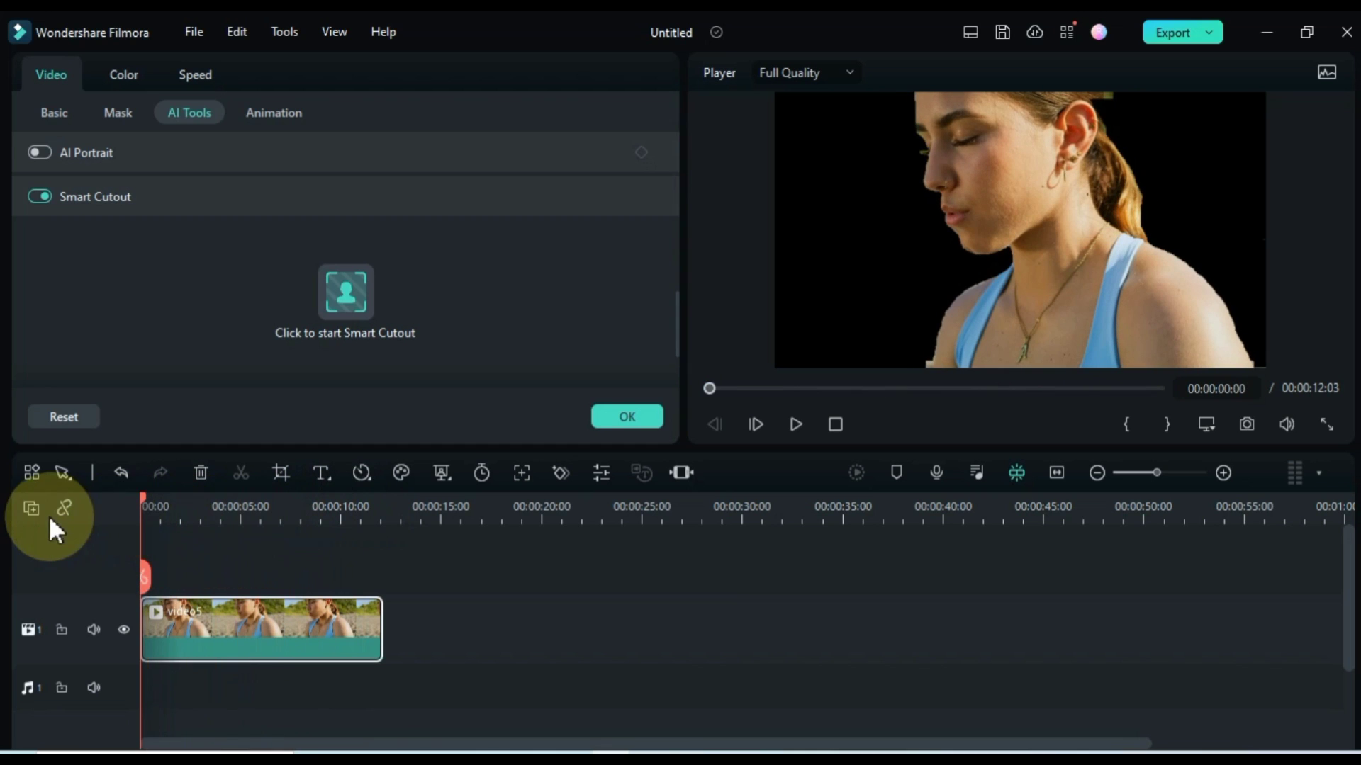
{"action": "left_click", "coordinate": [343, 544]}
{"action": "left_click_drag", "start_coordinate": [343, 544], "coordinate": [413, 391]}
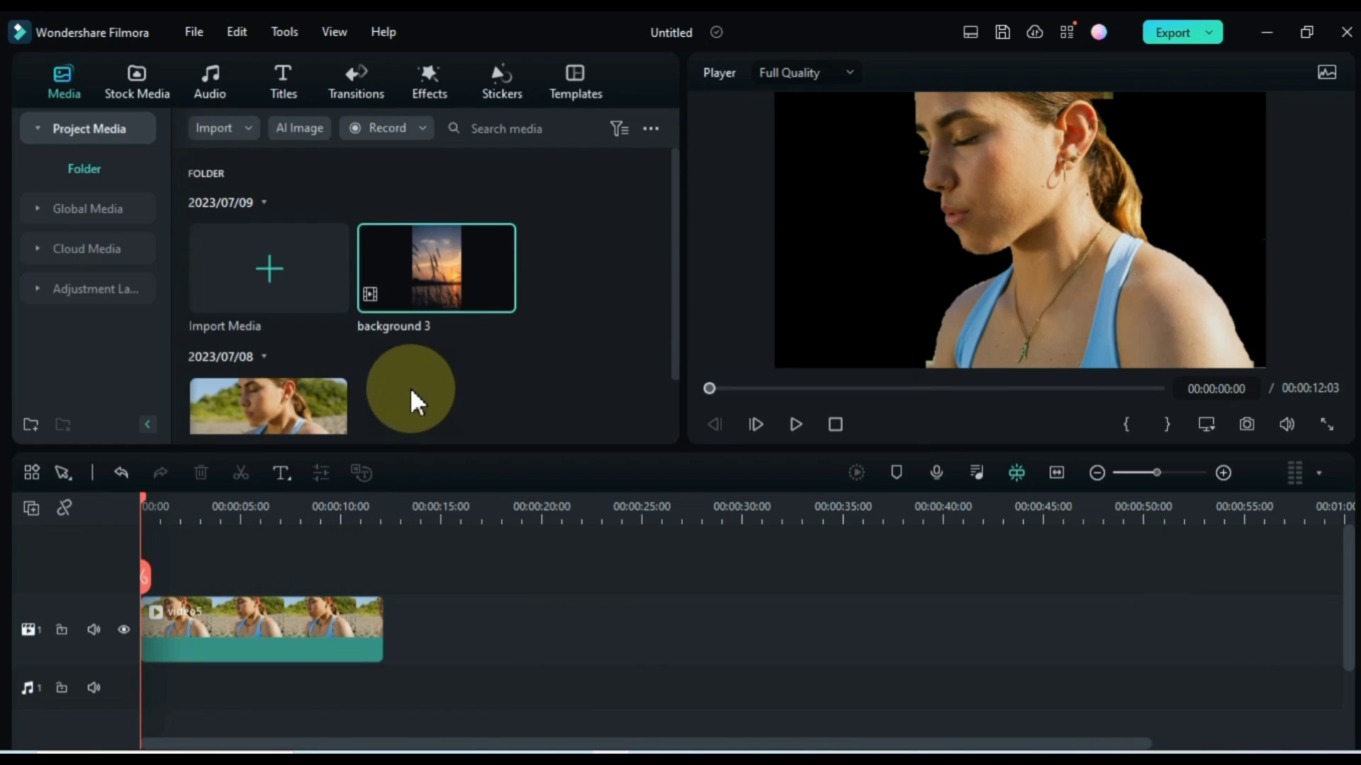
{"action": "left_click_drag", "start_coordinate": [426, 289], "coordinate": [139, 567]}
{"action": "left_click_drag", "start_coordinate": [737, 620], "coordinate": [377, 628]}
{"action": "left_click_drag", "start_coordinate": [105, 645], "coordinate": [115, 712]}
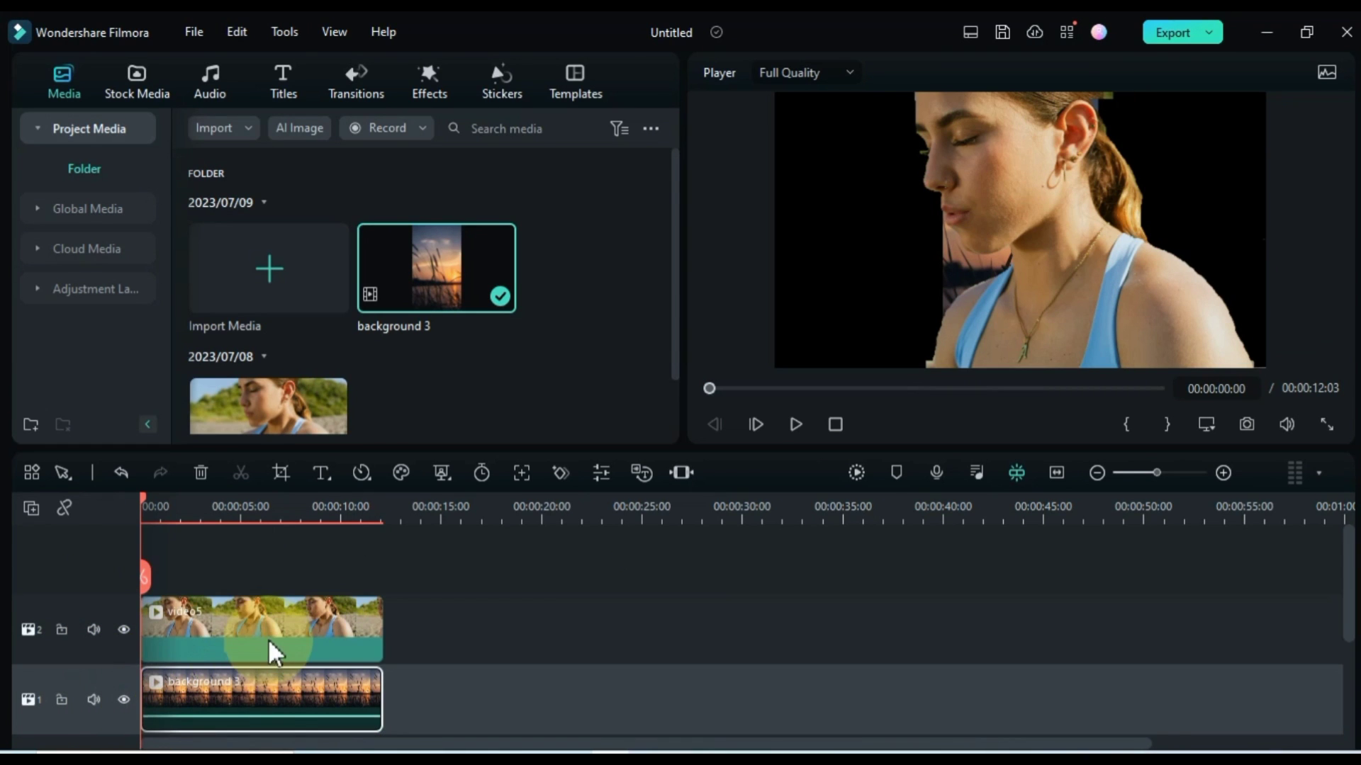
- Crop the background 3 clip to a 16:9 ratio, with the crop frame lowered over the setting sun
{"action": "left_click", "coordinate": [280, 473]}
{"action": "left_click", "coordinate": [217, 648]}
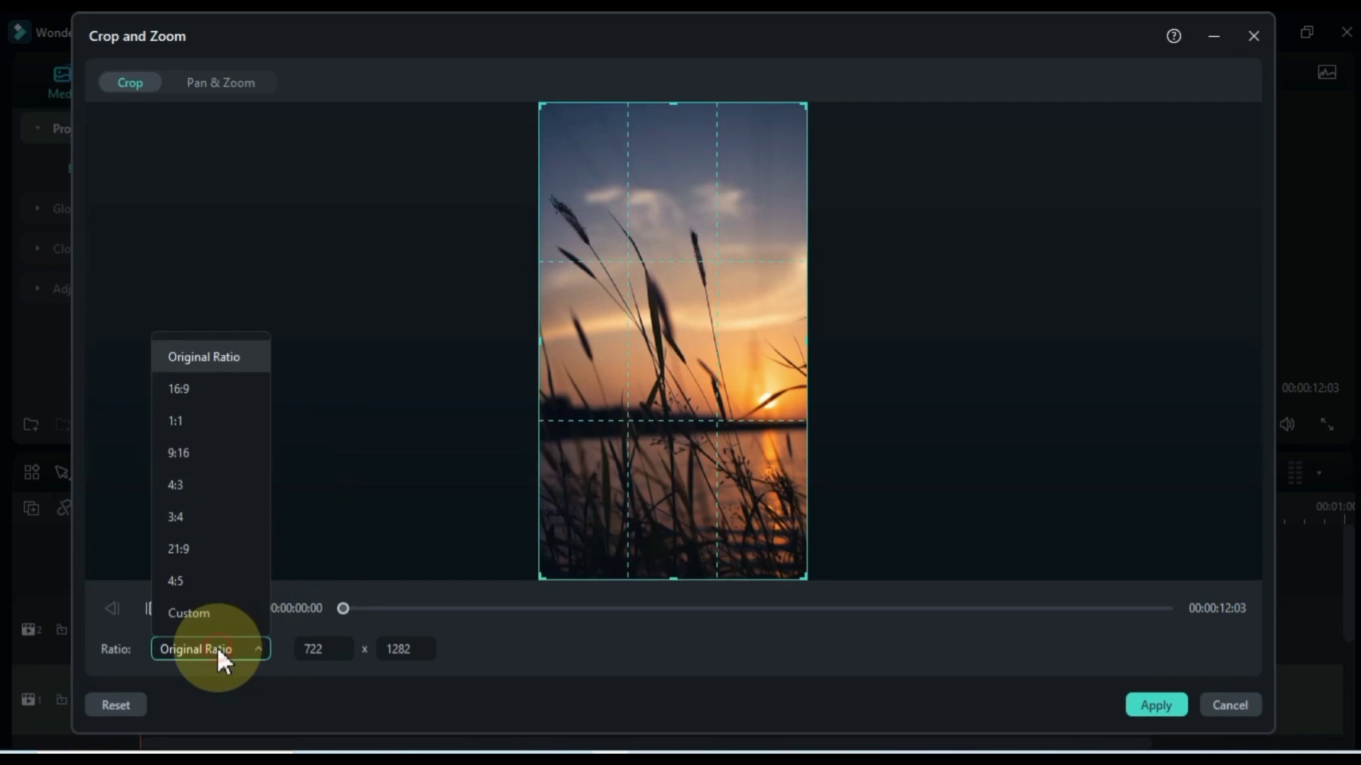
{"action": "left_click", "coordinate": [204, 388]}
{"action": "left_click_drag", "start_coordinate": [695, 322], "coordinate": [715, 406]}
{"action": "left_click", "coordinate": [1147, 706]}
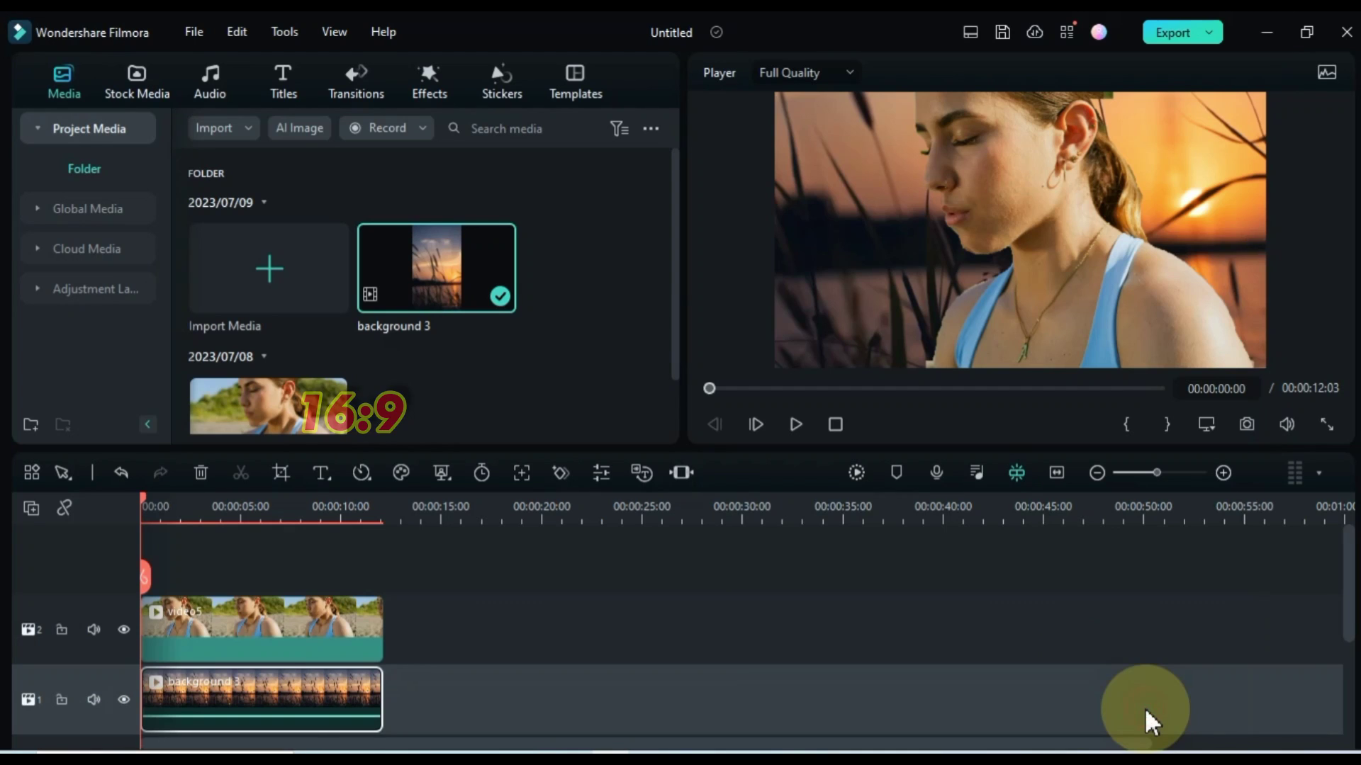